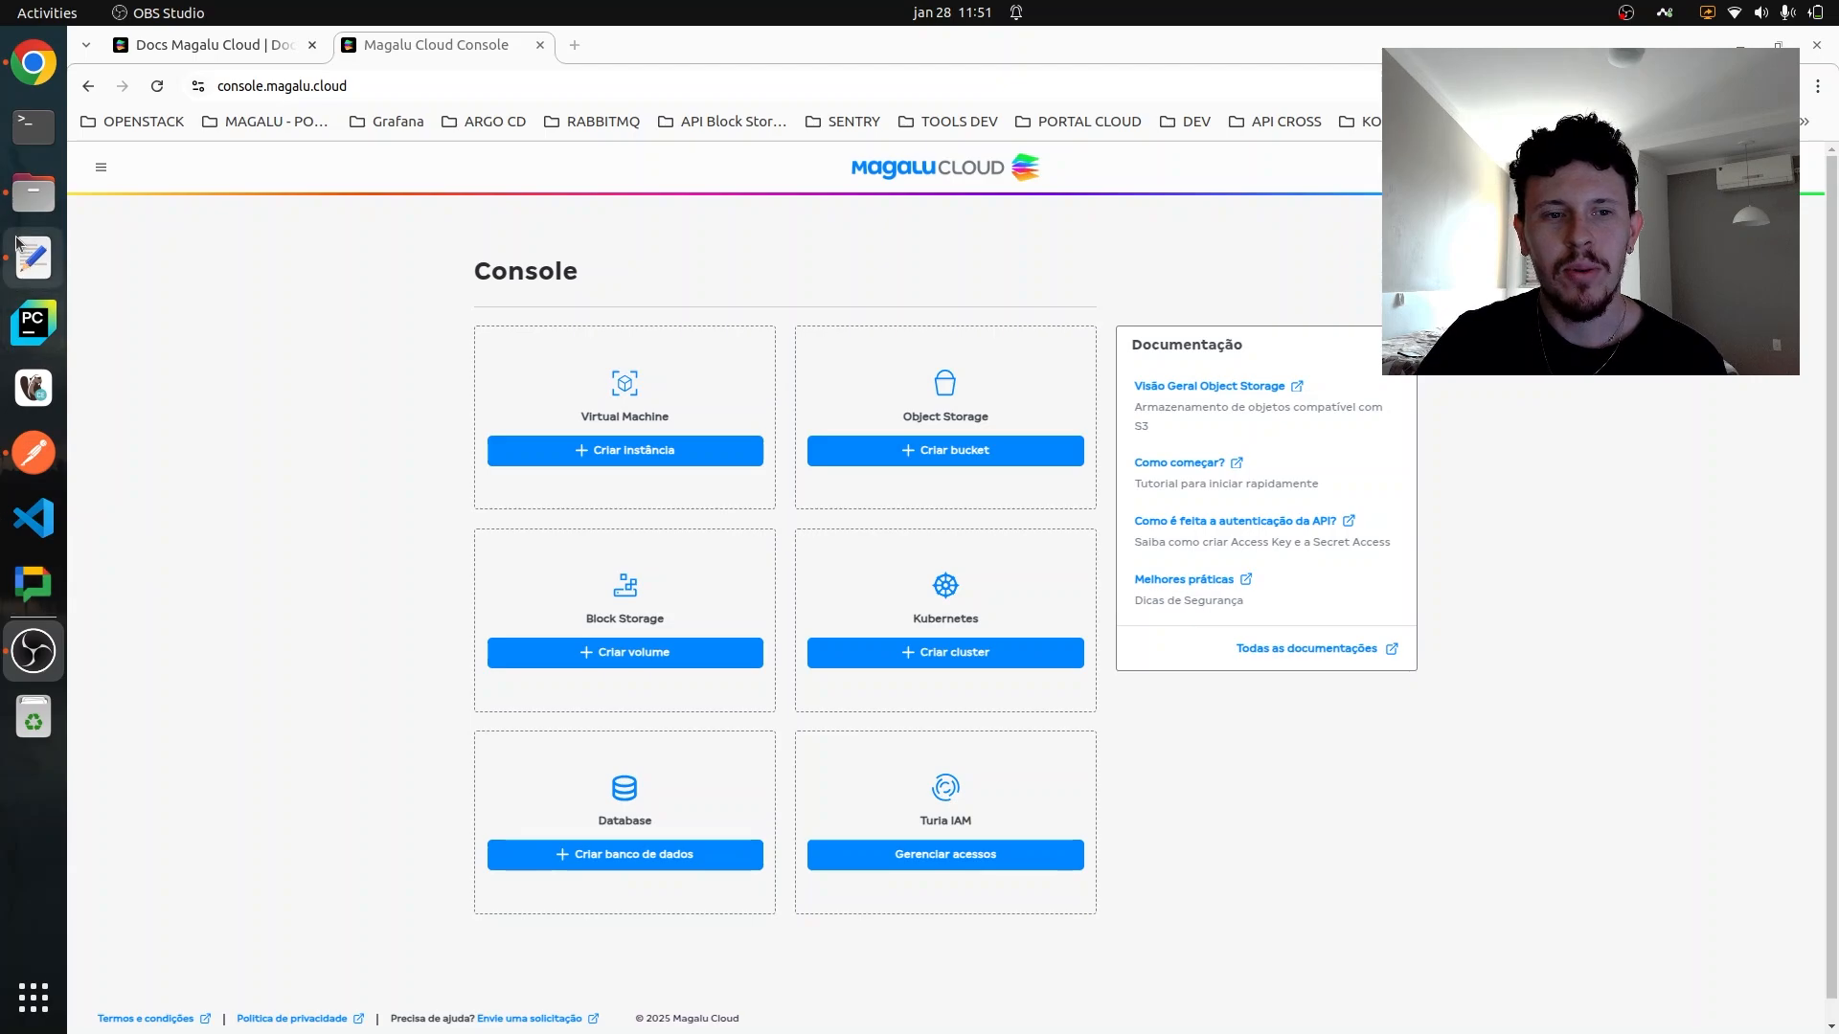
# - Start creating a database from the console and choose MySQL version 8.0 as its system
pyautogui.click(24, 258)
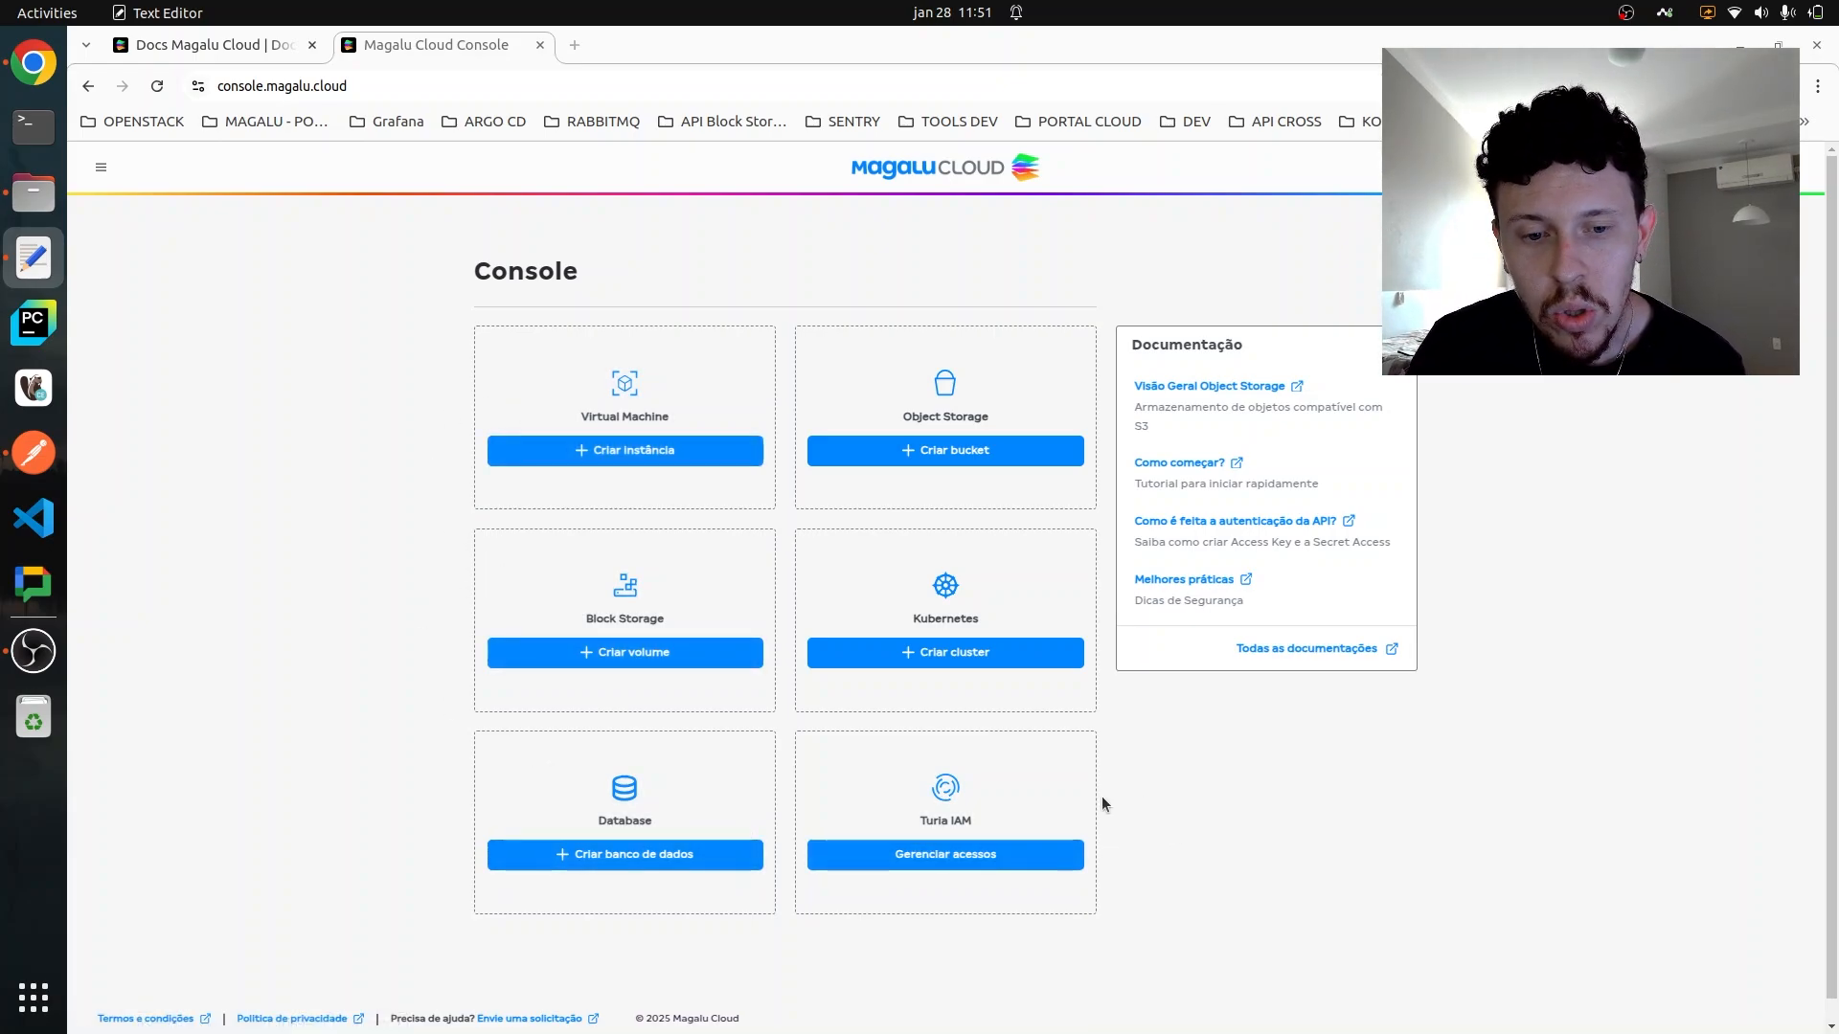
pyautogui.click(667, 797)
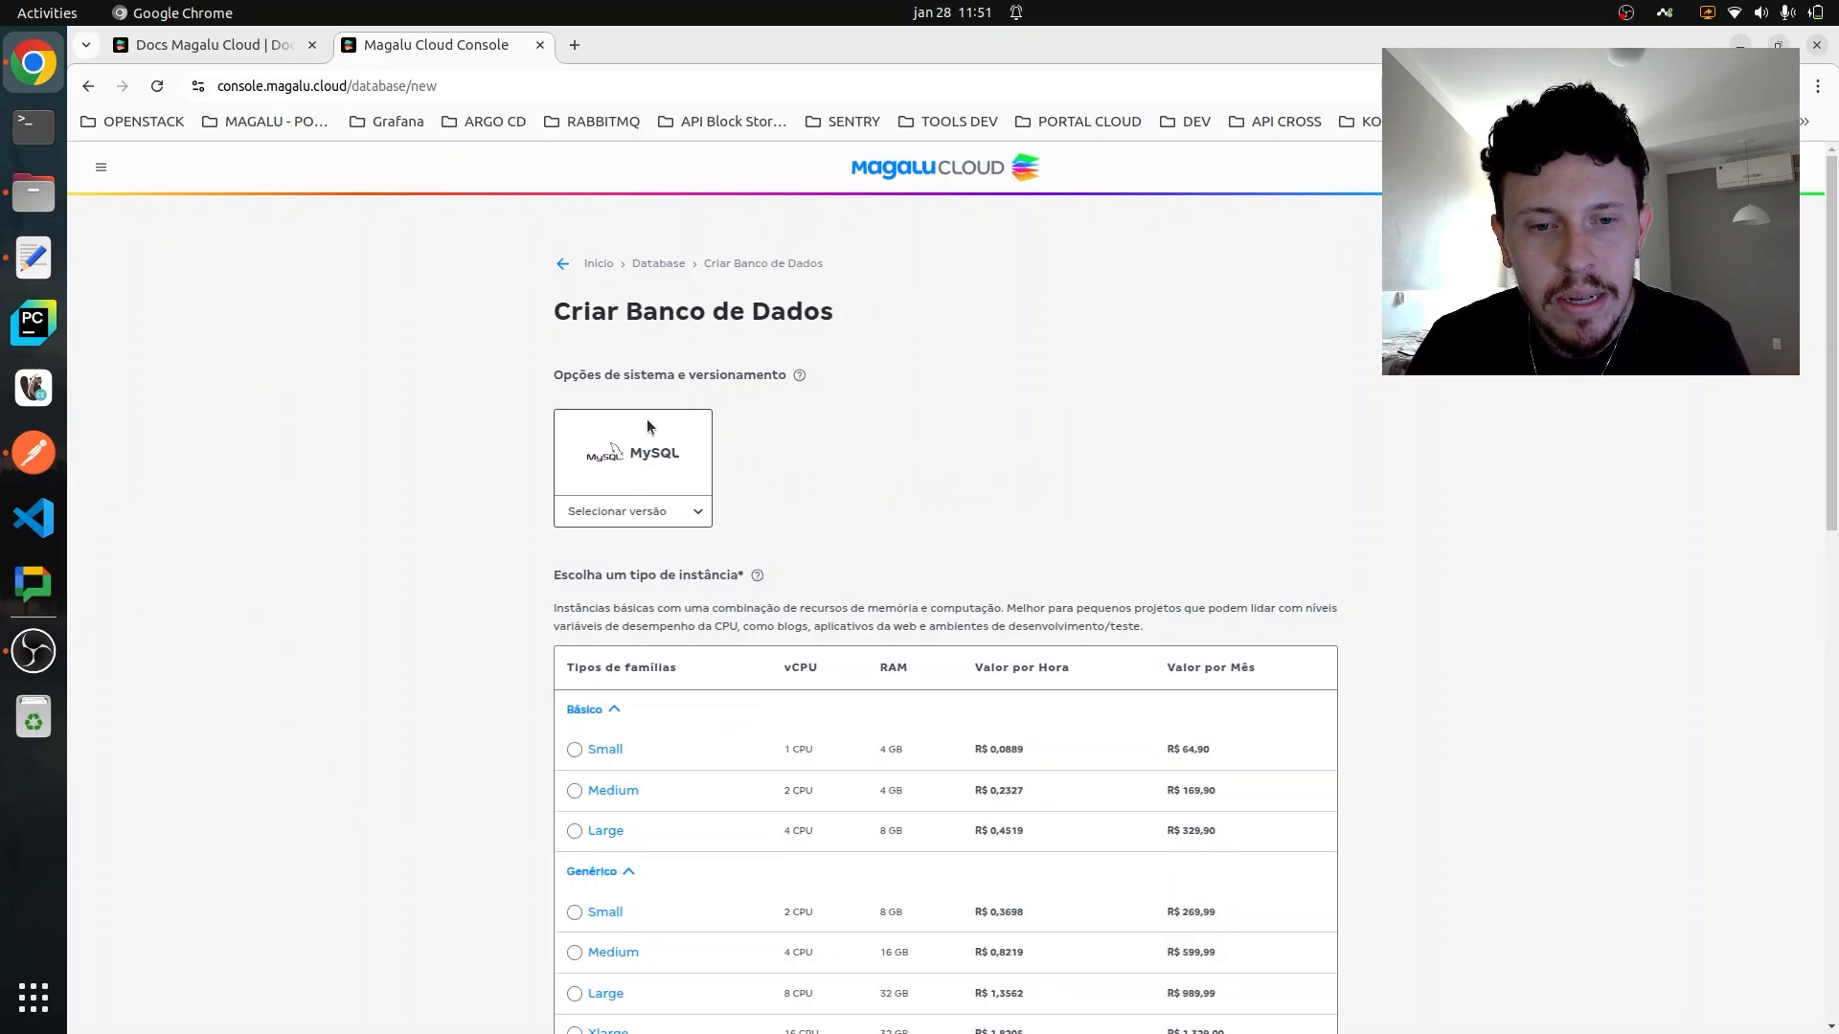
pyautogui.click(660, 511)
pyautogui.click(652, 542)
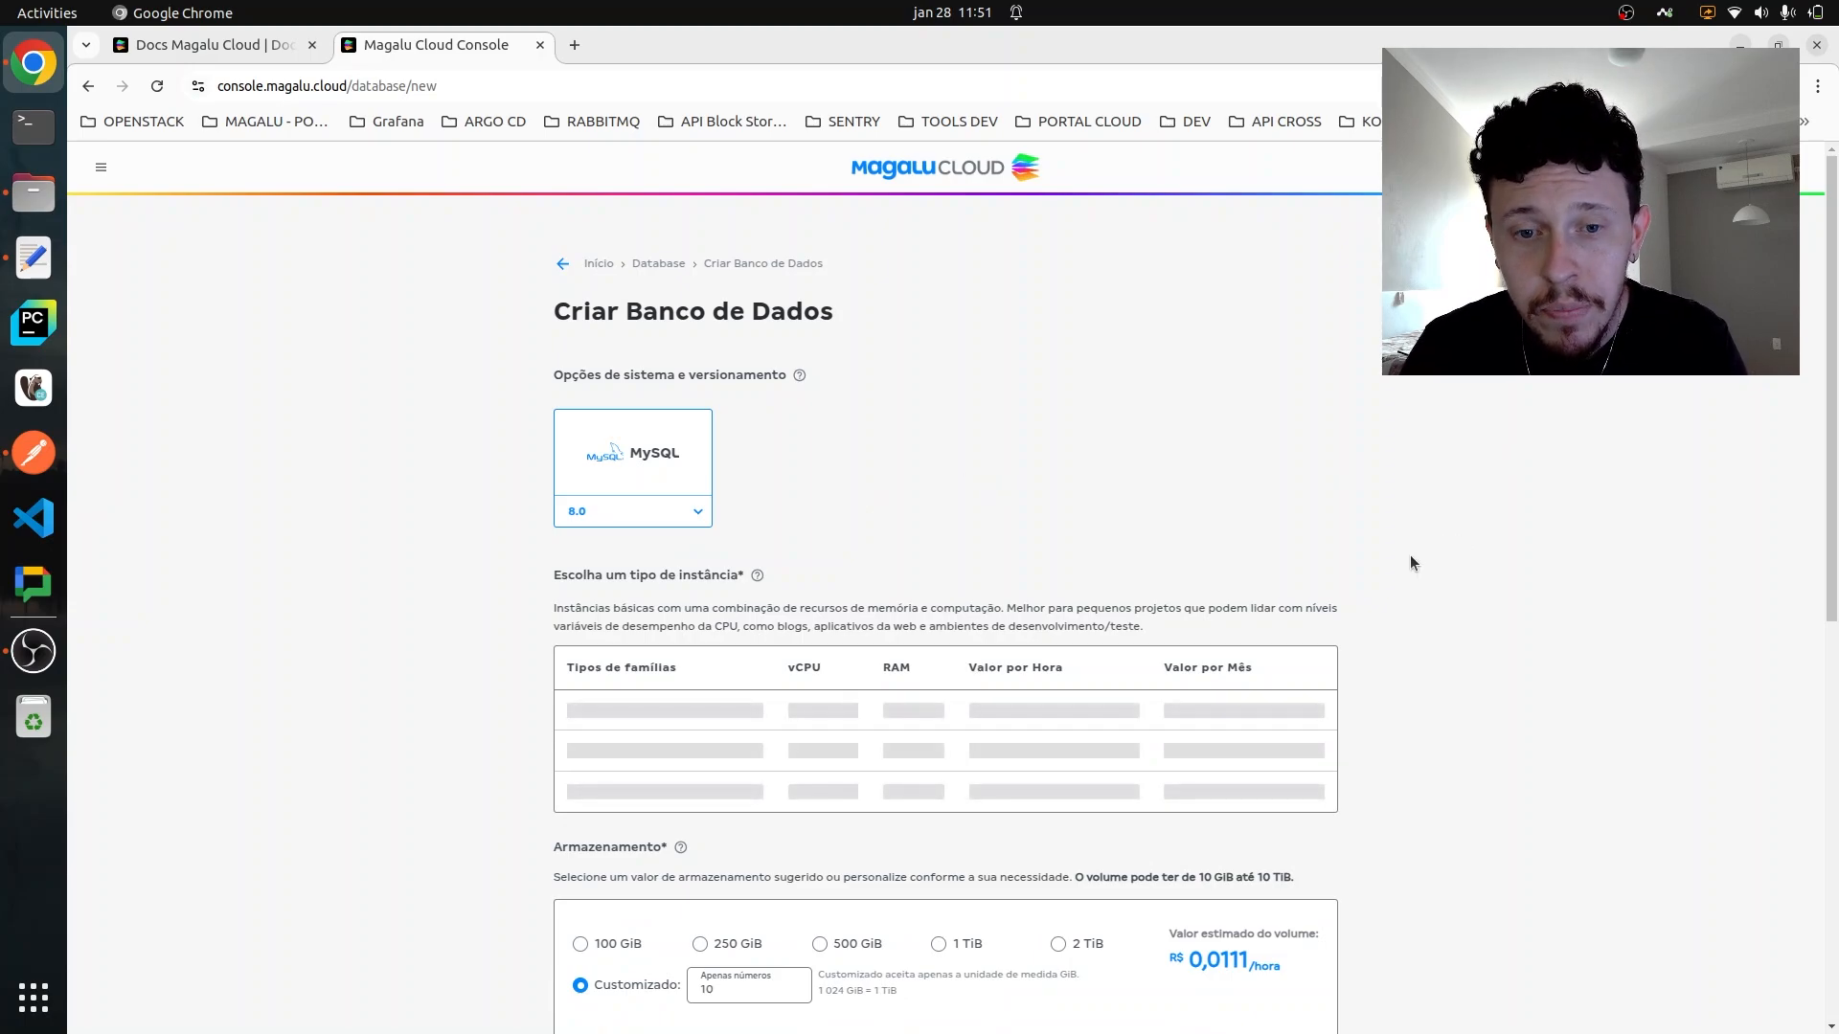
# - Choose the Small instance type from the Genérico family and set the customized storage to 30 GiB
pyautogui.scroll(-3, 1360, 548)
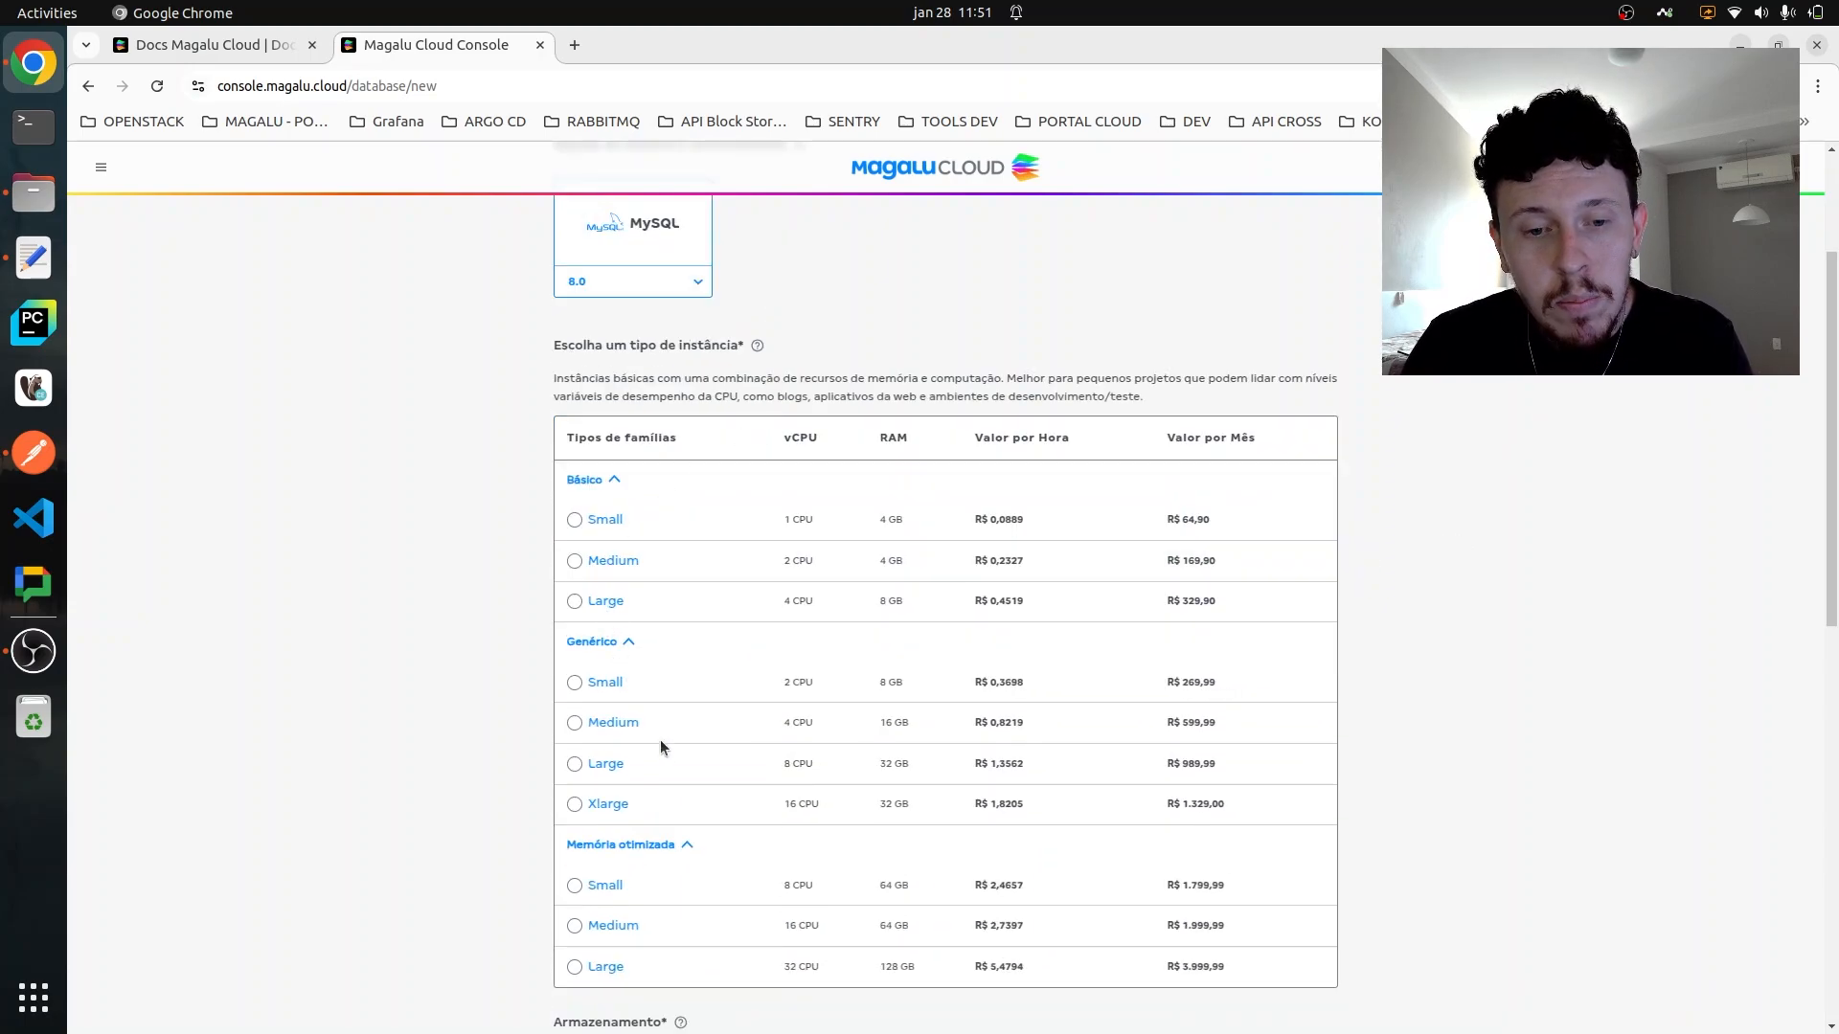
pyautogui.scroll(-2, 1123, 605)
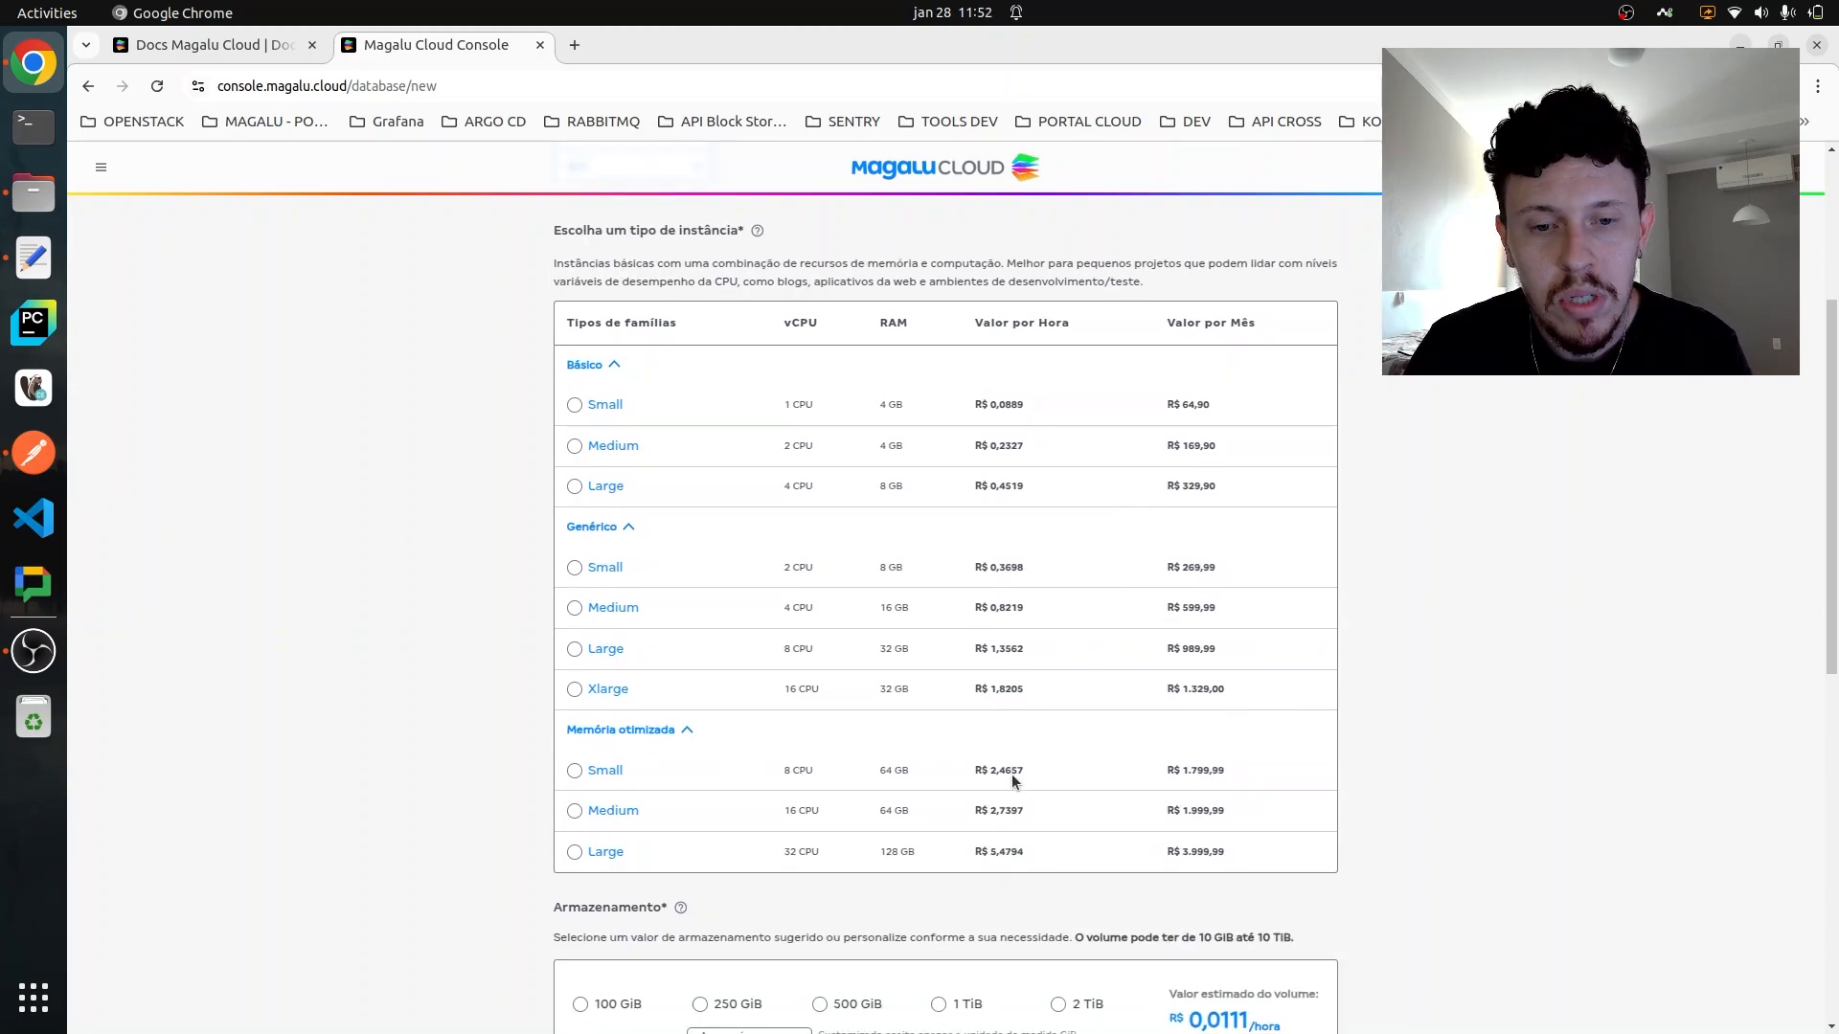
pyautogui.click(574, 567)
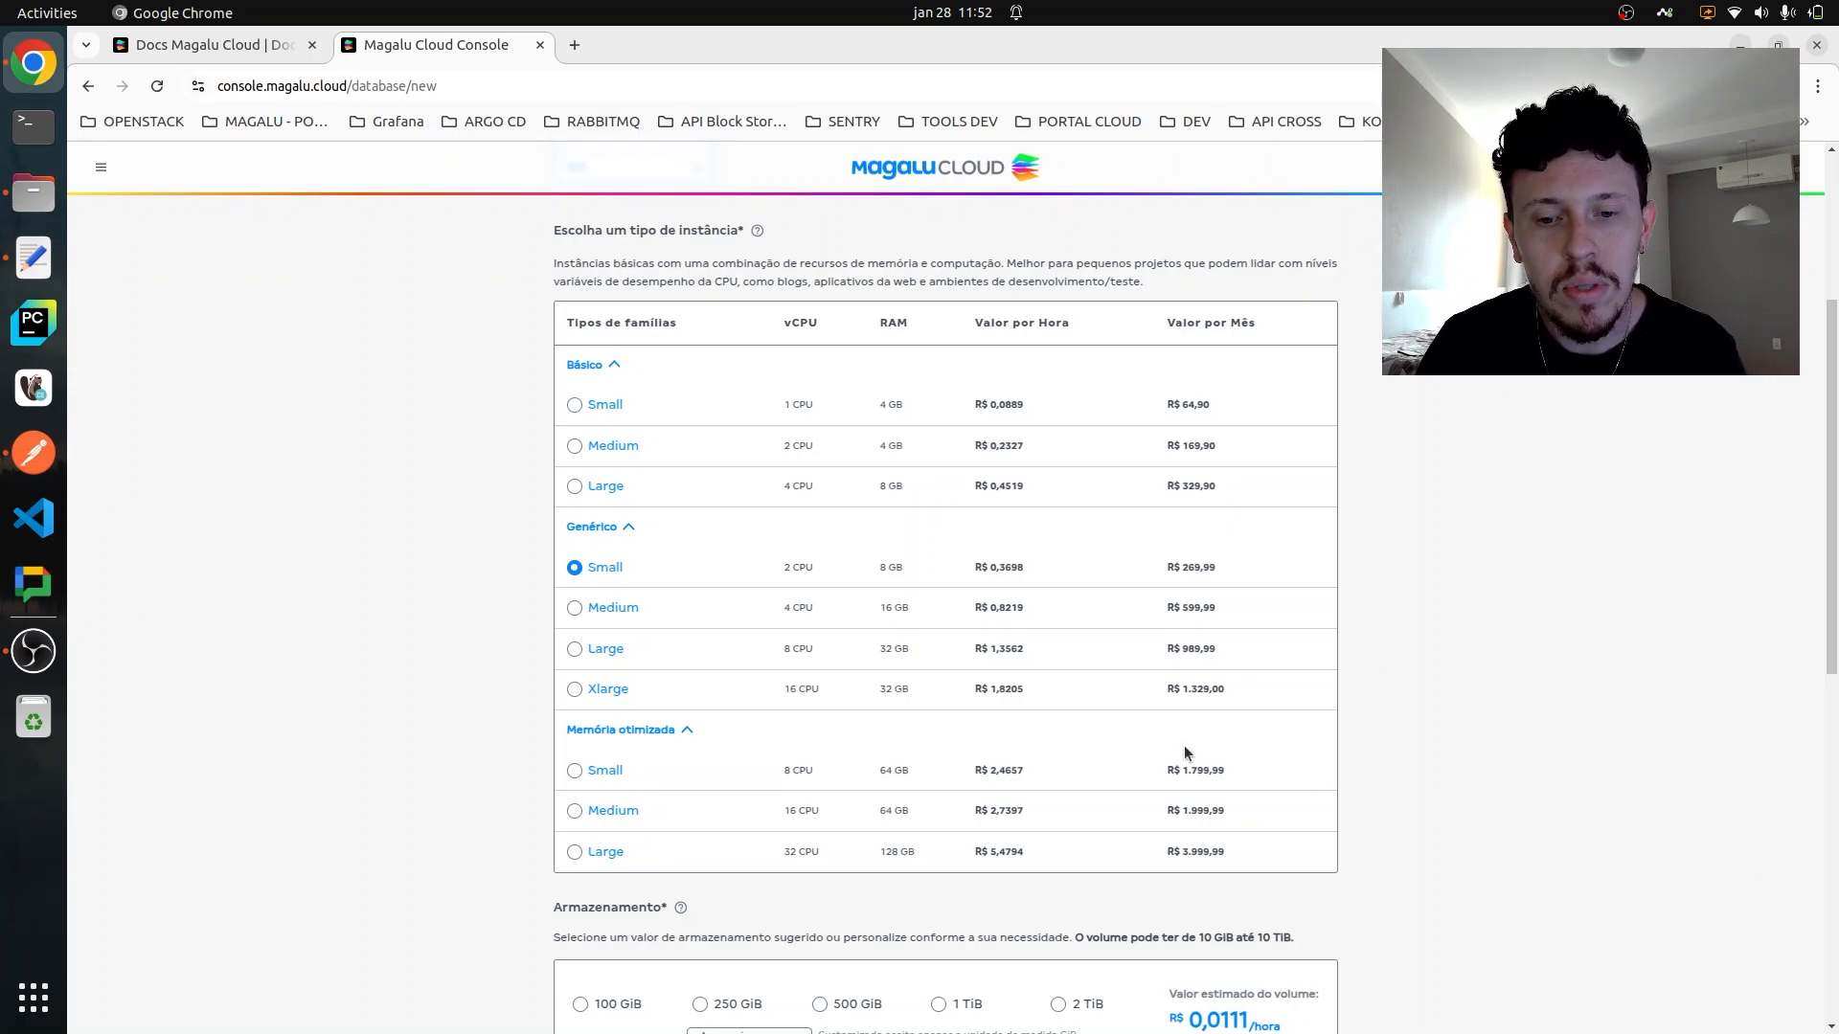
pyautogui.scroll(-3, 582, 825)
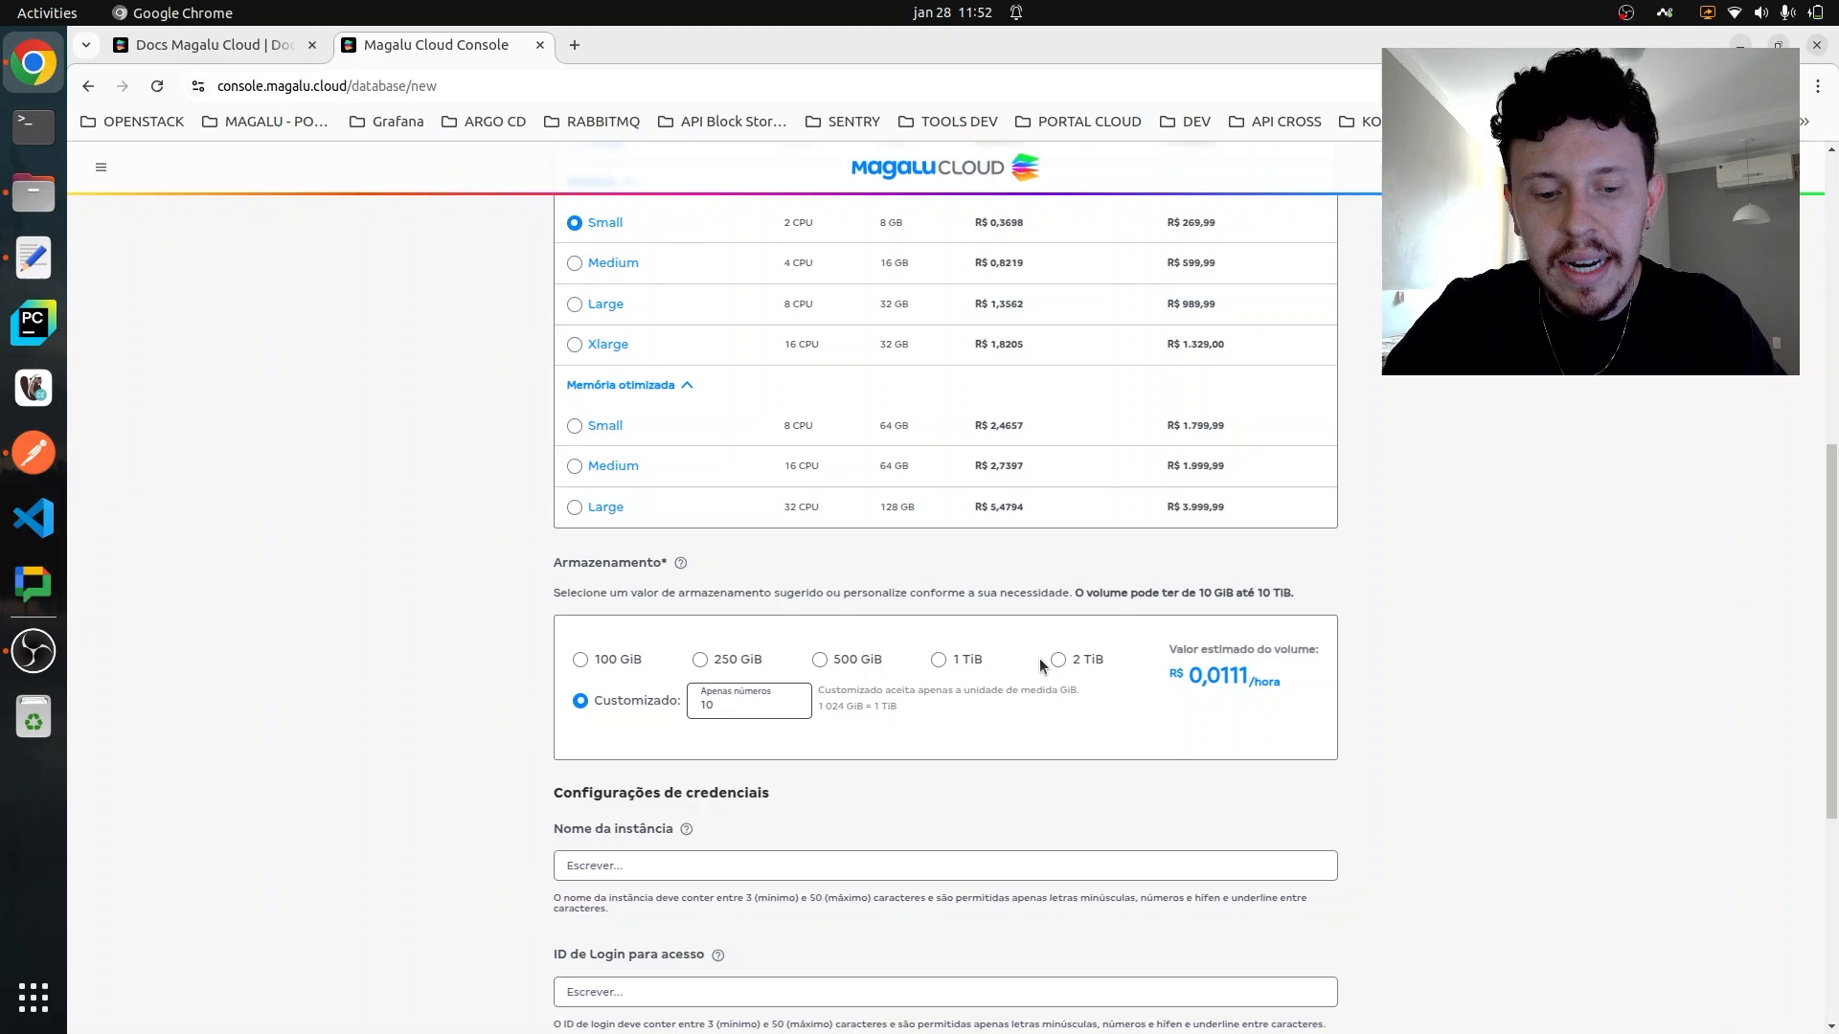
pyautogui.press('BackSpace')
pyautogui.write('3')
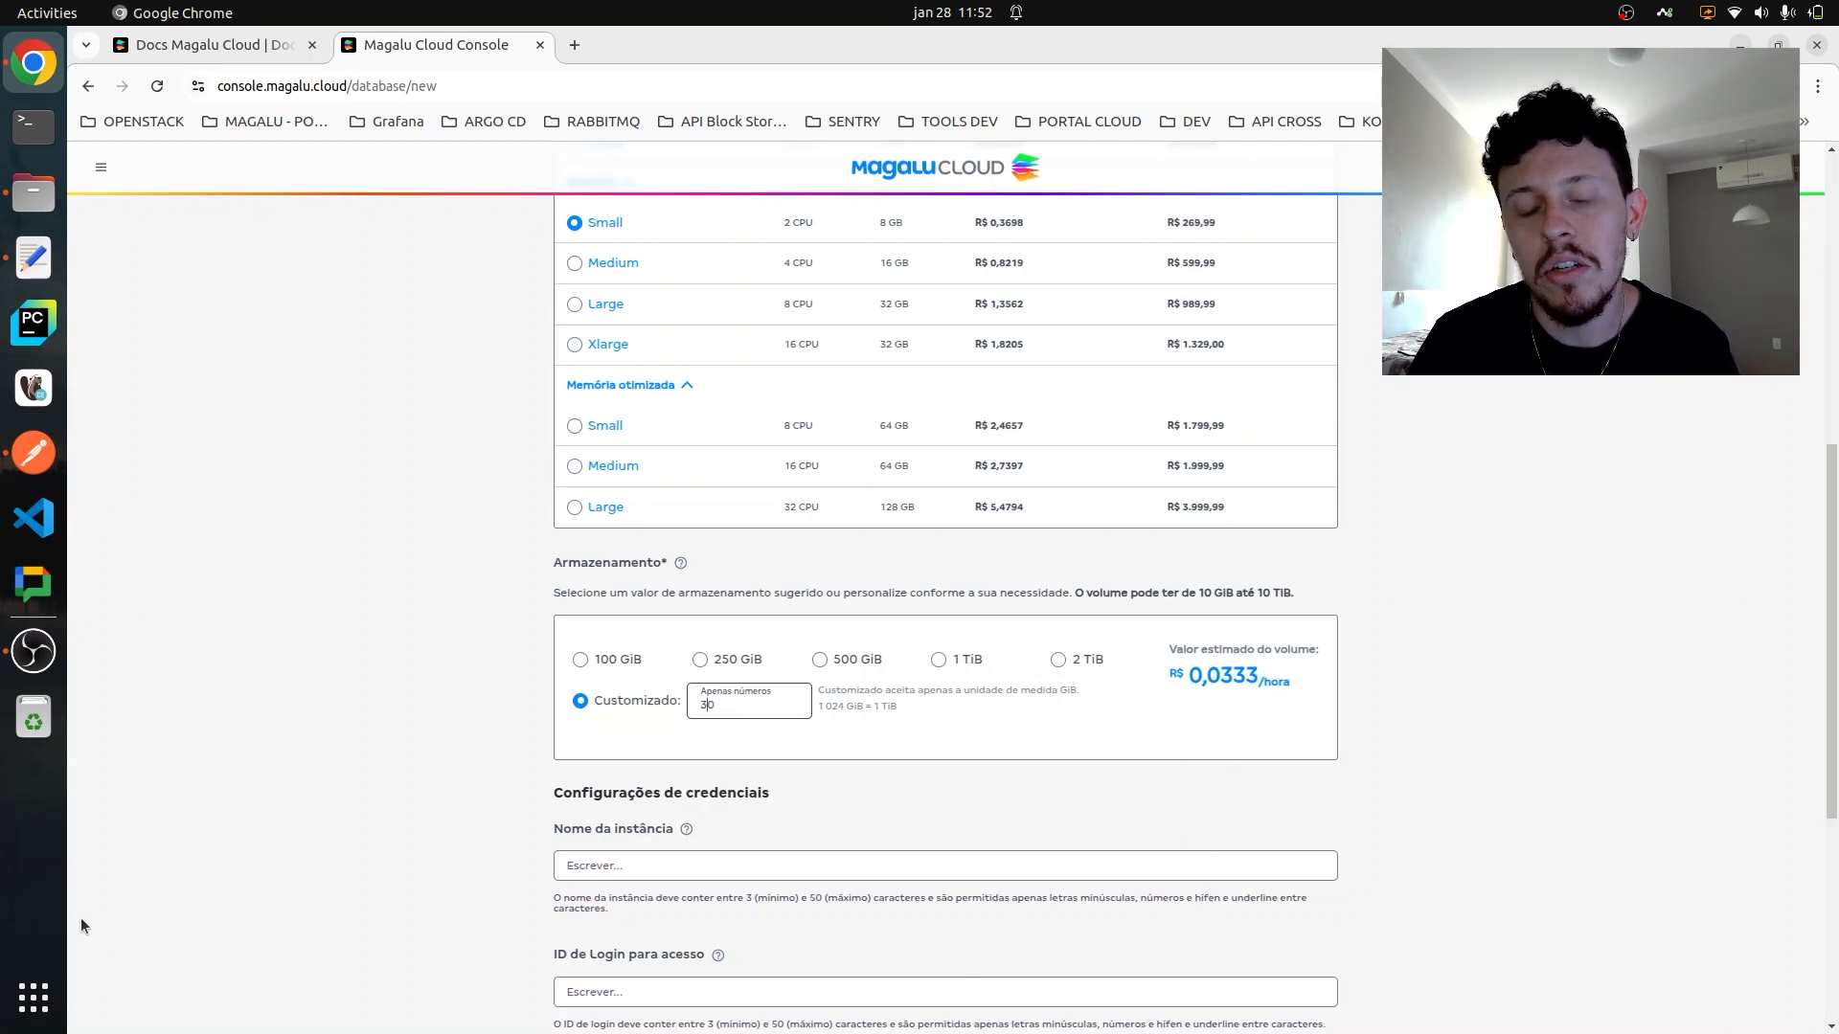
# - Name the database instance marketplacedb and set its access login ID to tomate
pyautogui.click(651, 865)
pyautogui.scroll(-2, 1503, 716)
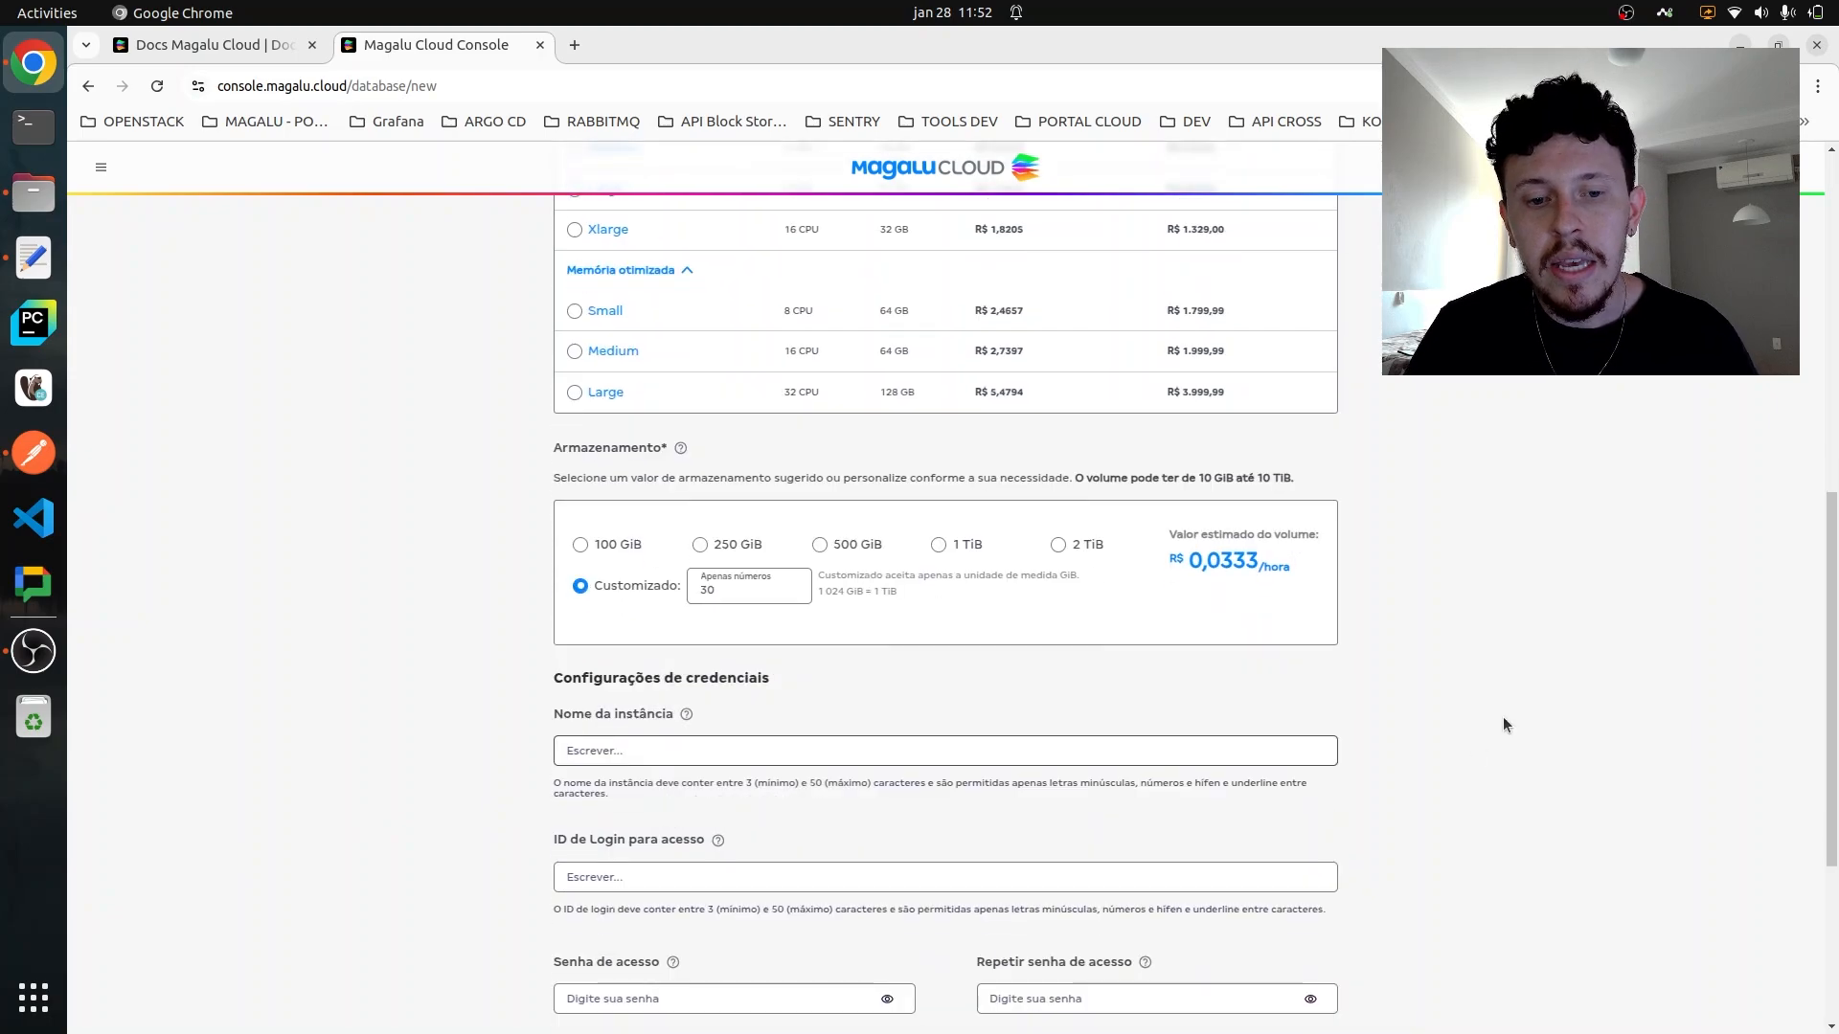
pyautogui.click(1080, 635)
pyautogui.write('mar')
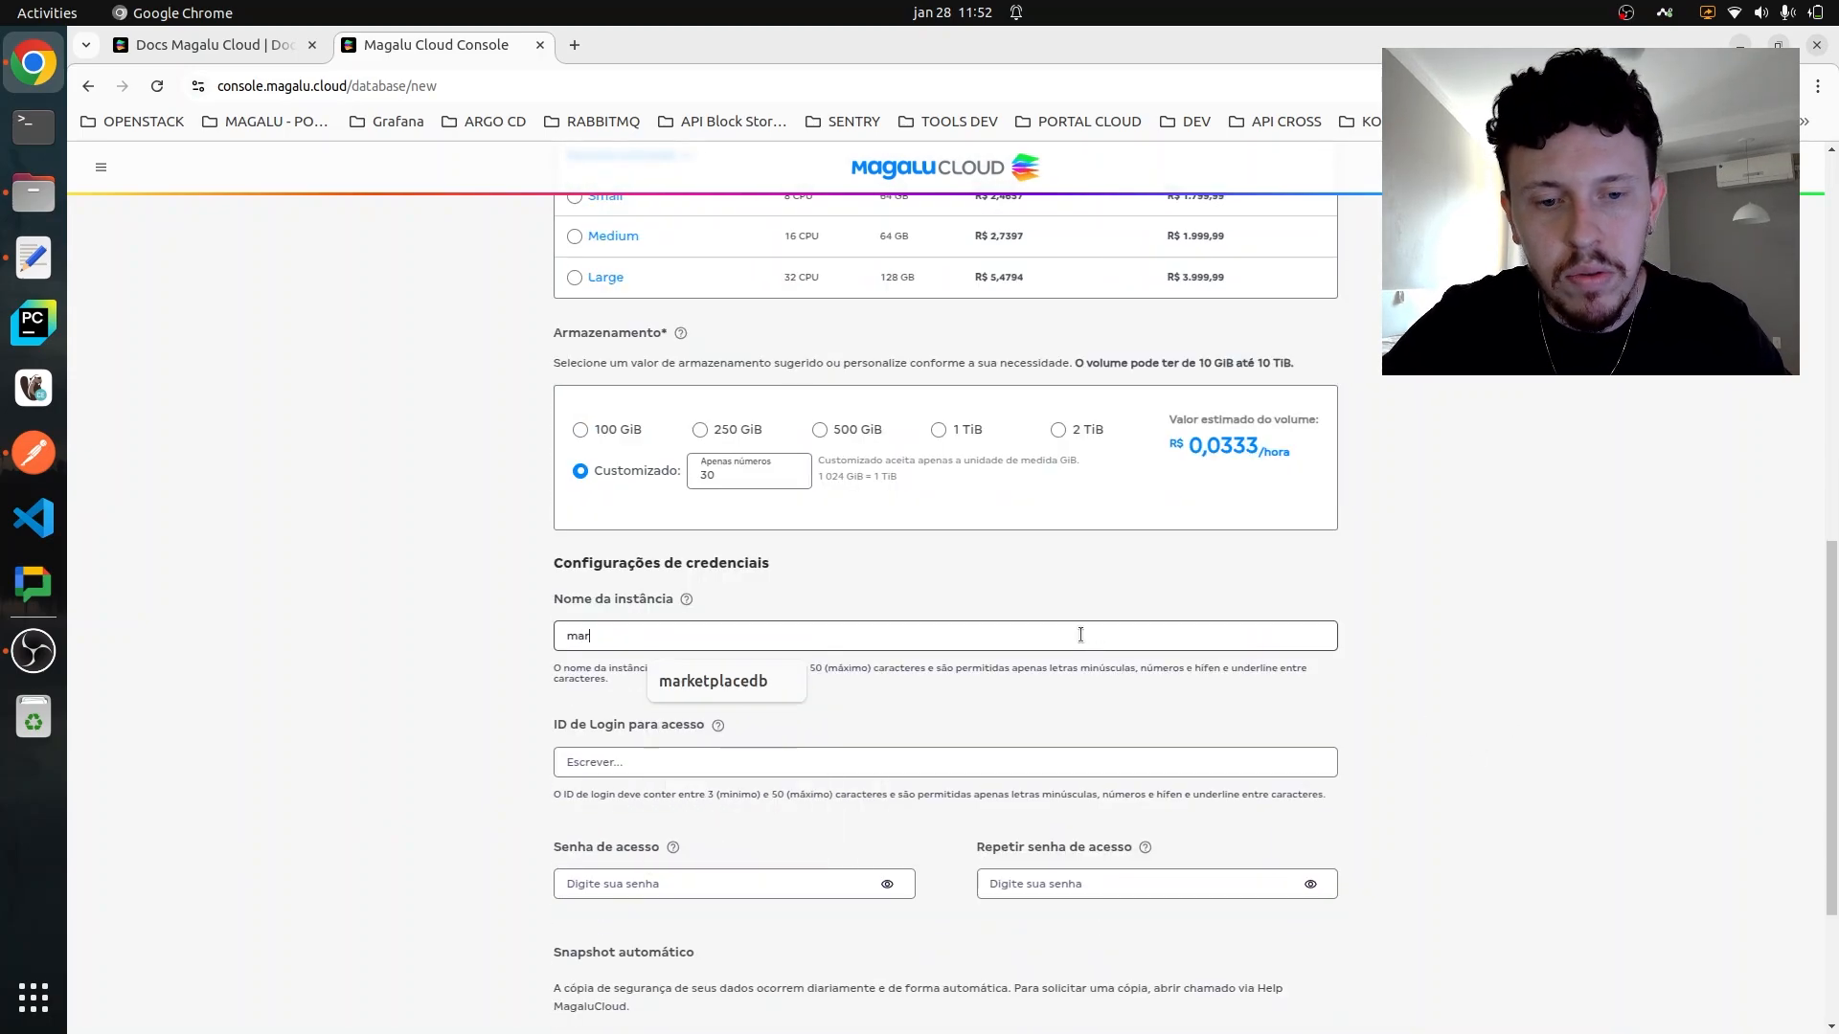
pyautogui.write('ketplacedb')
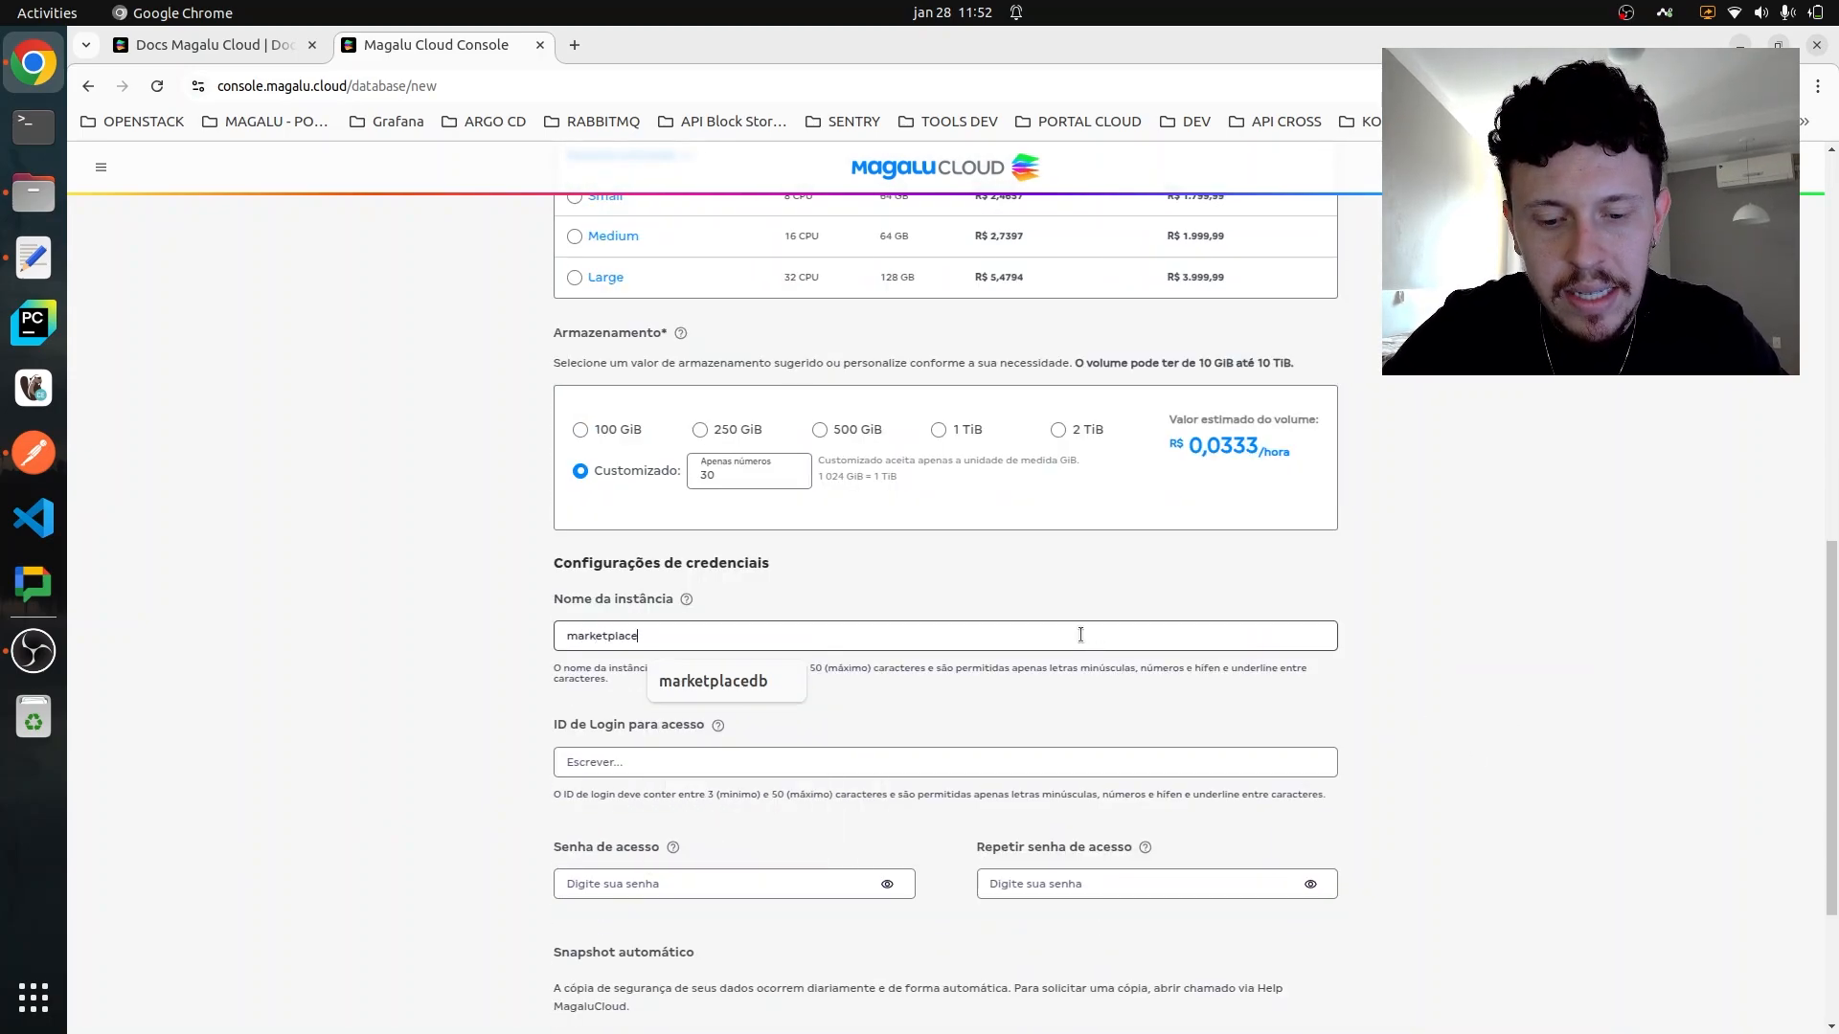
pyautogui.scroll(-1, 1080, 635)
pyautogui.click(798, 661)
pyautogui.write('tomate')
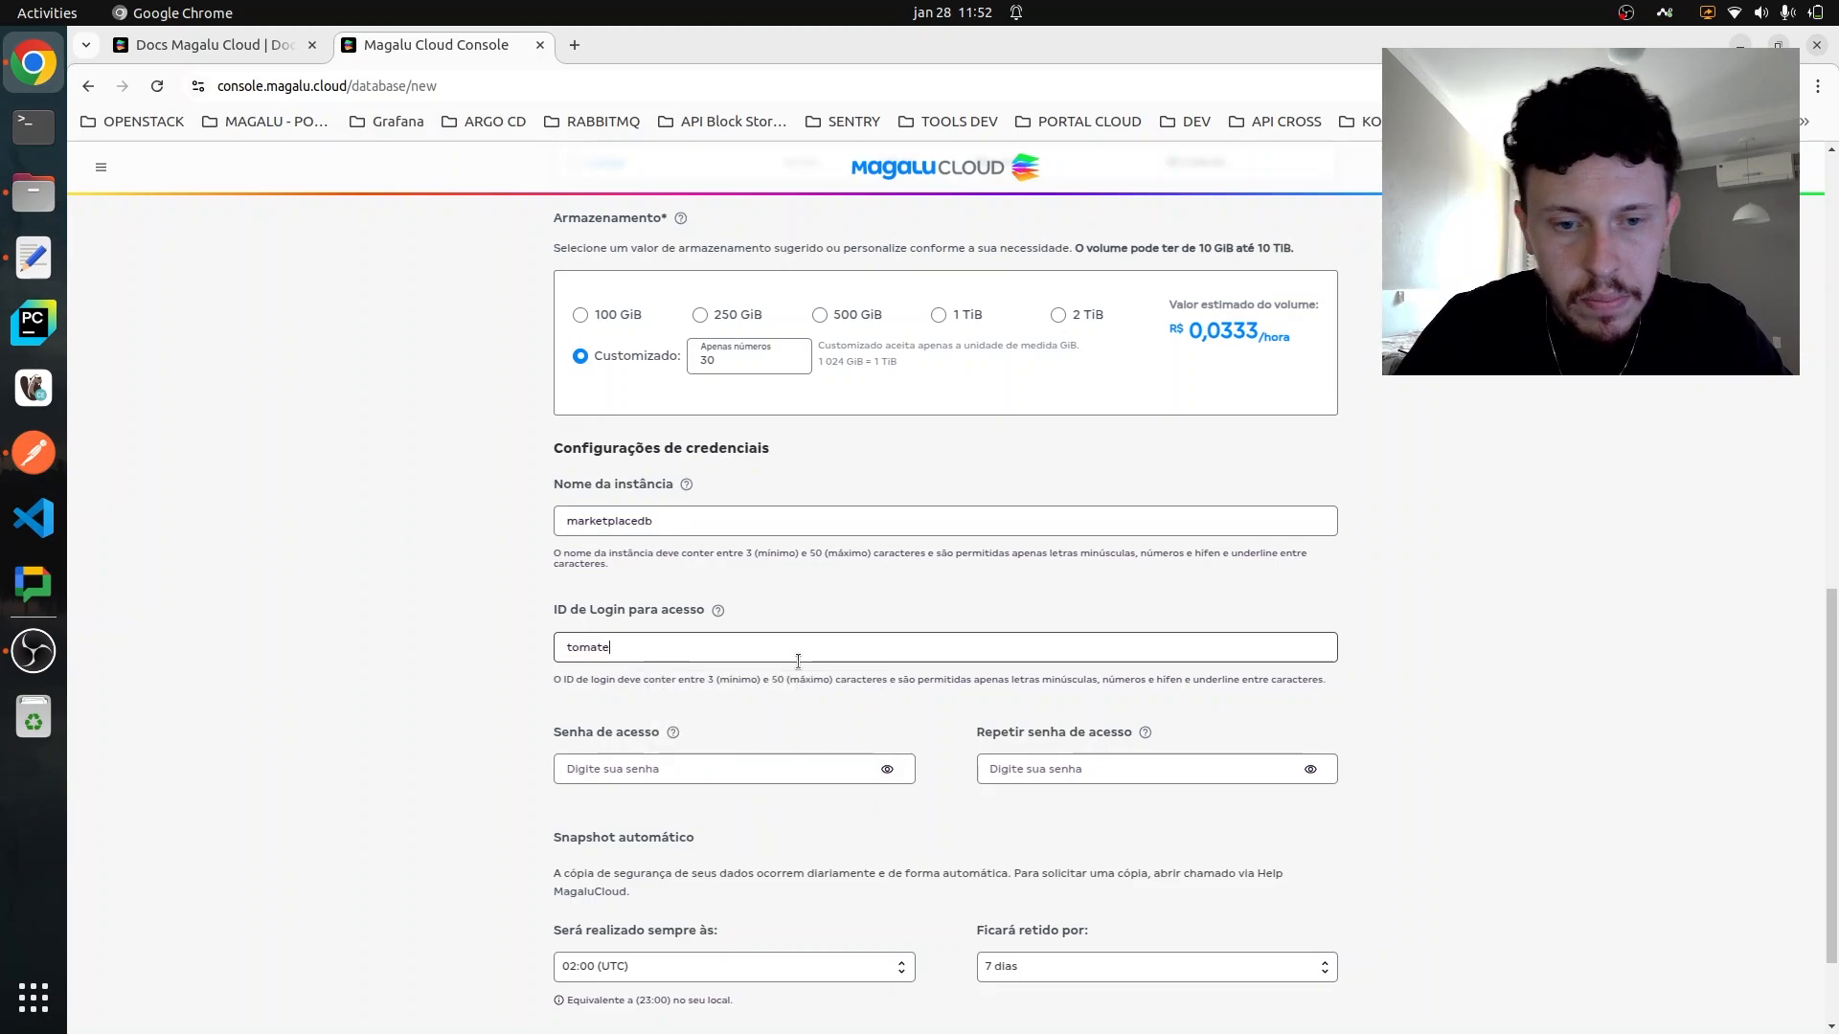
# - Enter the database access password and repeat it in the confirmation field
pyautogui.click(646, 776)
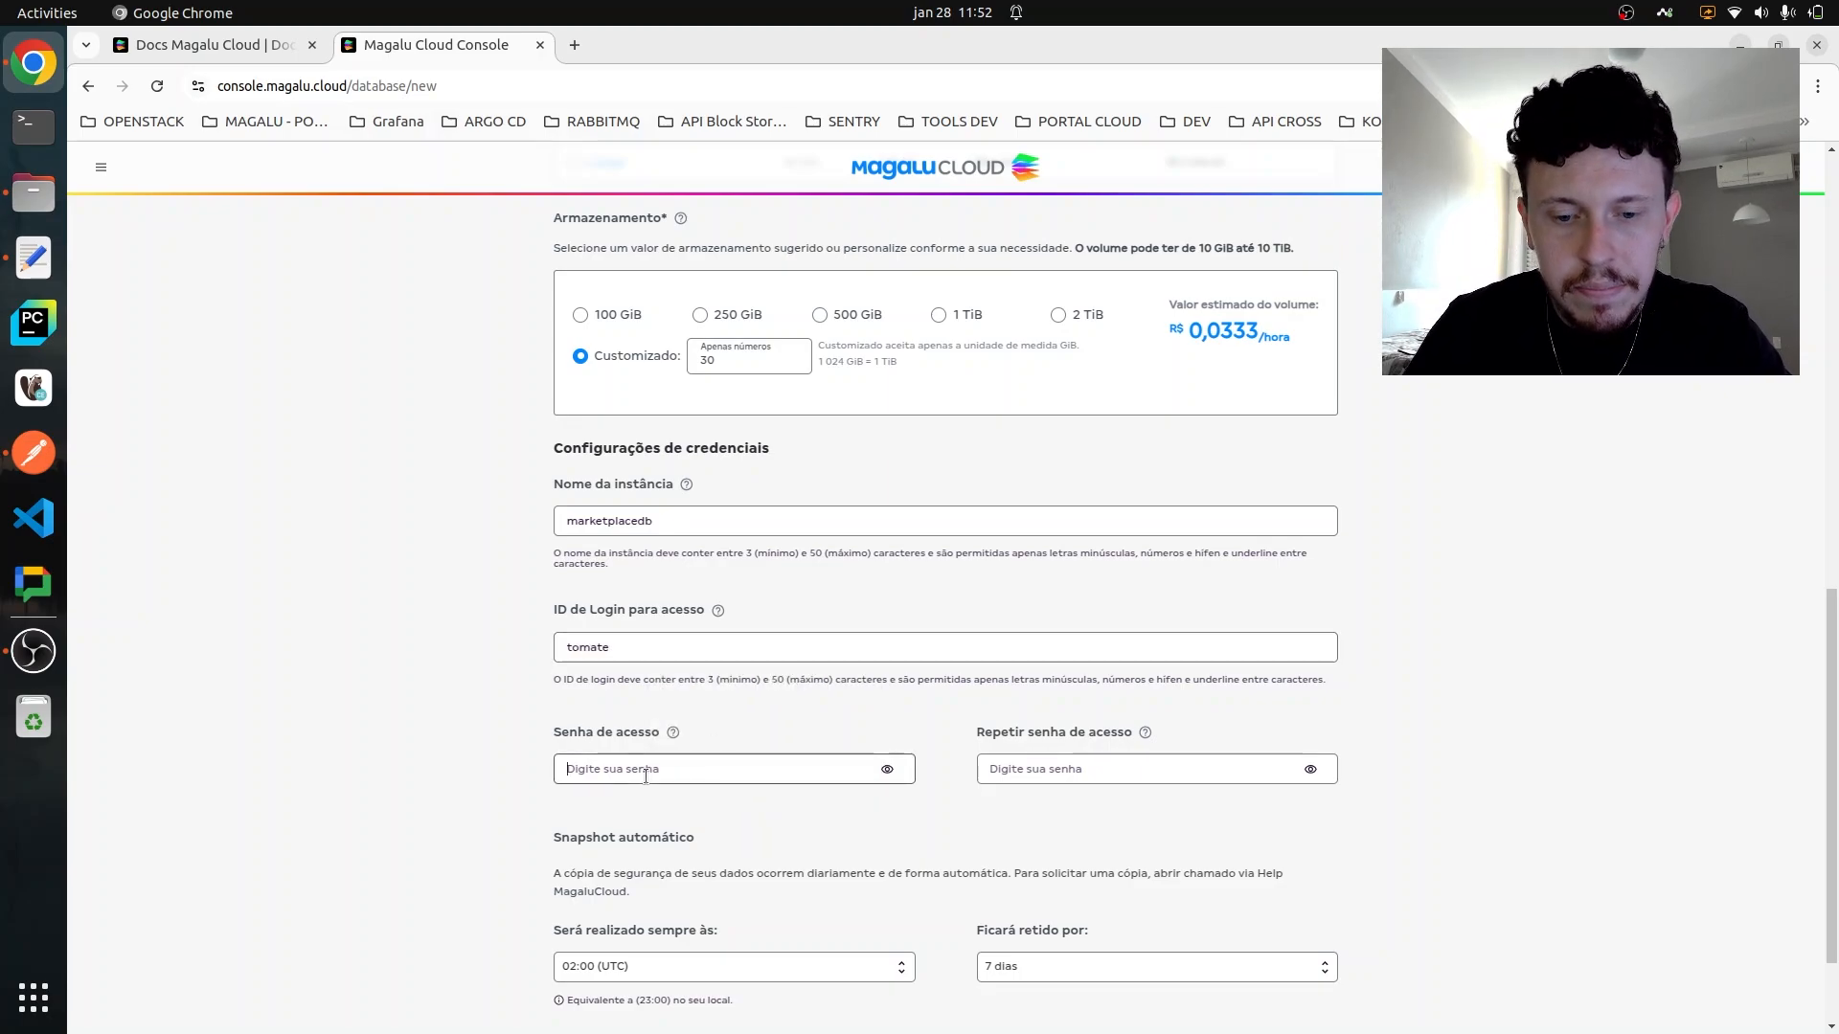
pyautogui.write('••••••')
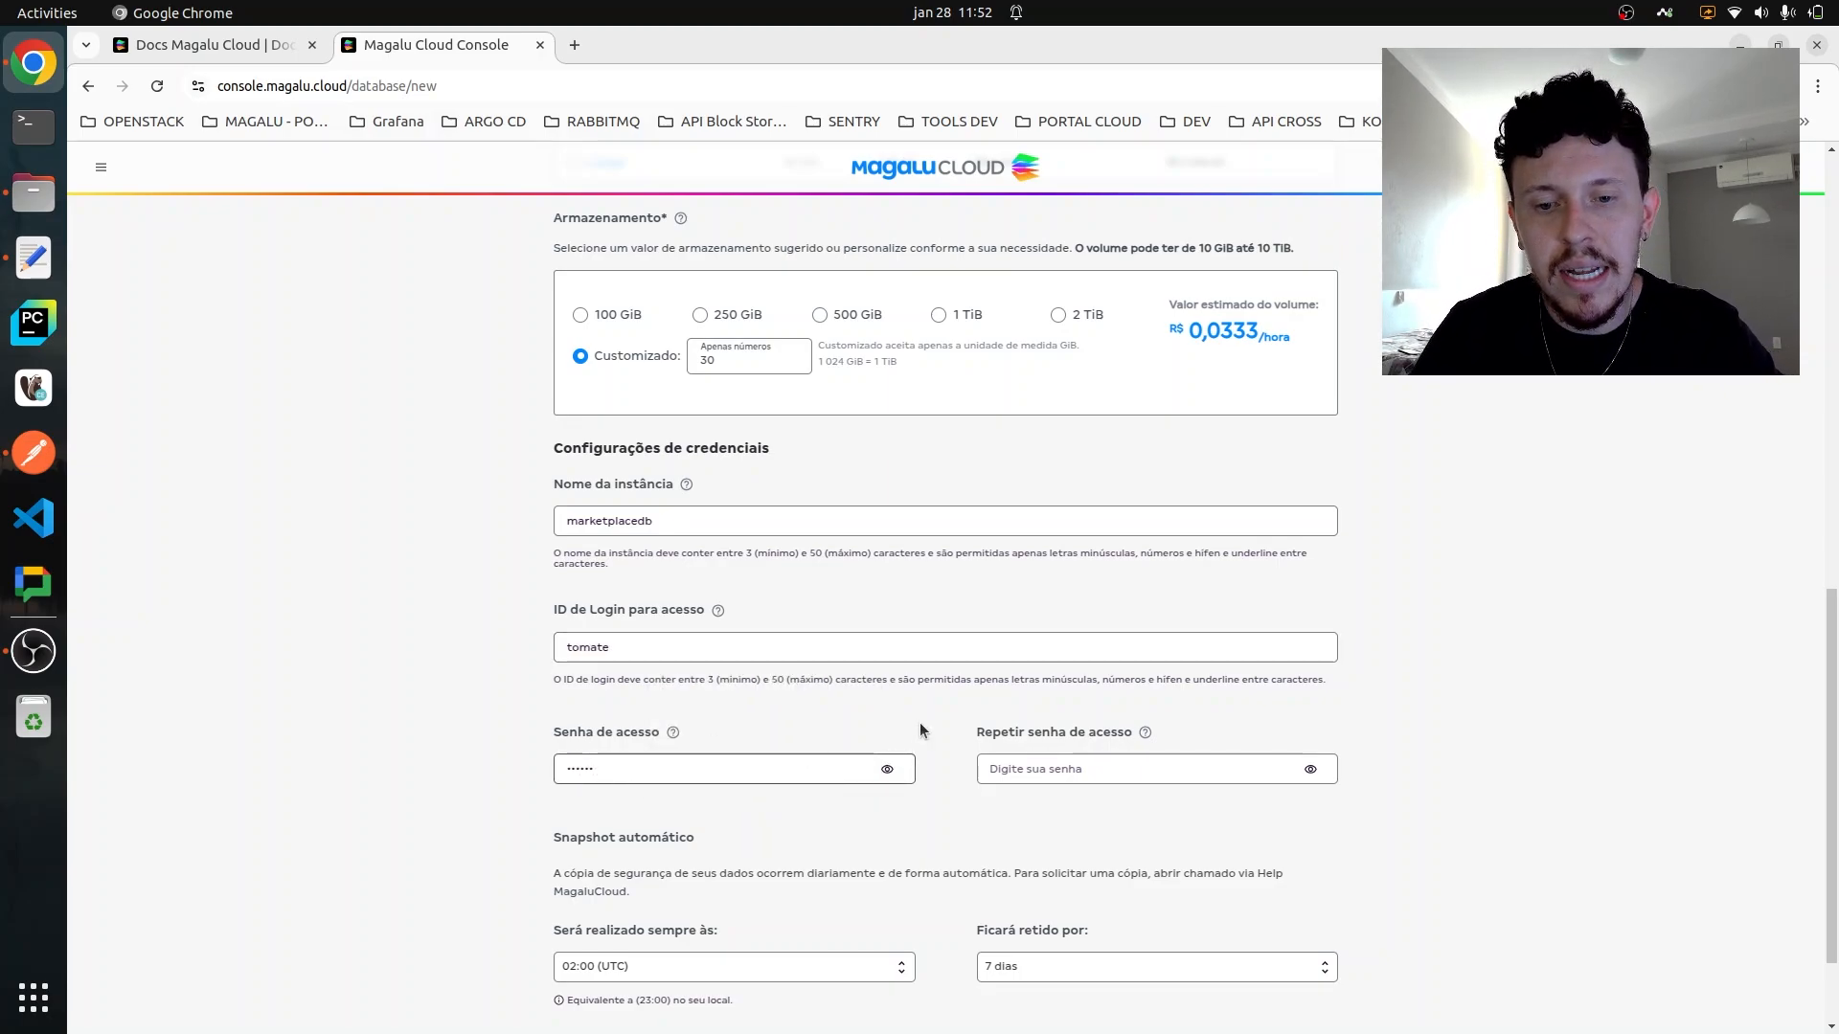
pyautogui.click(1049, 769)
pyautogui.write('••')
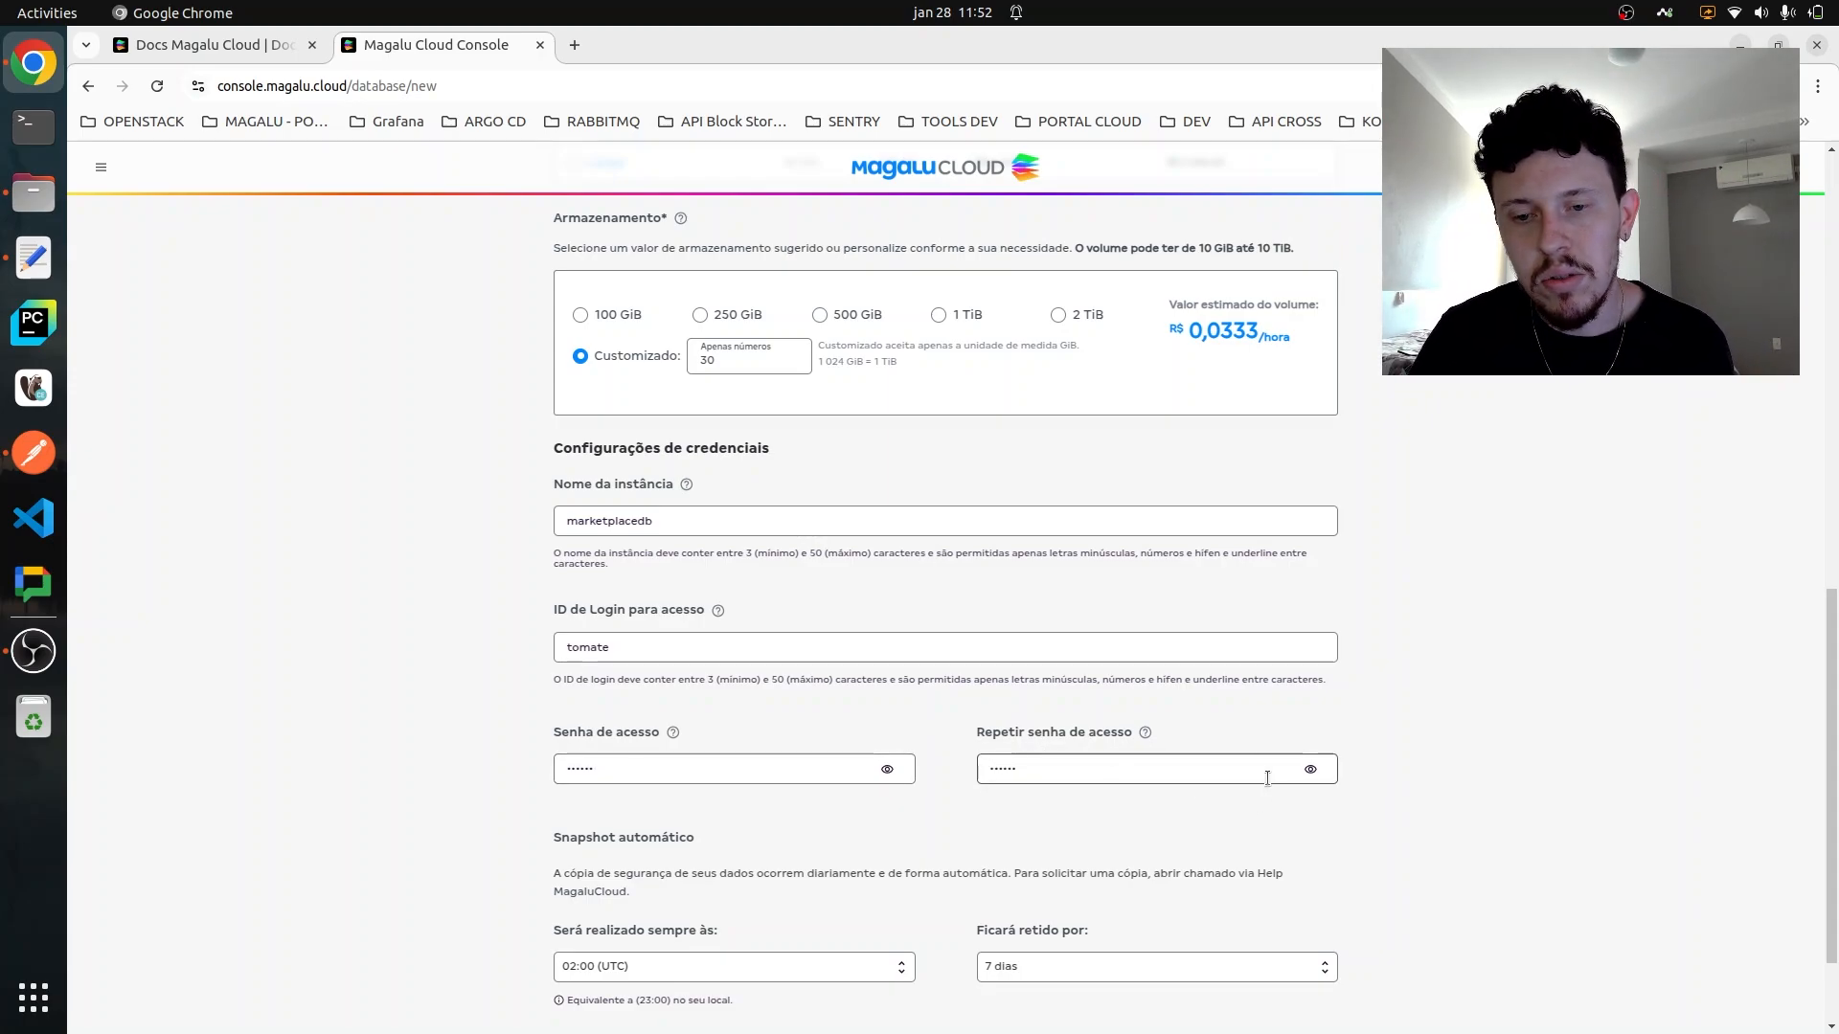
pyautogui.click(1315, 769)
pyautogui.click(1313, 769)
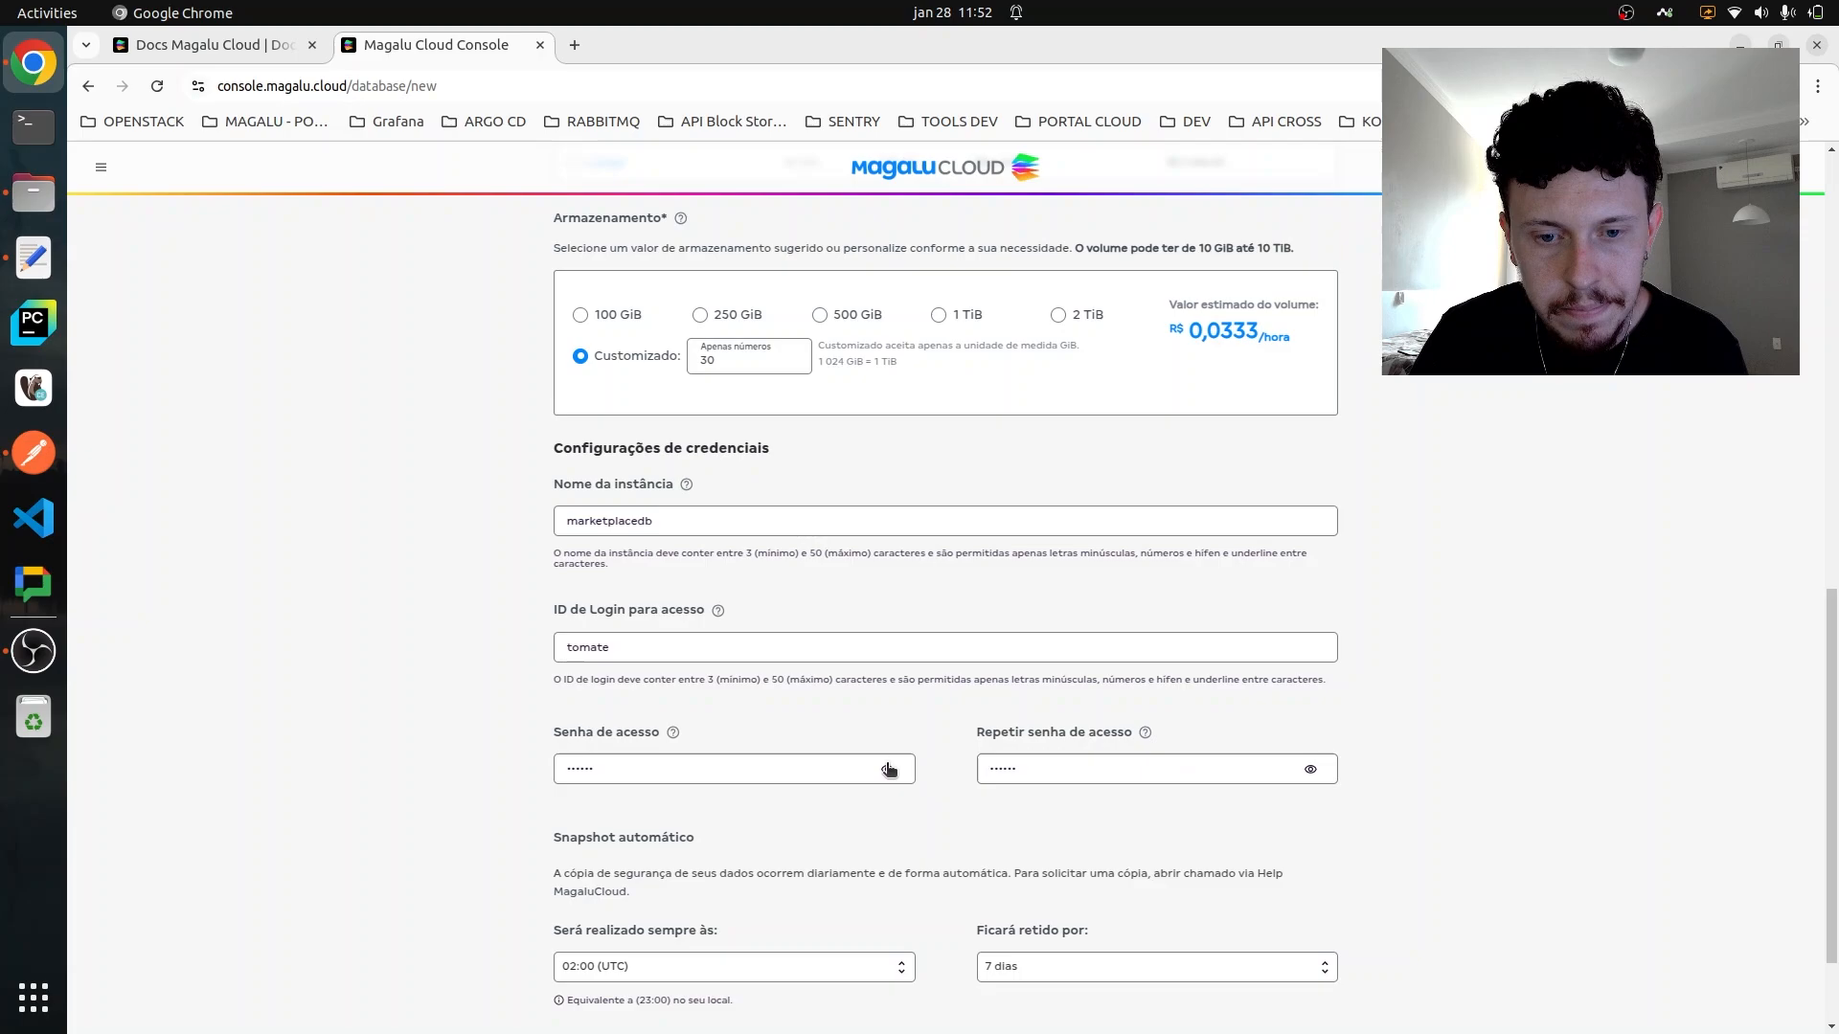
# - Schedule the automatic snapshot for 03:00 (UTC) with 1-day retention and create the database
pyautogui.scroll(-2, 887, 769)
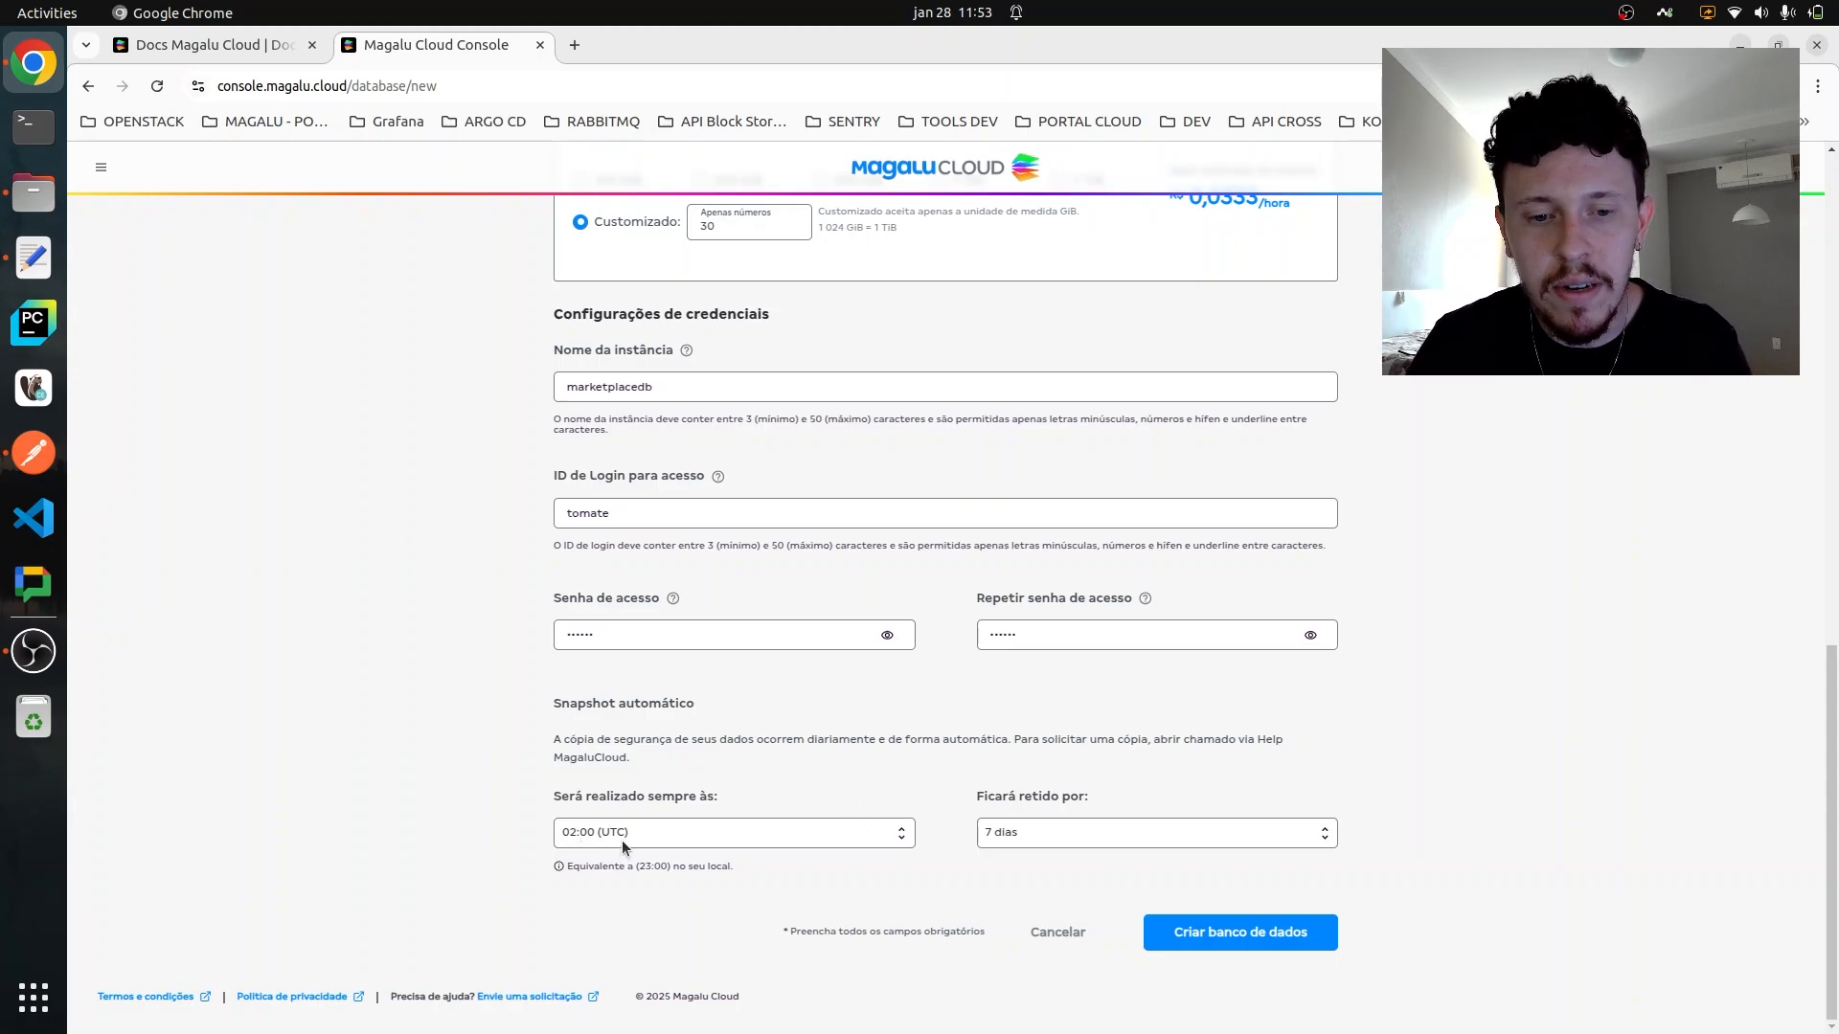
pyautogui.click(728, 840)
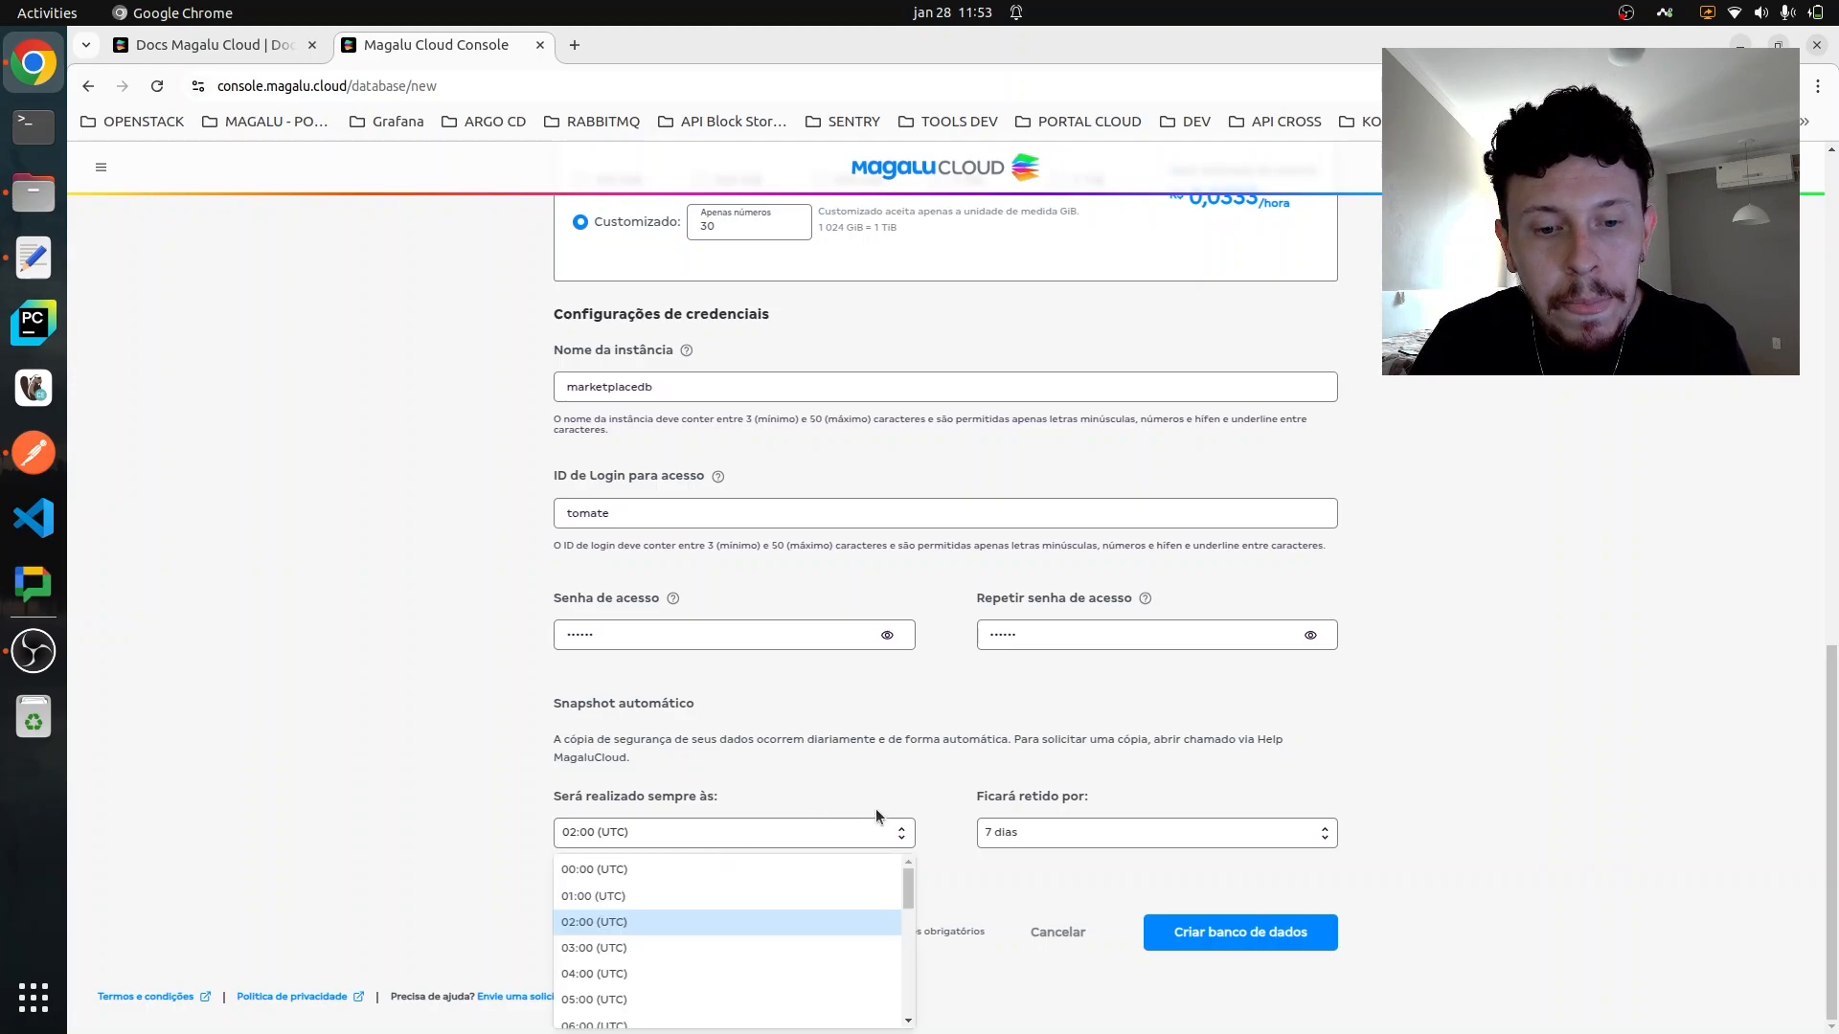
pyautogui.click(692, 947)
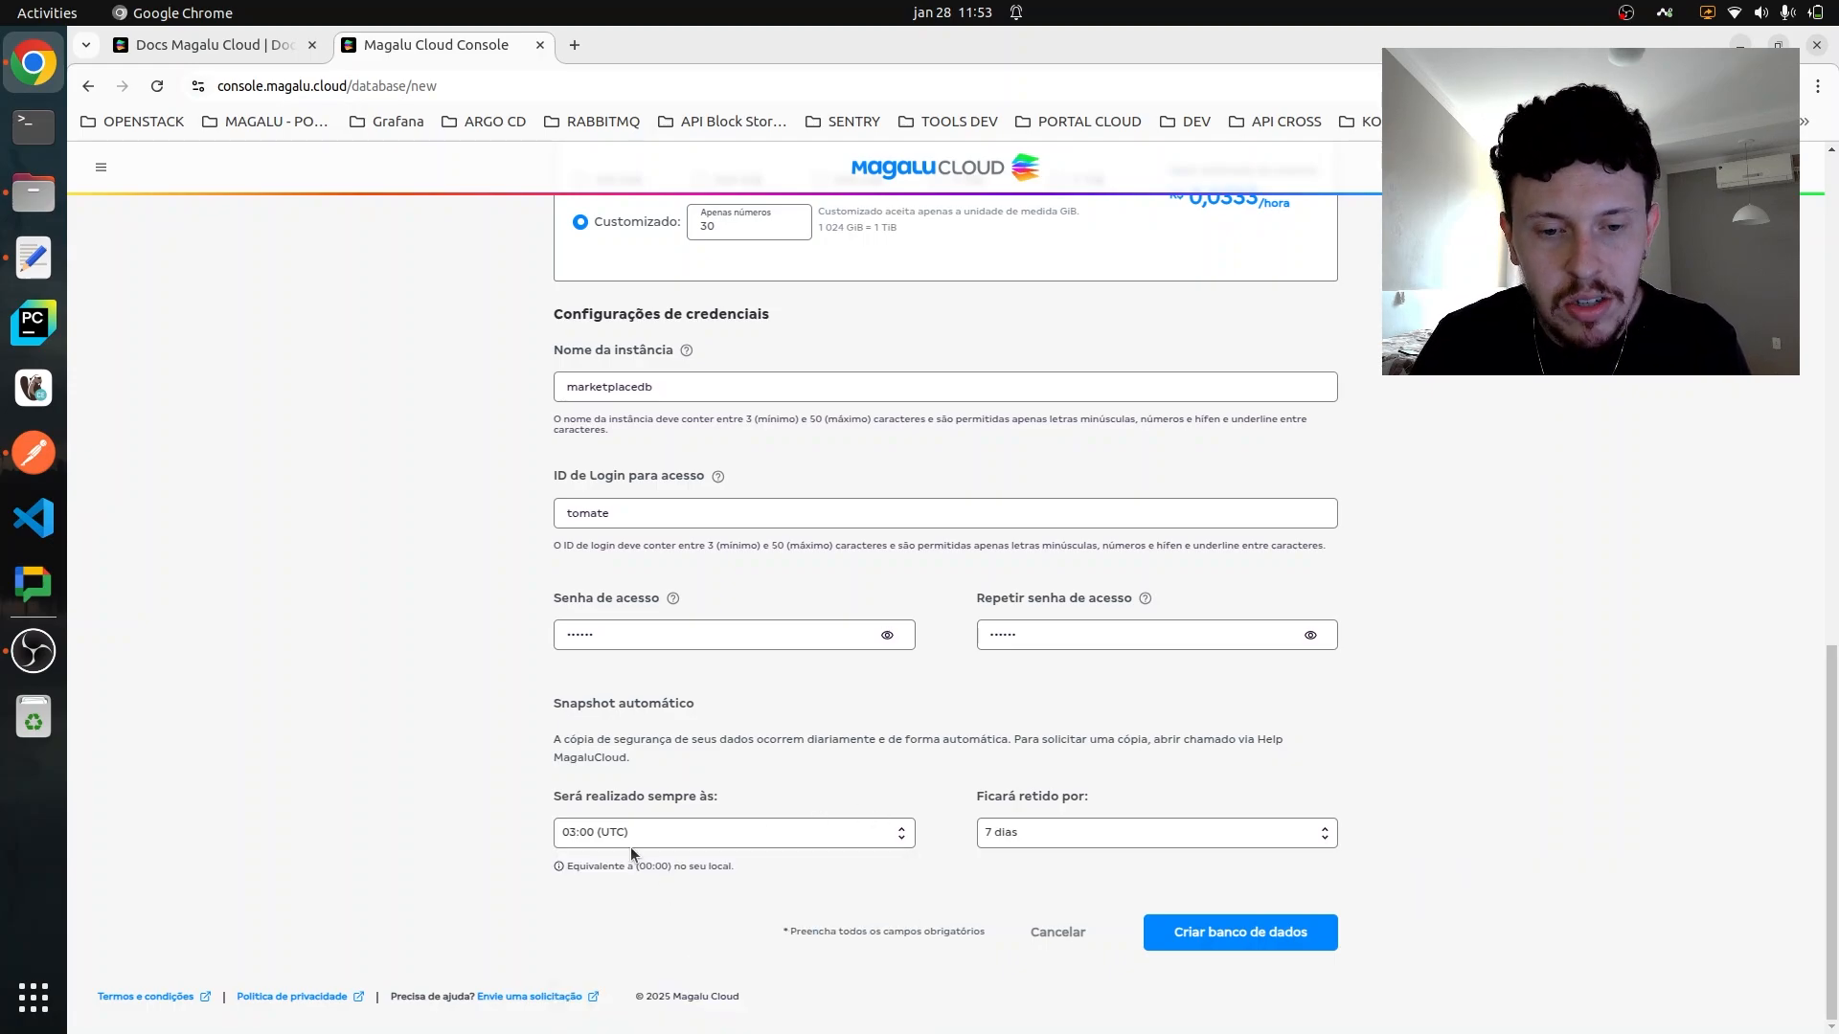
pyautogui.click(1109, 844)
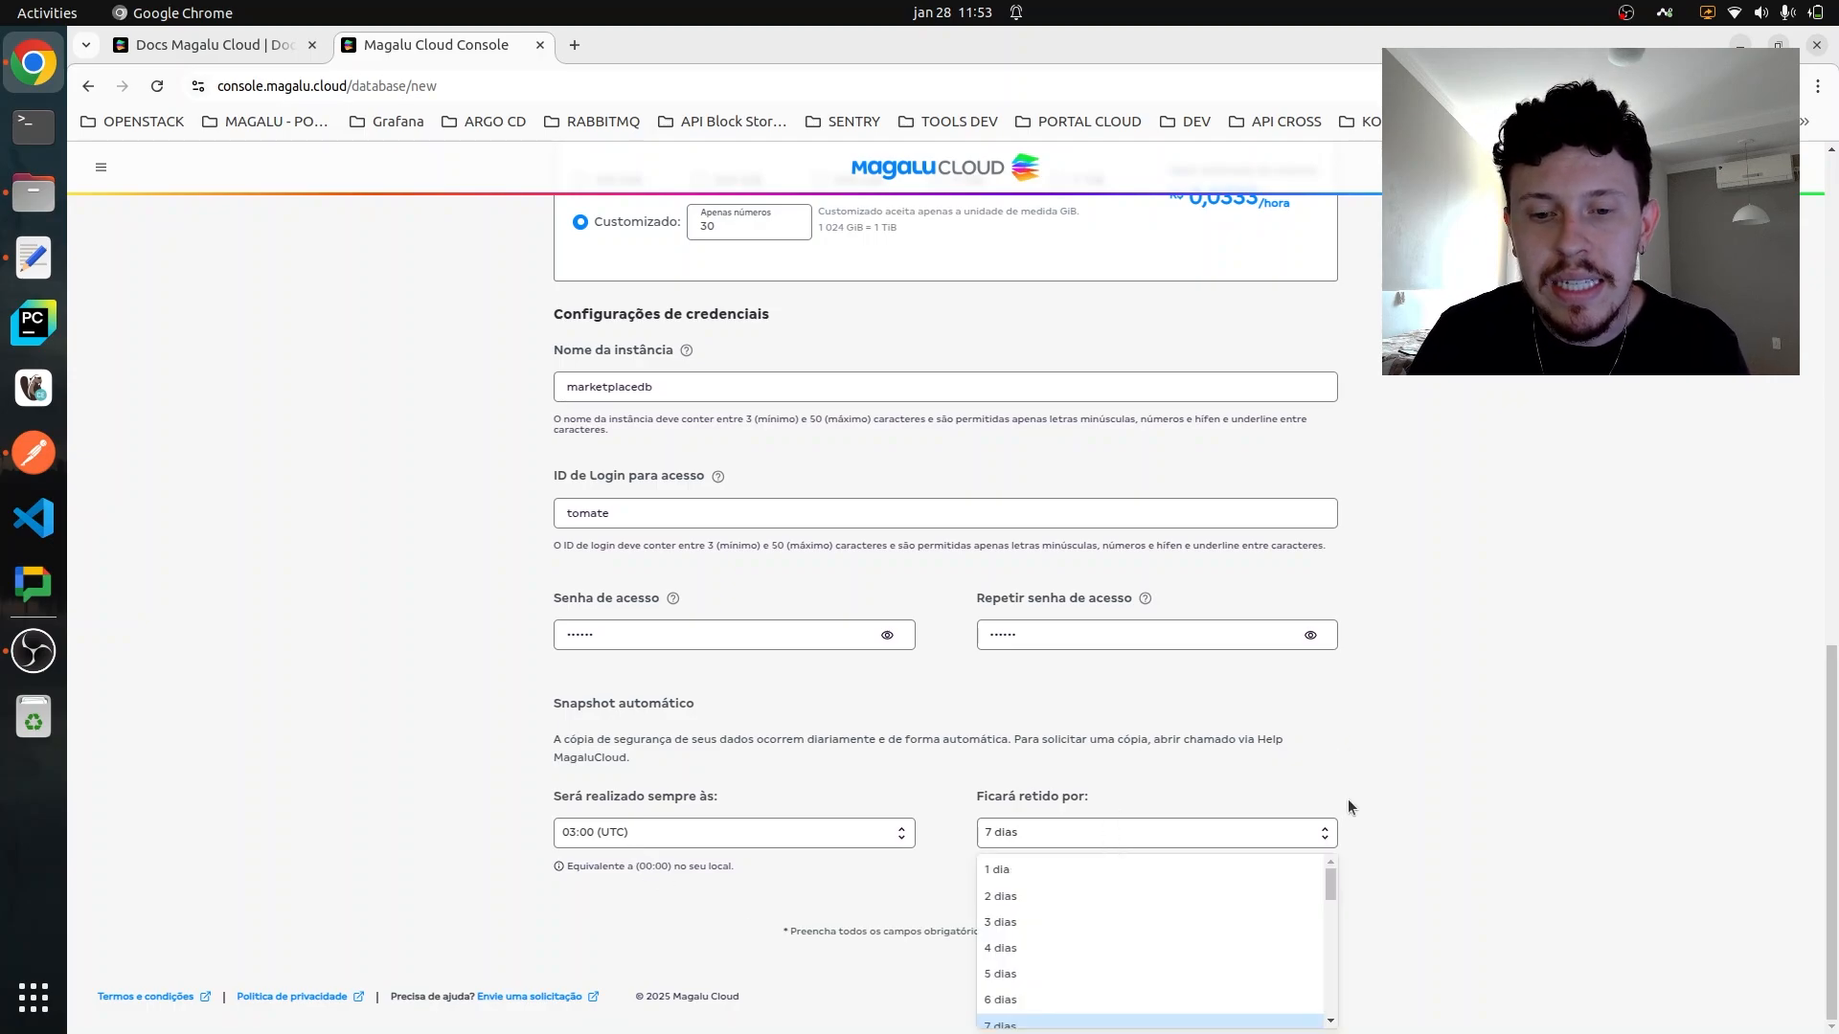
pyautogui.click(1140, 873)
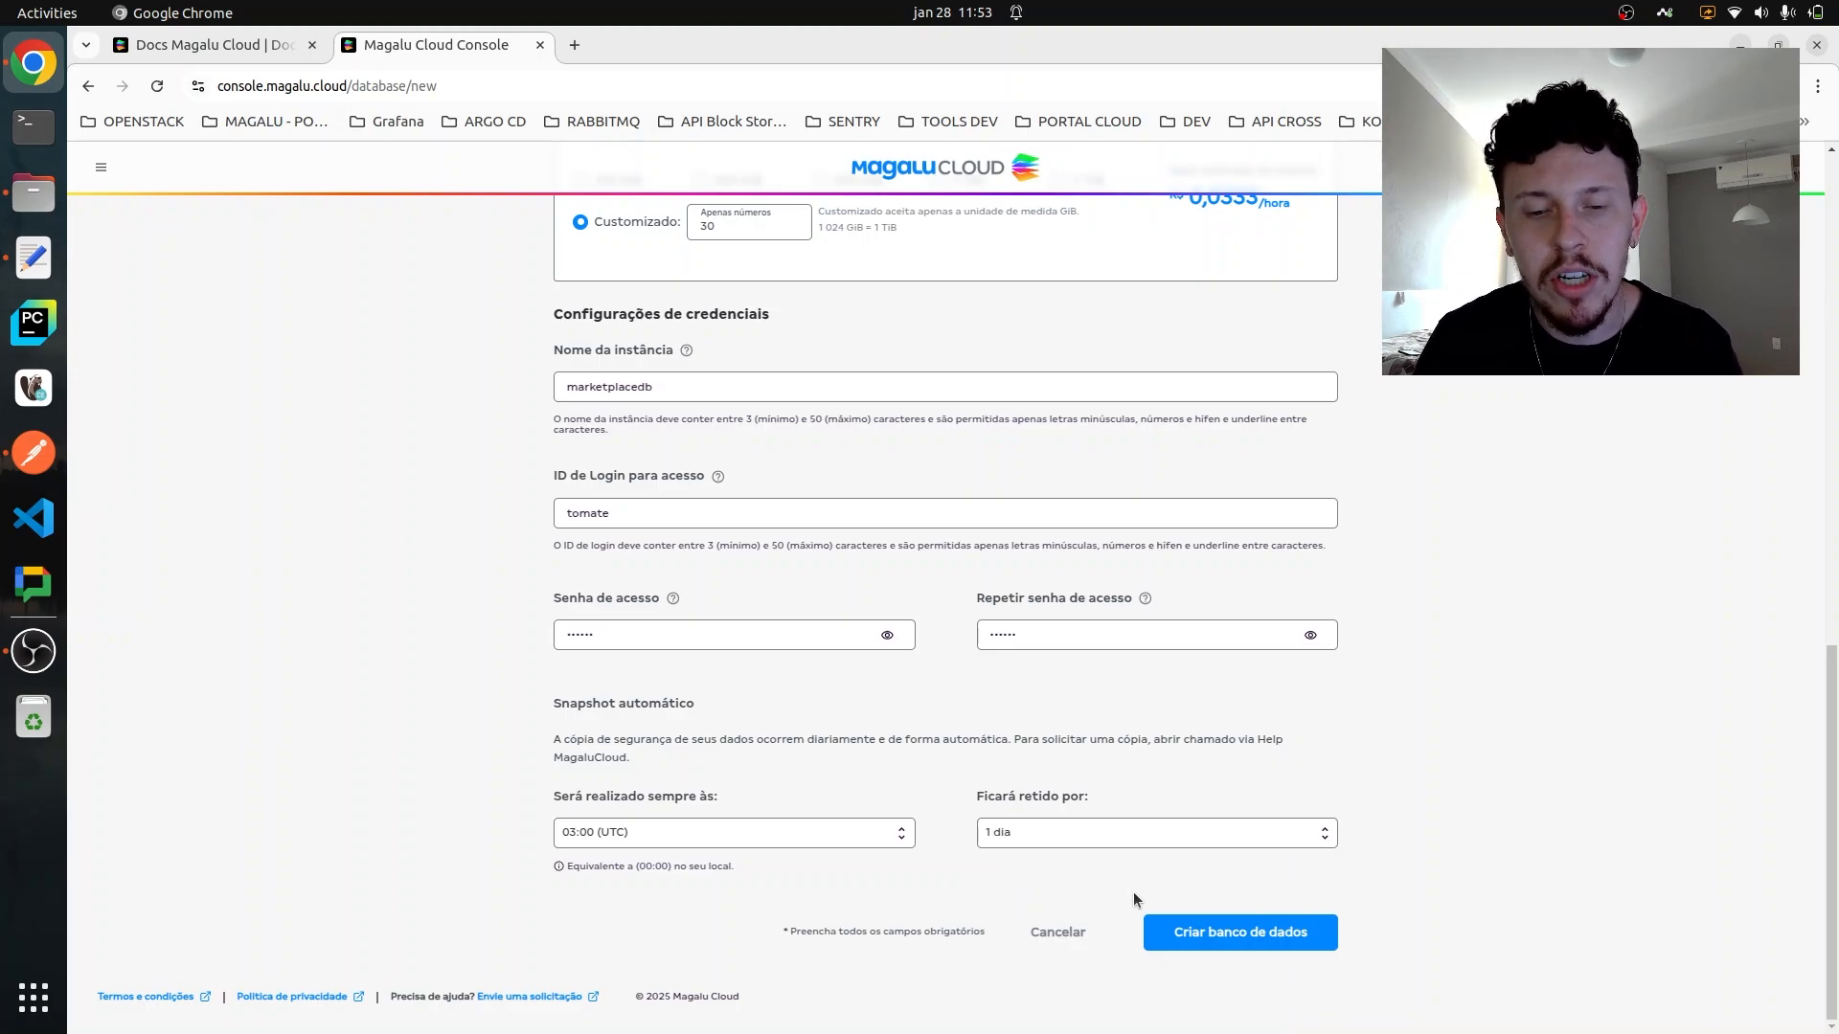
pyautogui.click(1157, 923)
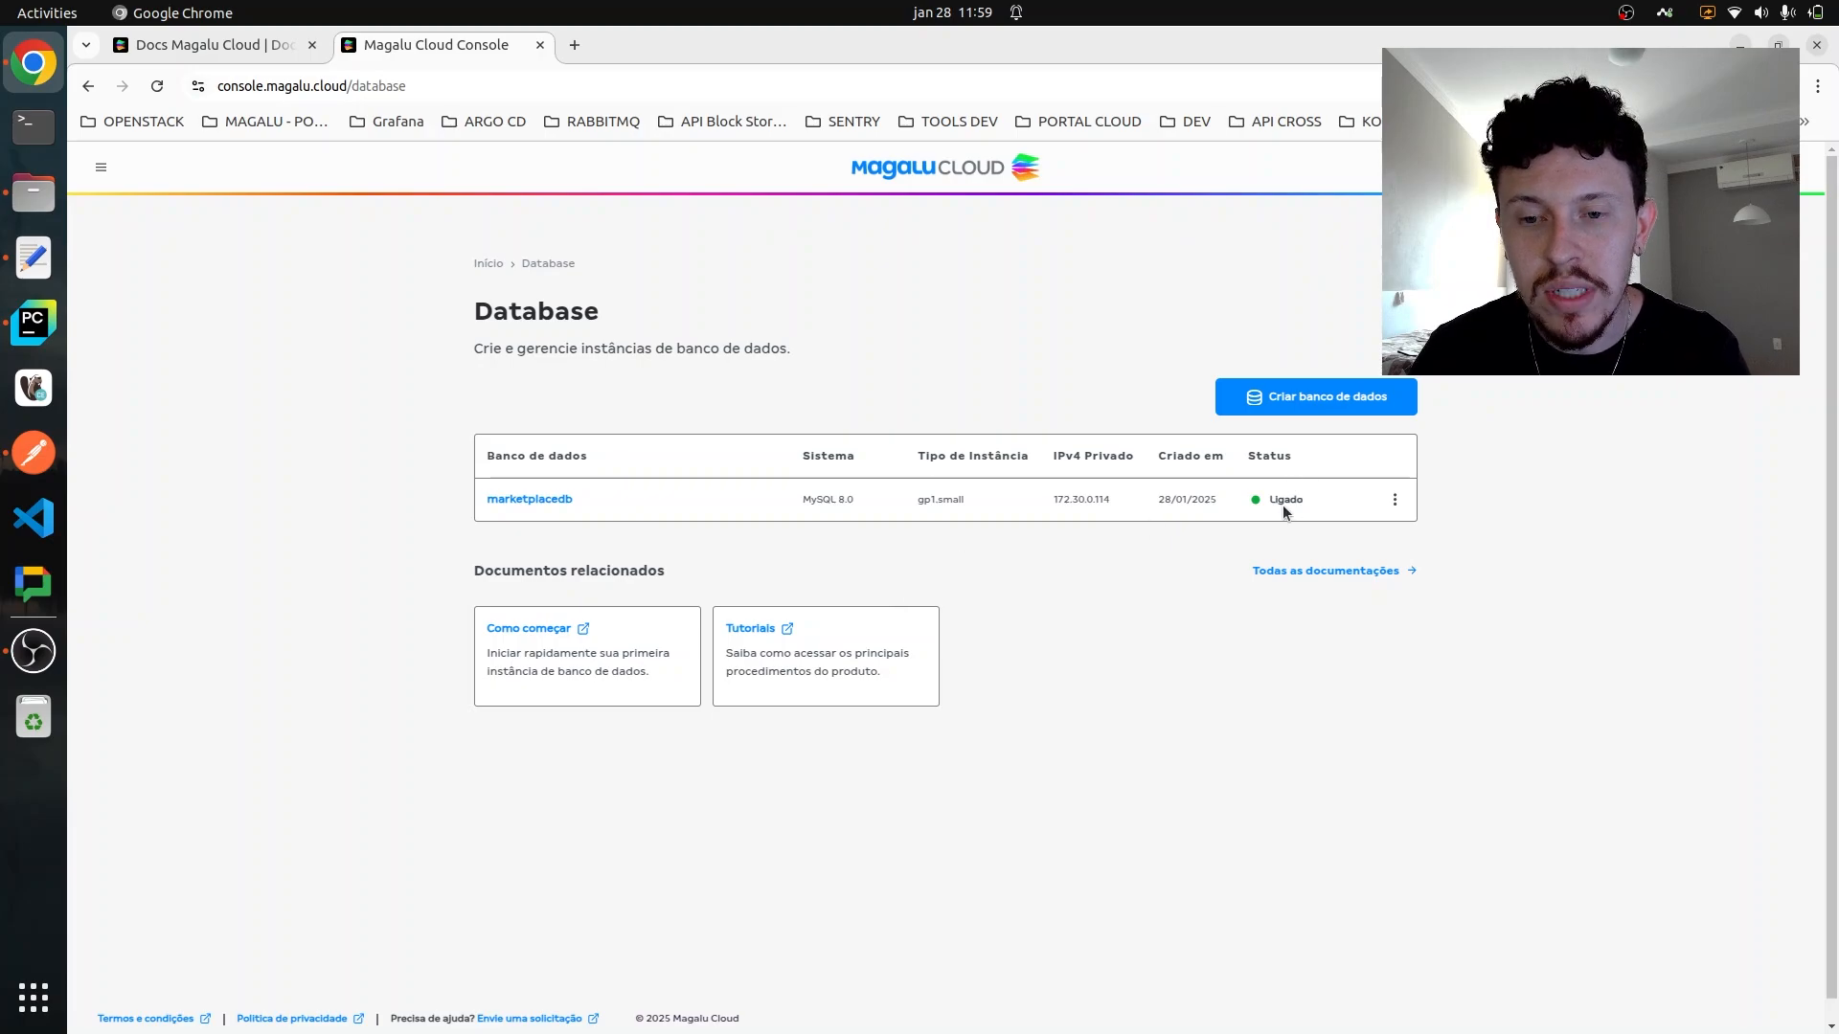
# - Open the details of the marketplacedb database and examine its private IPv4 address and basic information
pyautogui.click(548, 502)
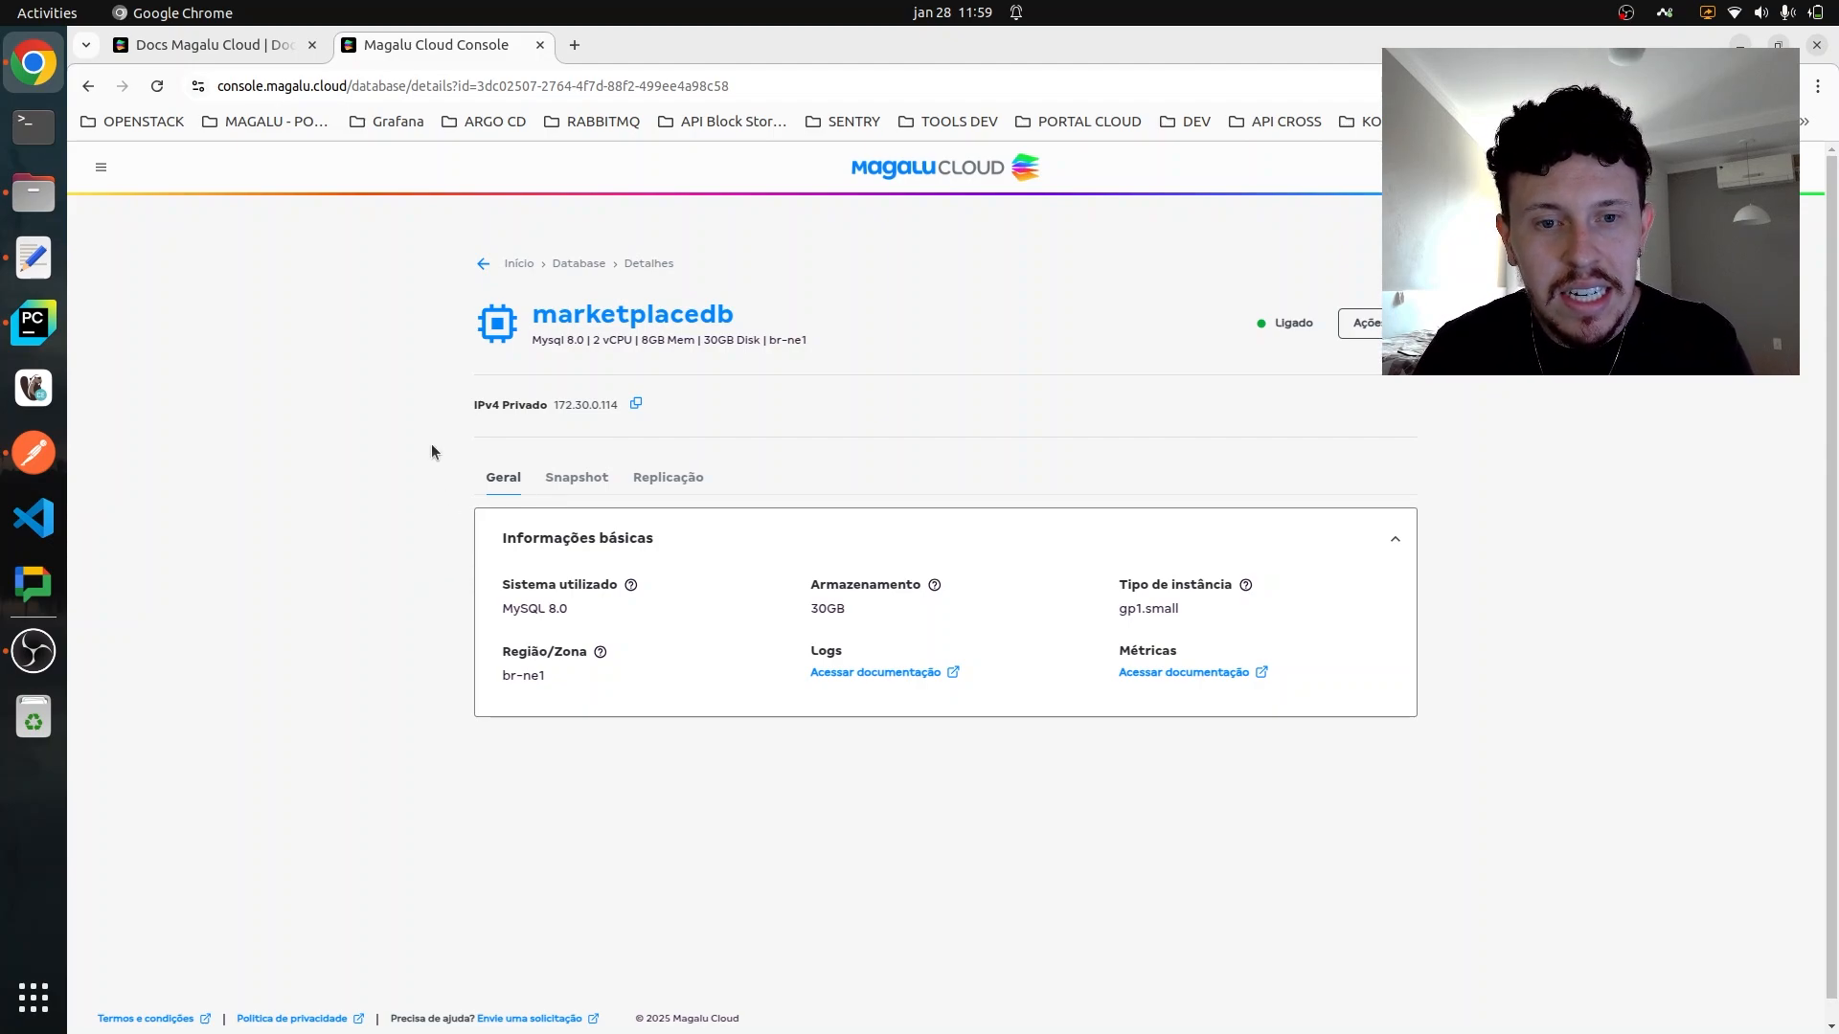
pyautogui.moveTo(468, 410); pyautogui.dragTo(628, 409)
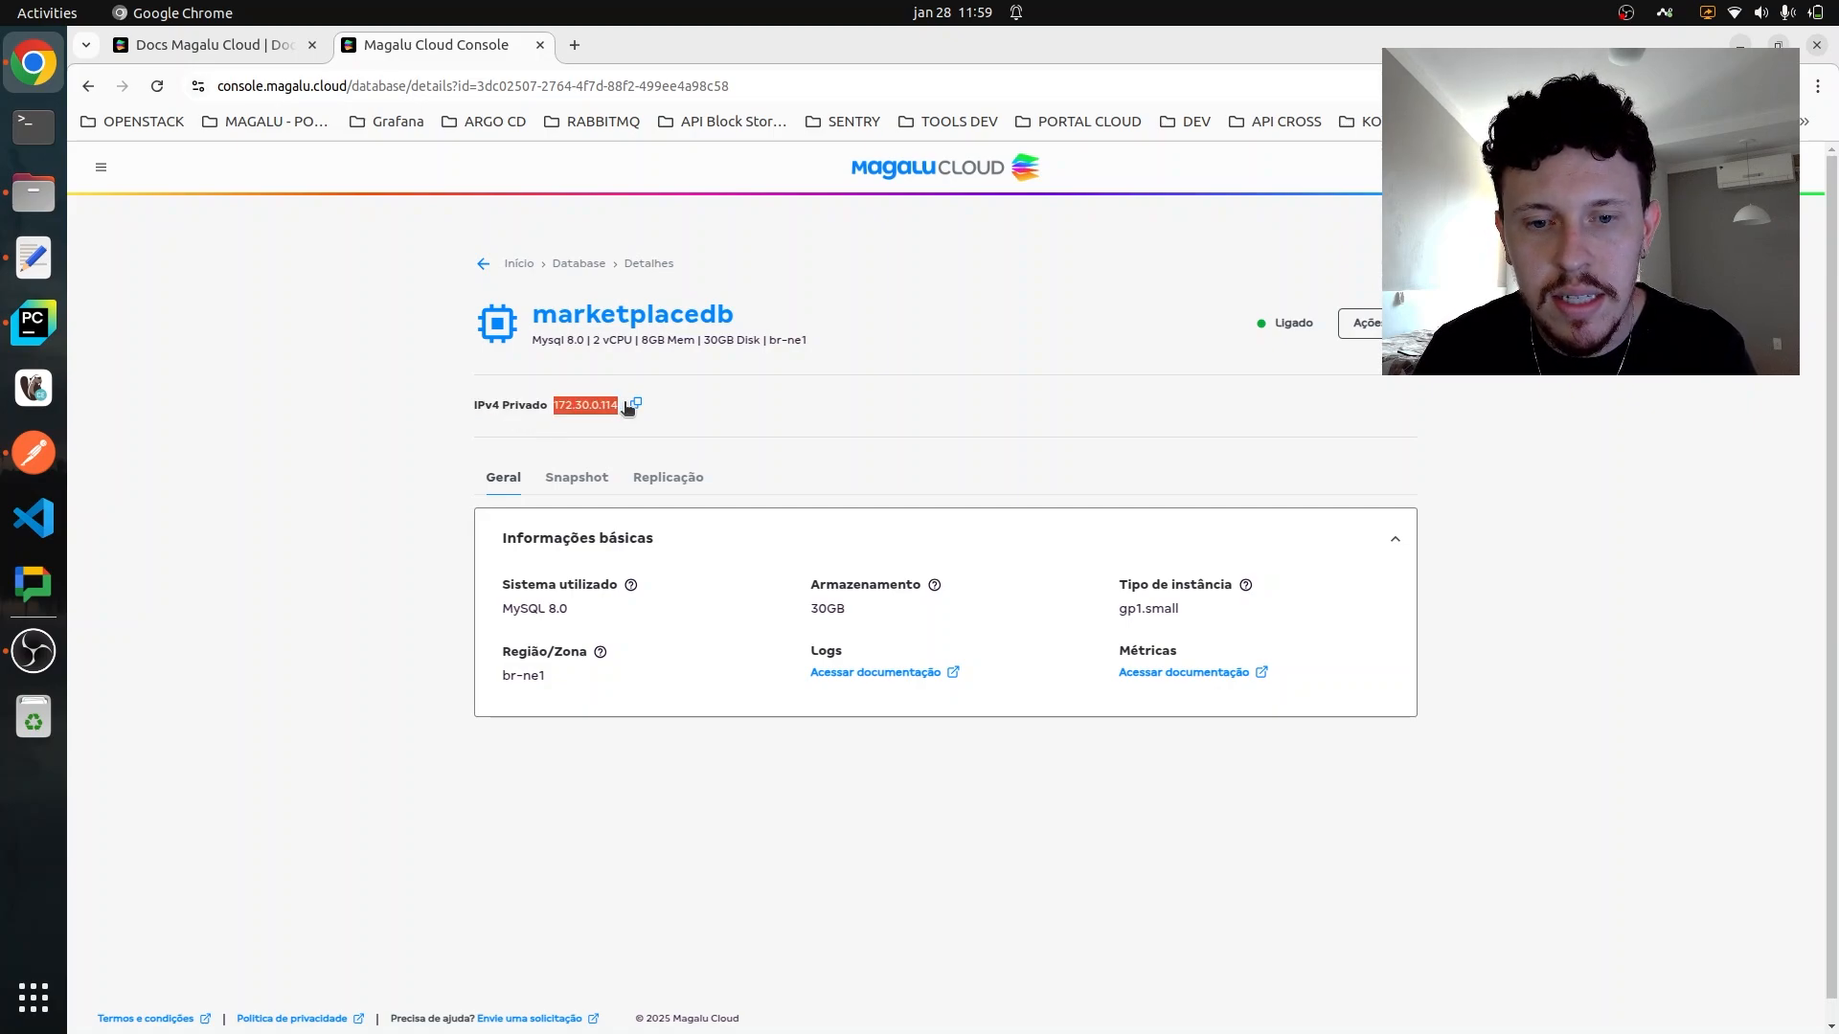
pyautogui.click(744, 440)
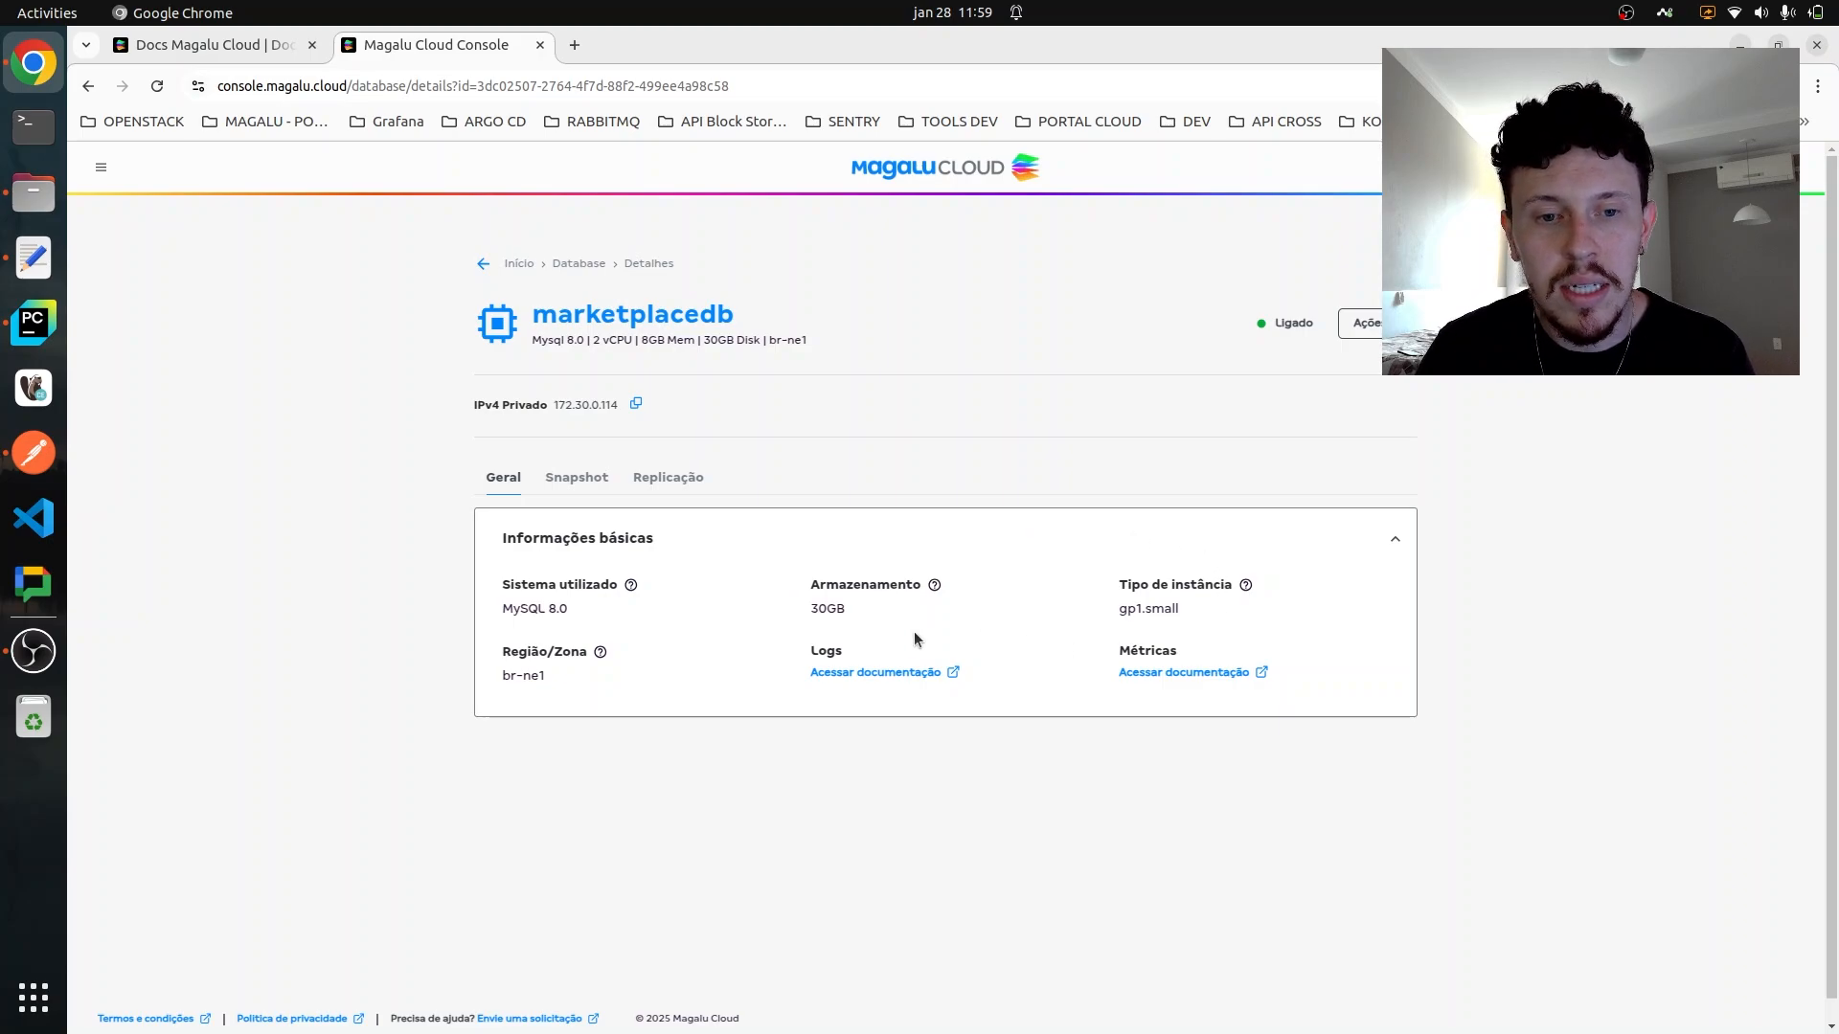
# - Review the database's snapshots with their available actions and its replication section, and return to the general information
pyautogui.click(577, 484)
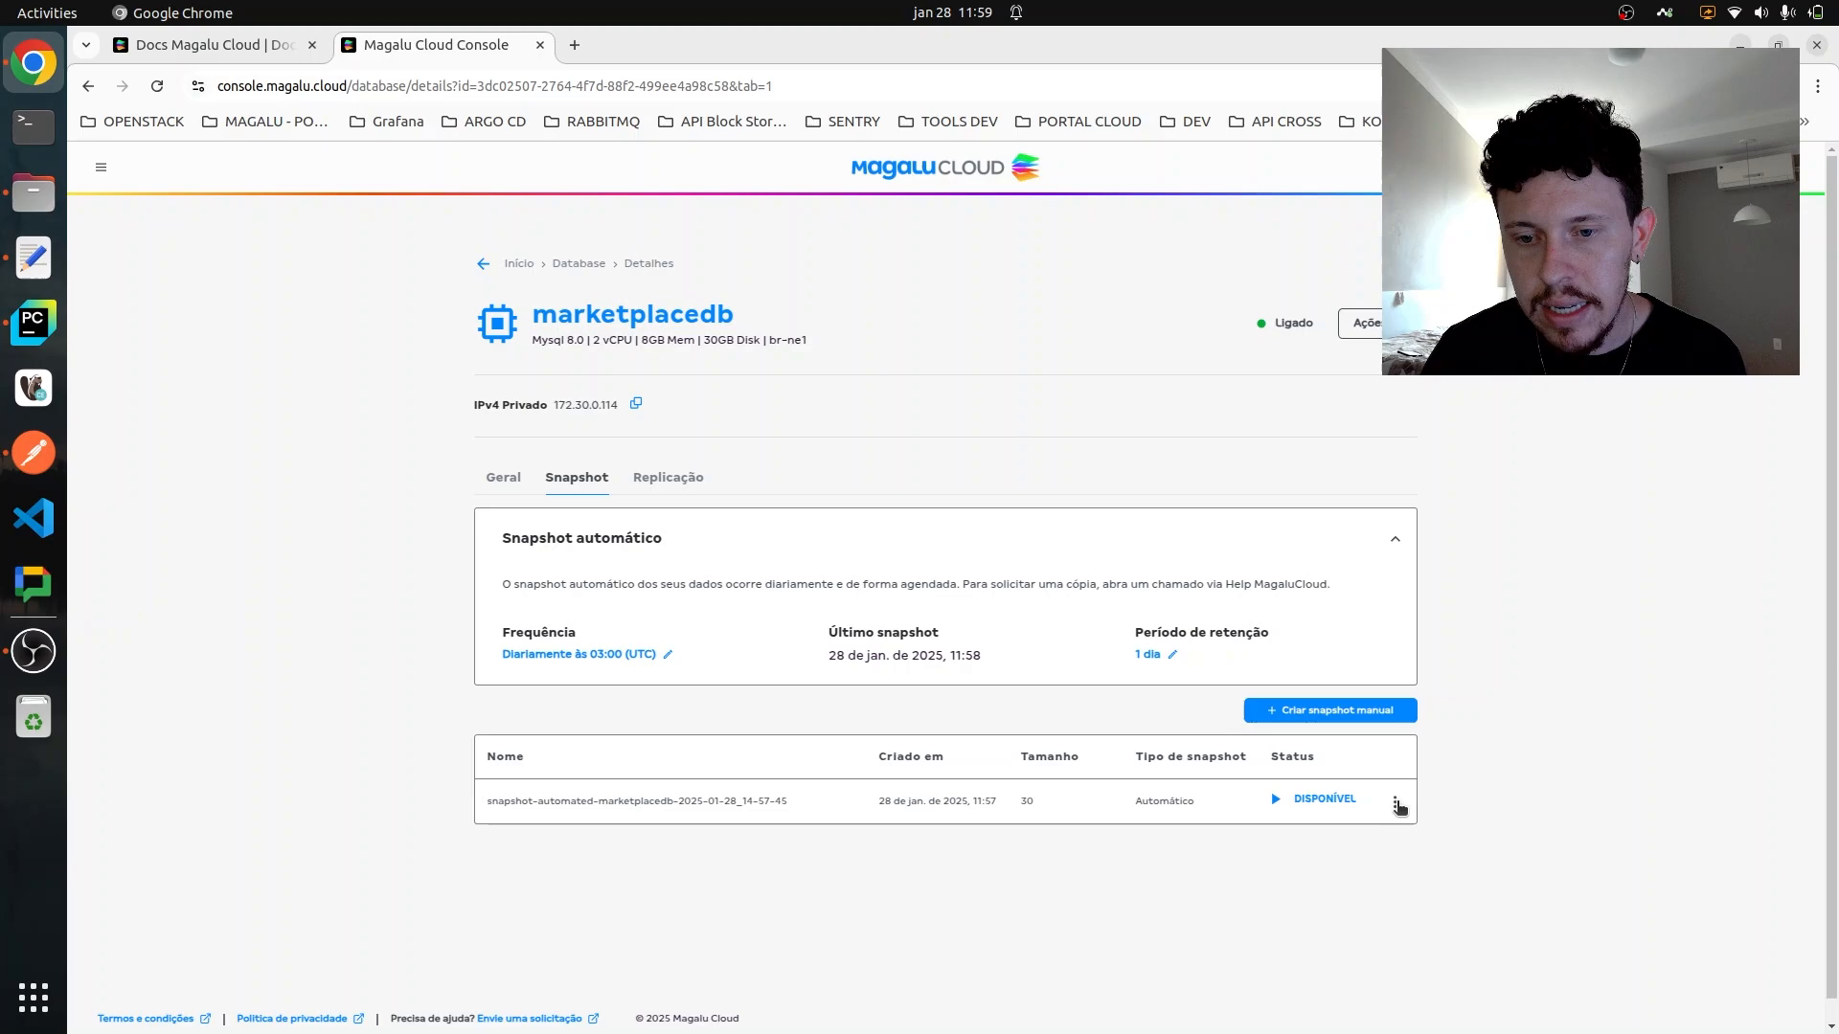
pyautogui.click(1395, 802)
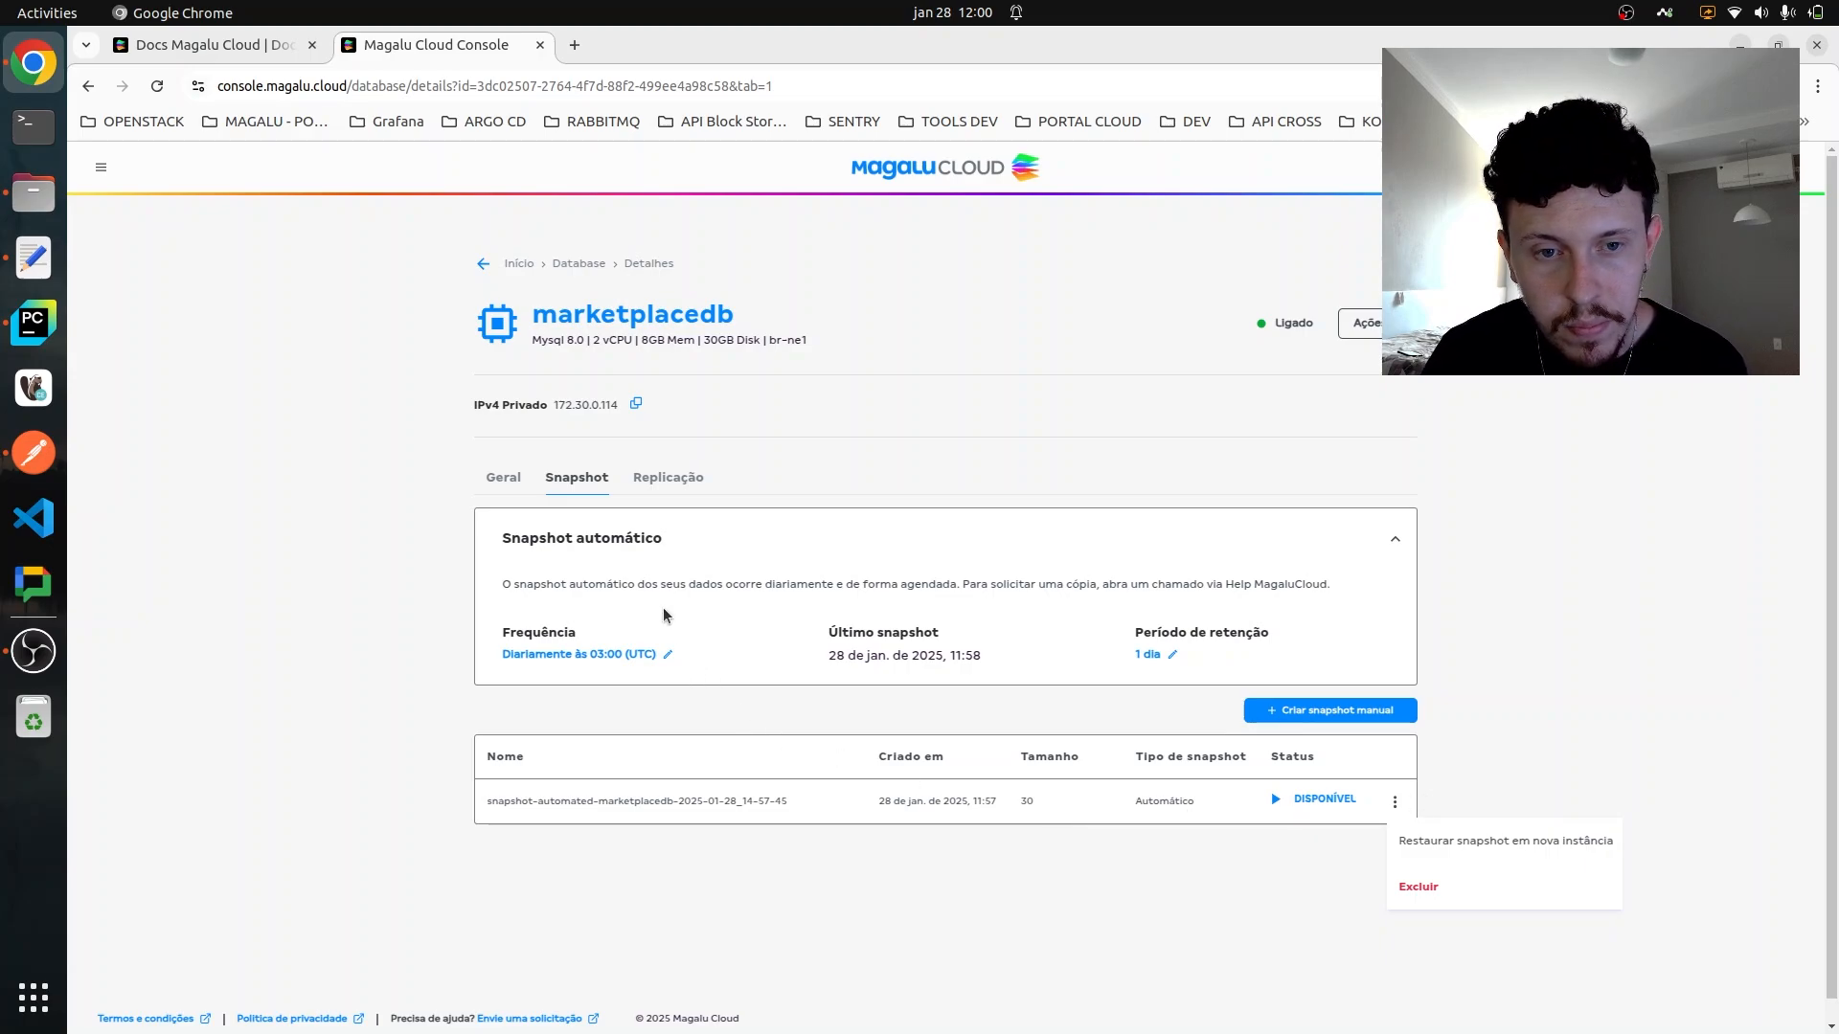
pyautogui.click(670, 482)
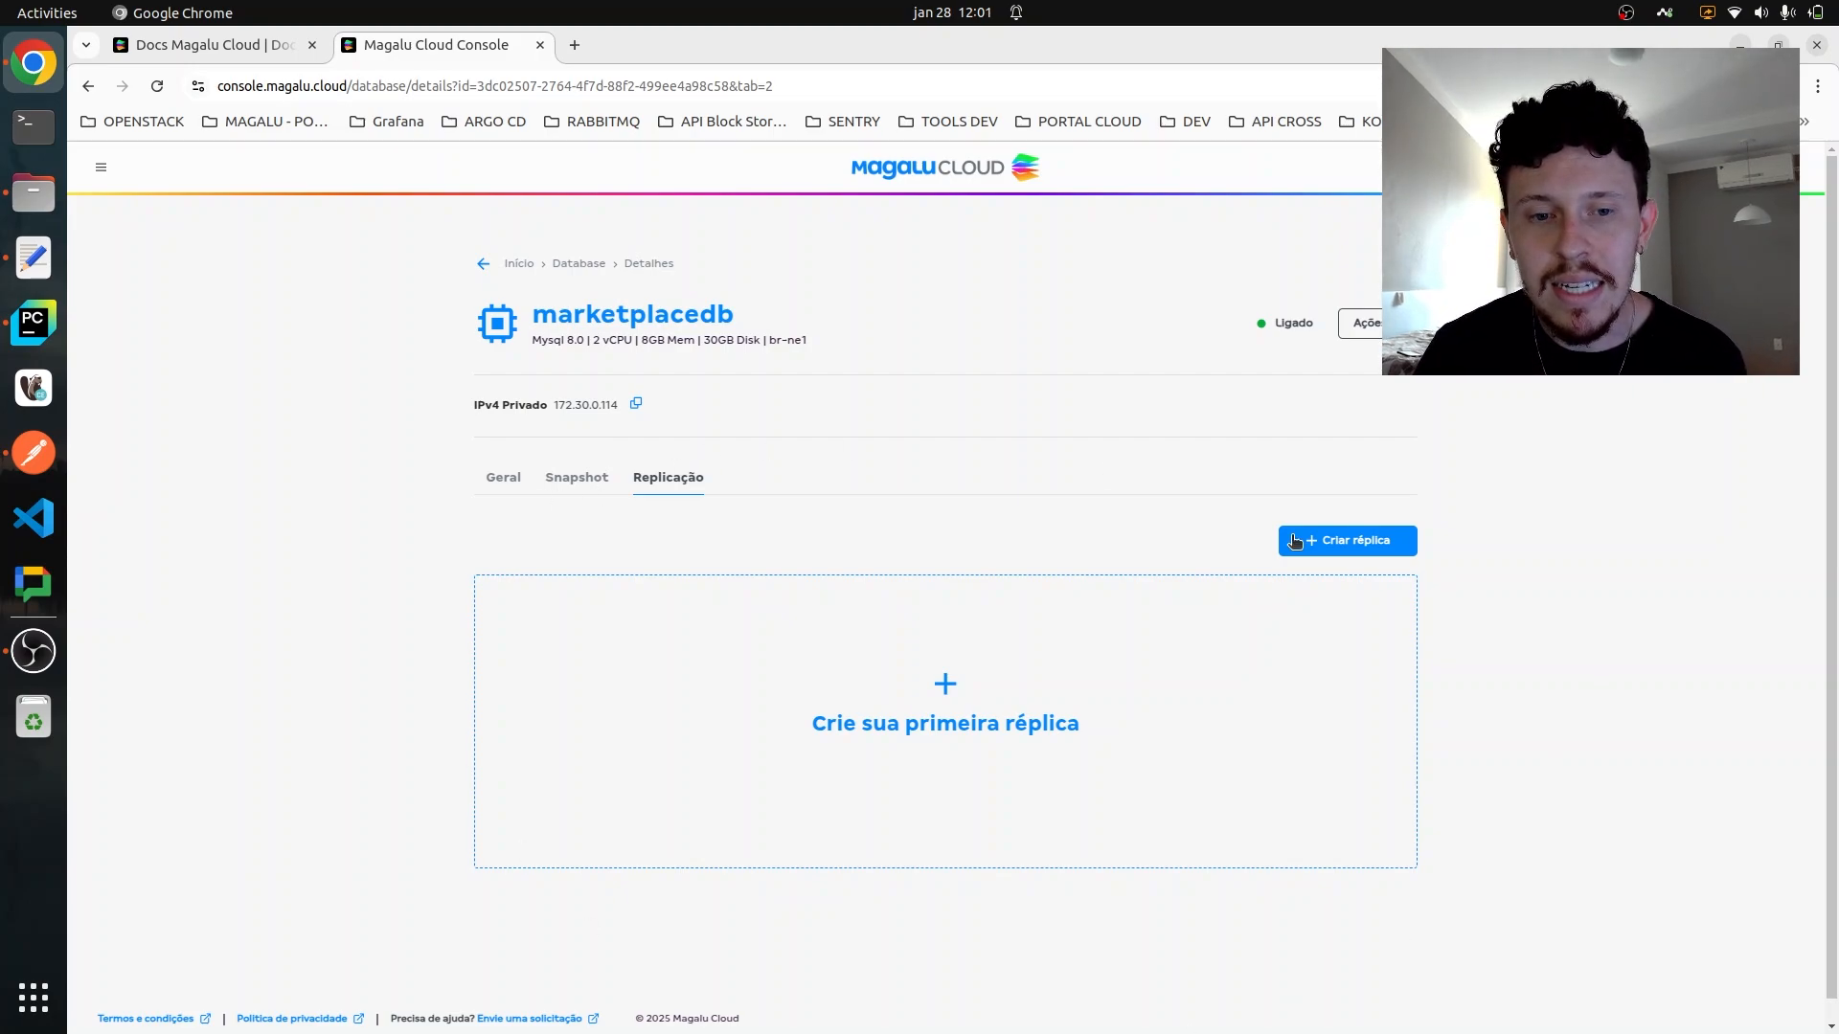
pyautogui.click(483, 478)
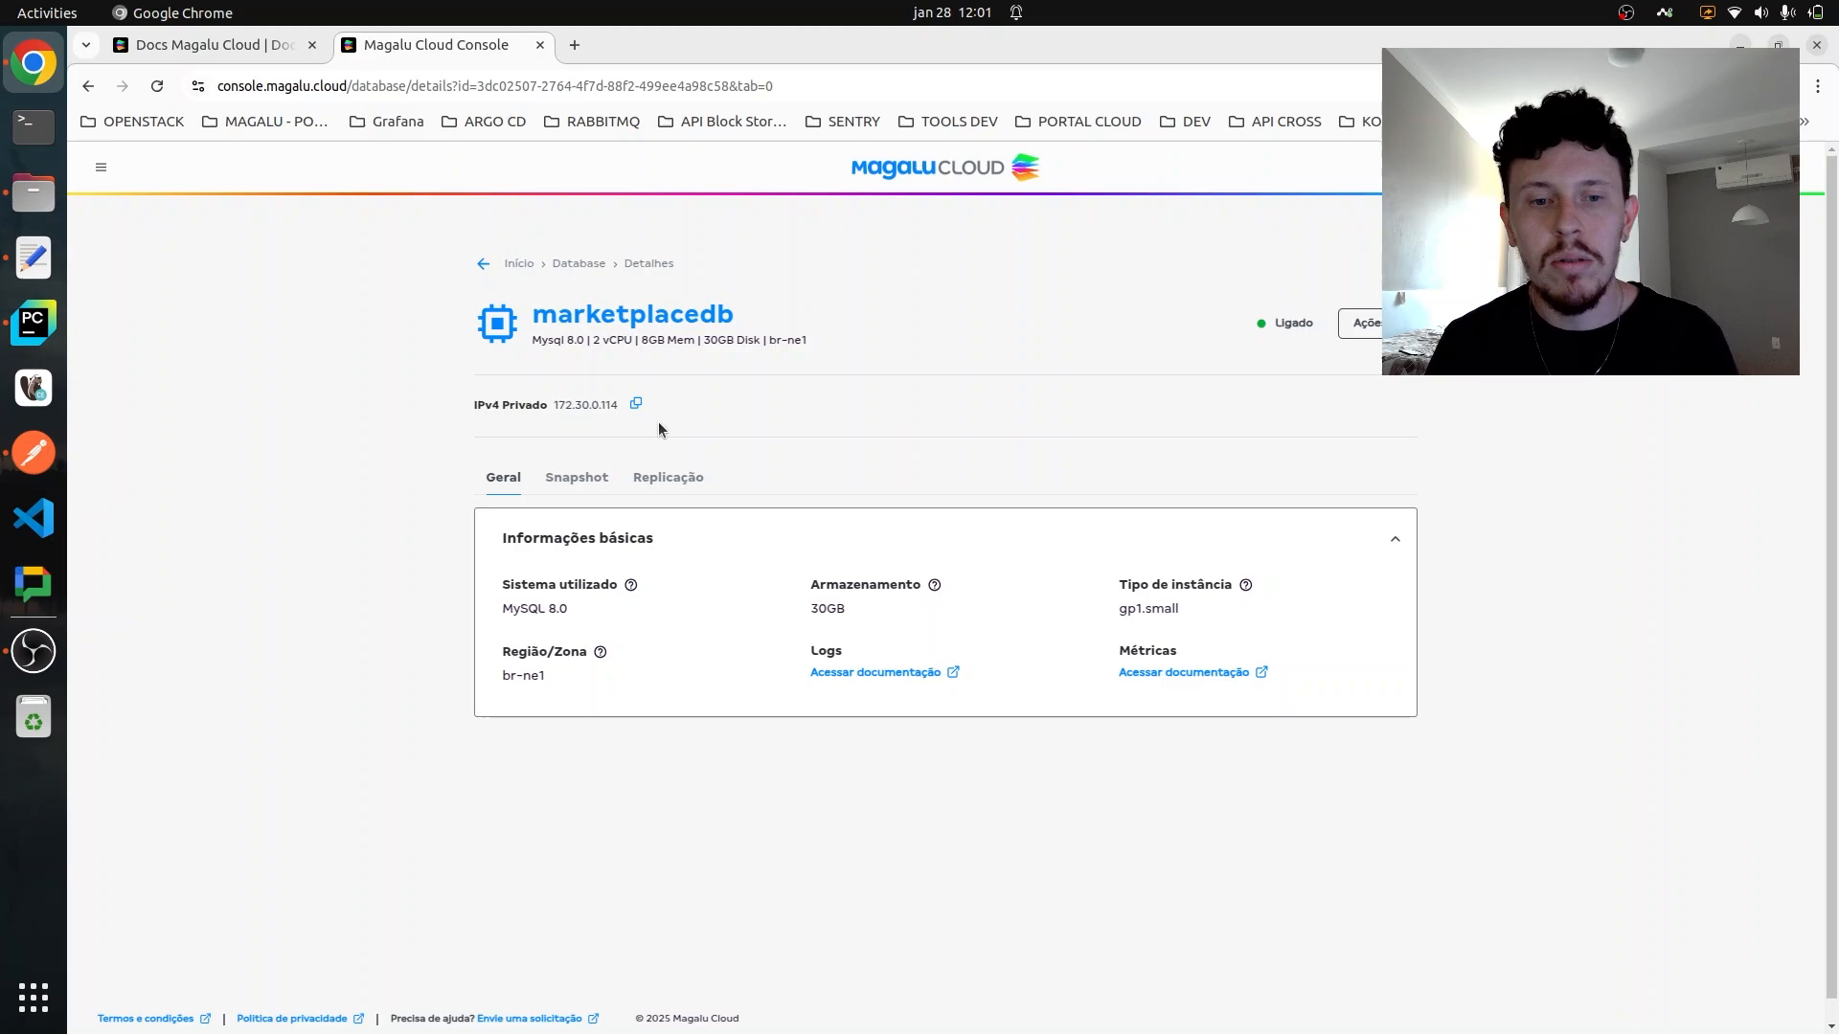
# - Go to Virtual Machines and start creating an instance with the Ubuntu 24.04 LTS image
pyautogui.click(95, 164)
pyautogui.click(203, 251)
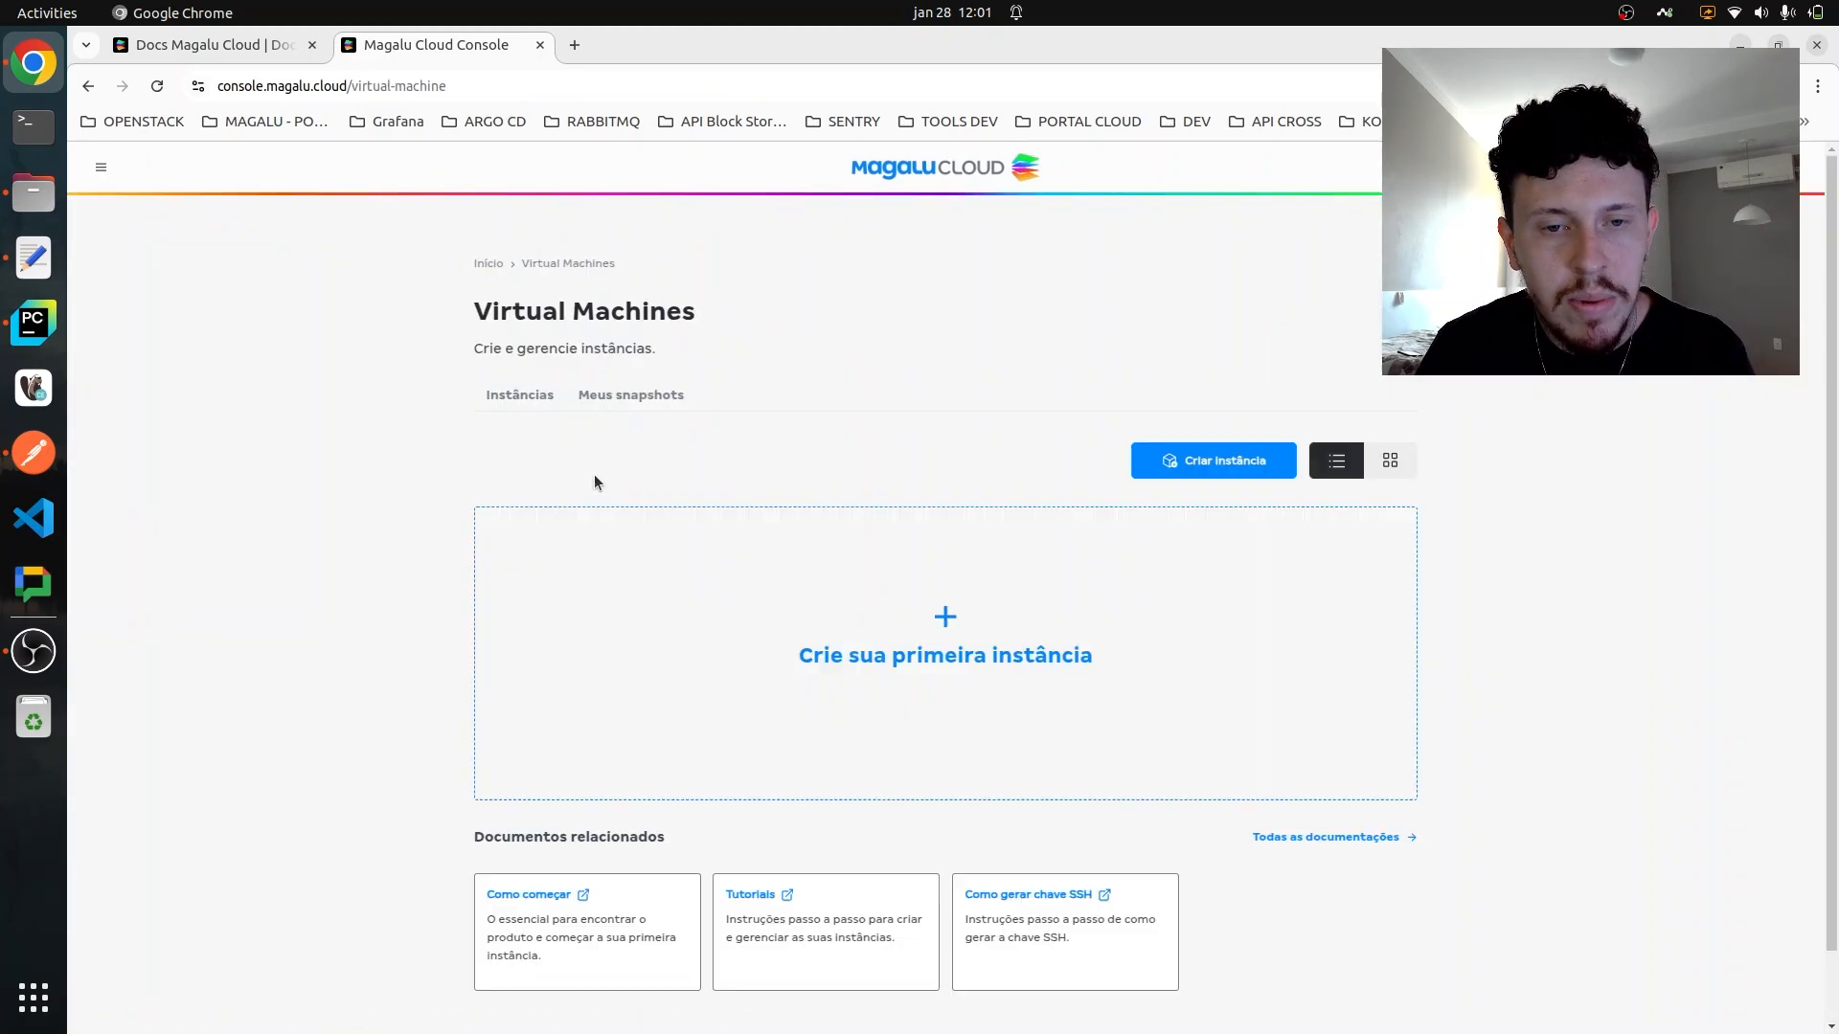
pyautogui.click(1225, 461)
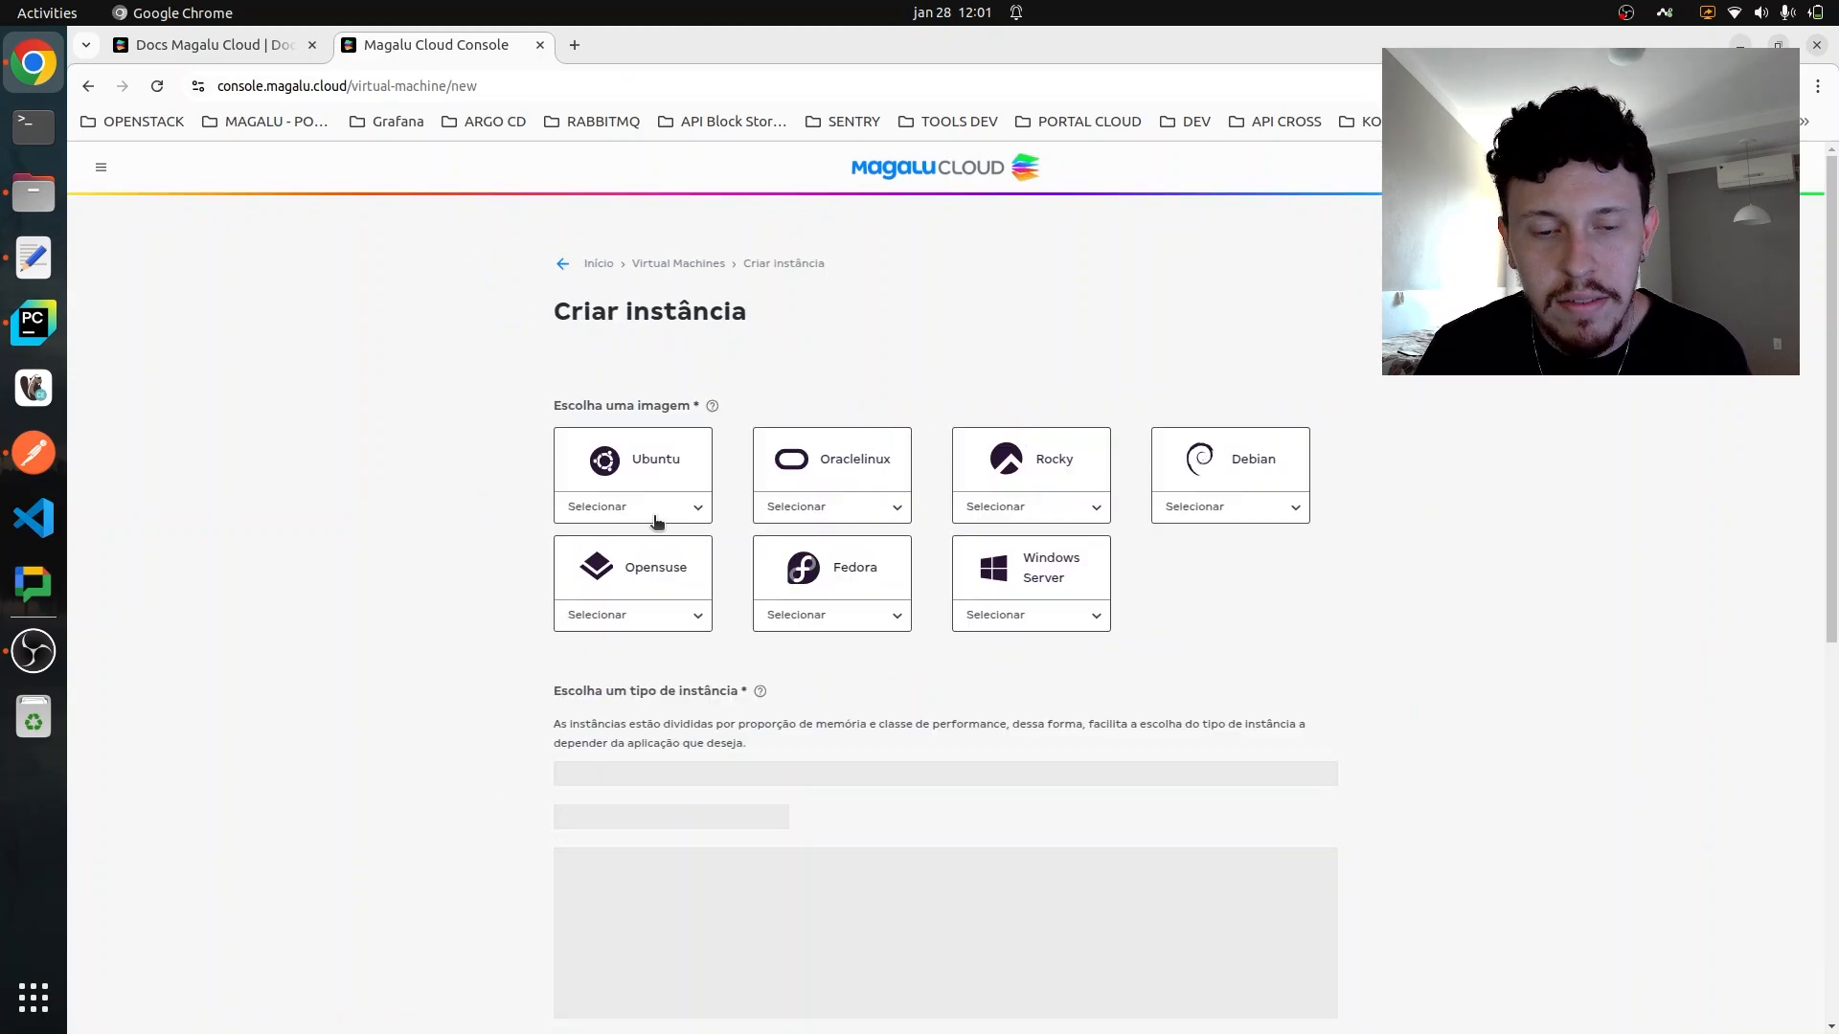
pyautogui.click(658, 520)
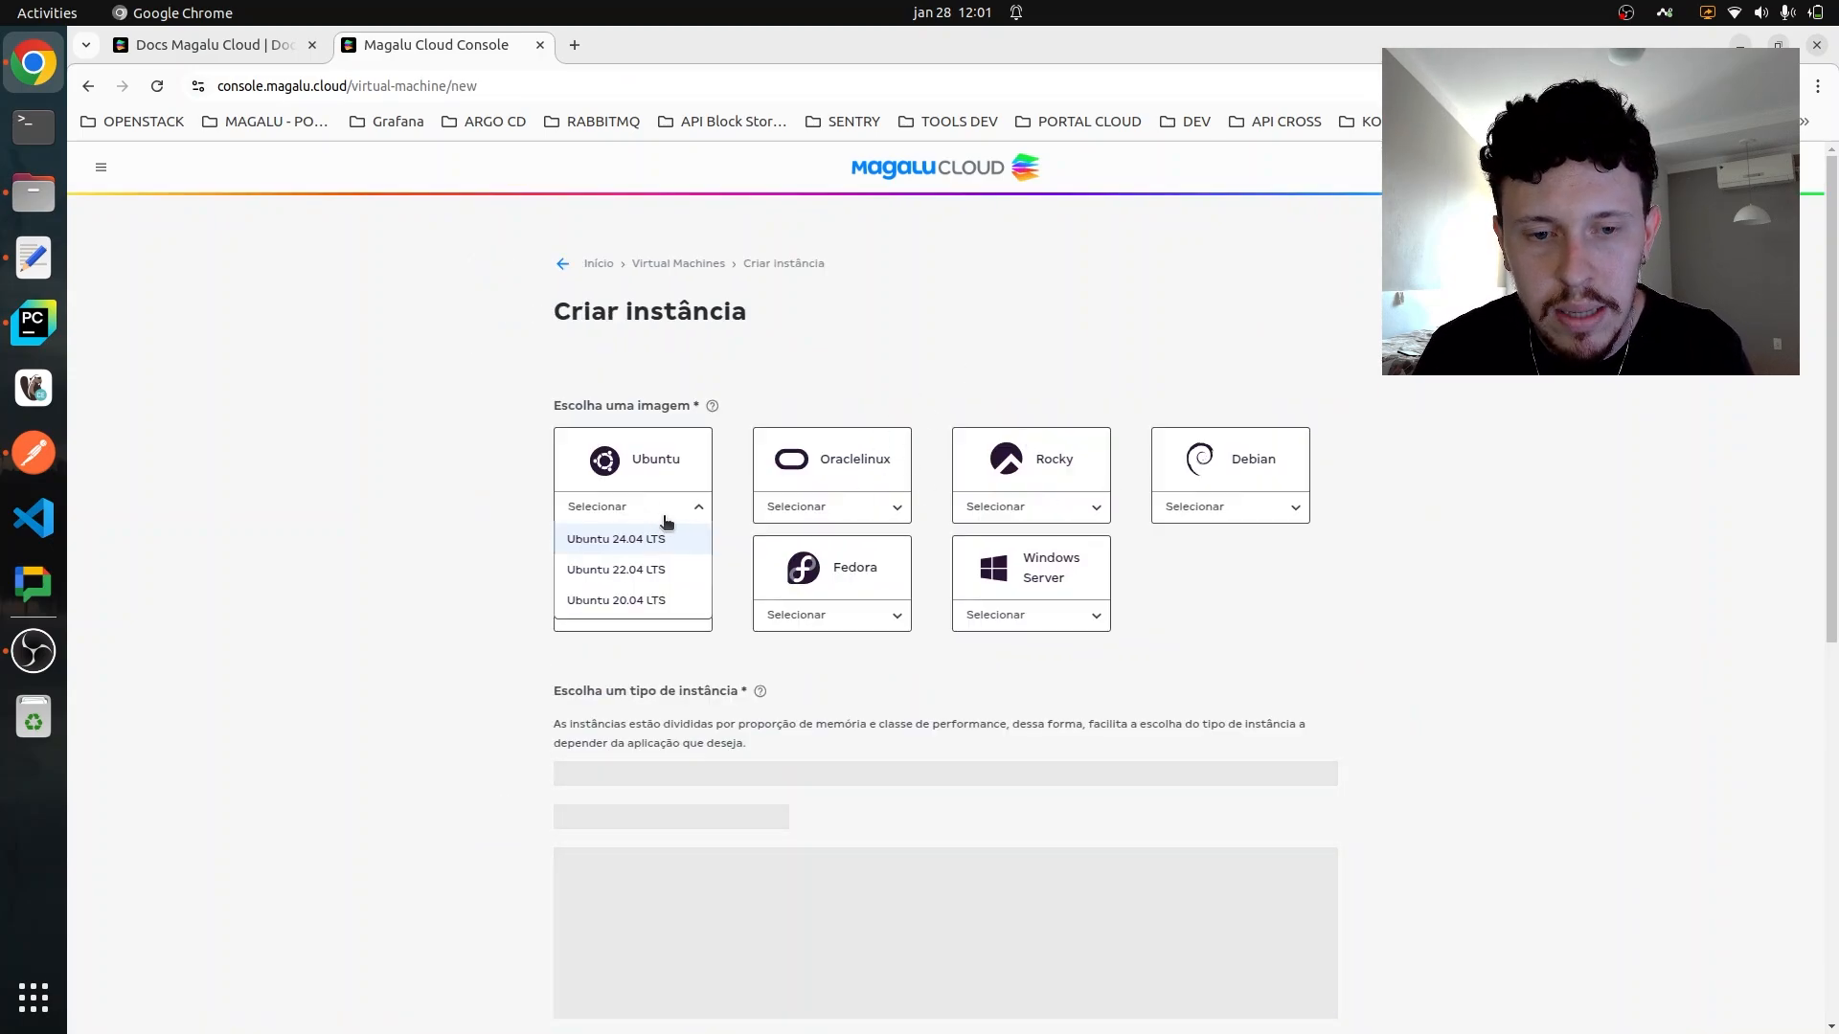
pyautogui.click(653, 539)
# - Choose the BV2-2-10 Low Memory type with 2 vCPU and 2 GB RAM for the instance
pyautogui.scroll(-1, 1187, 587)
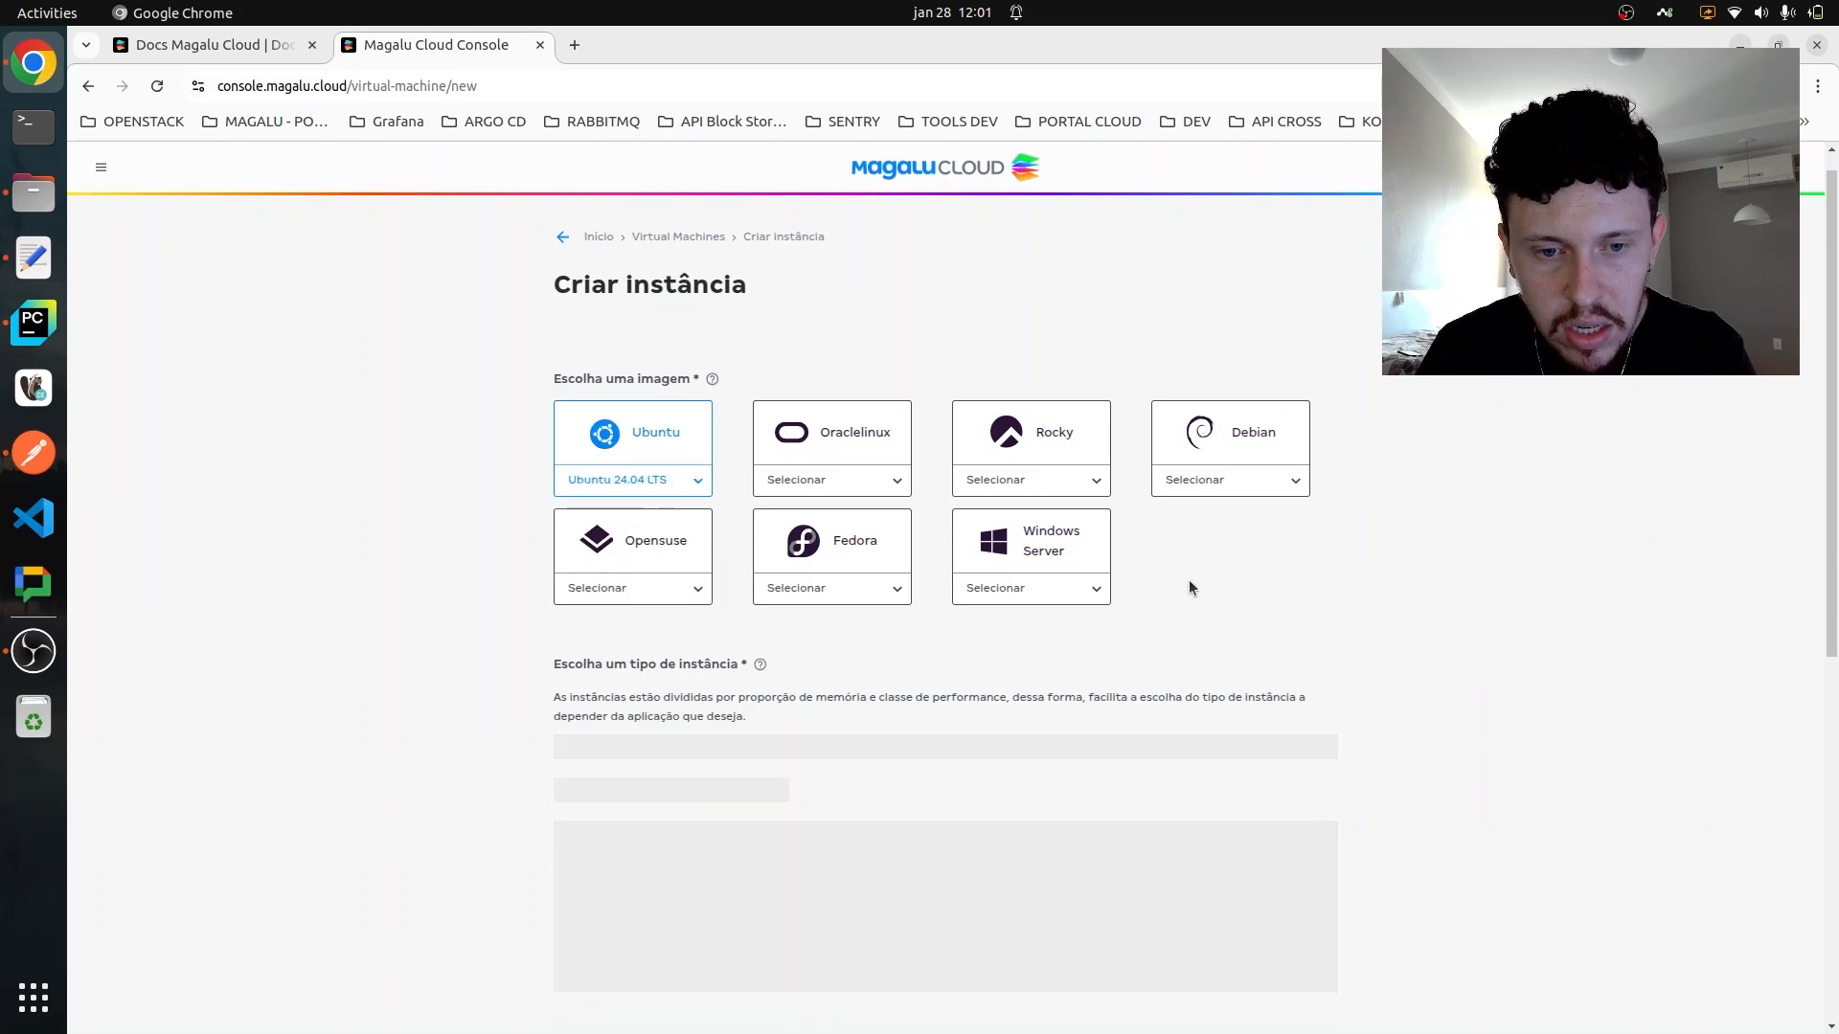
pyautogui.scroll(-5, 1239, 571)
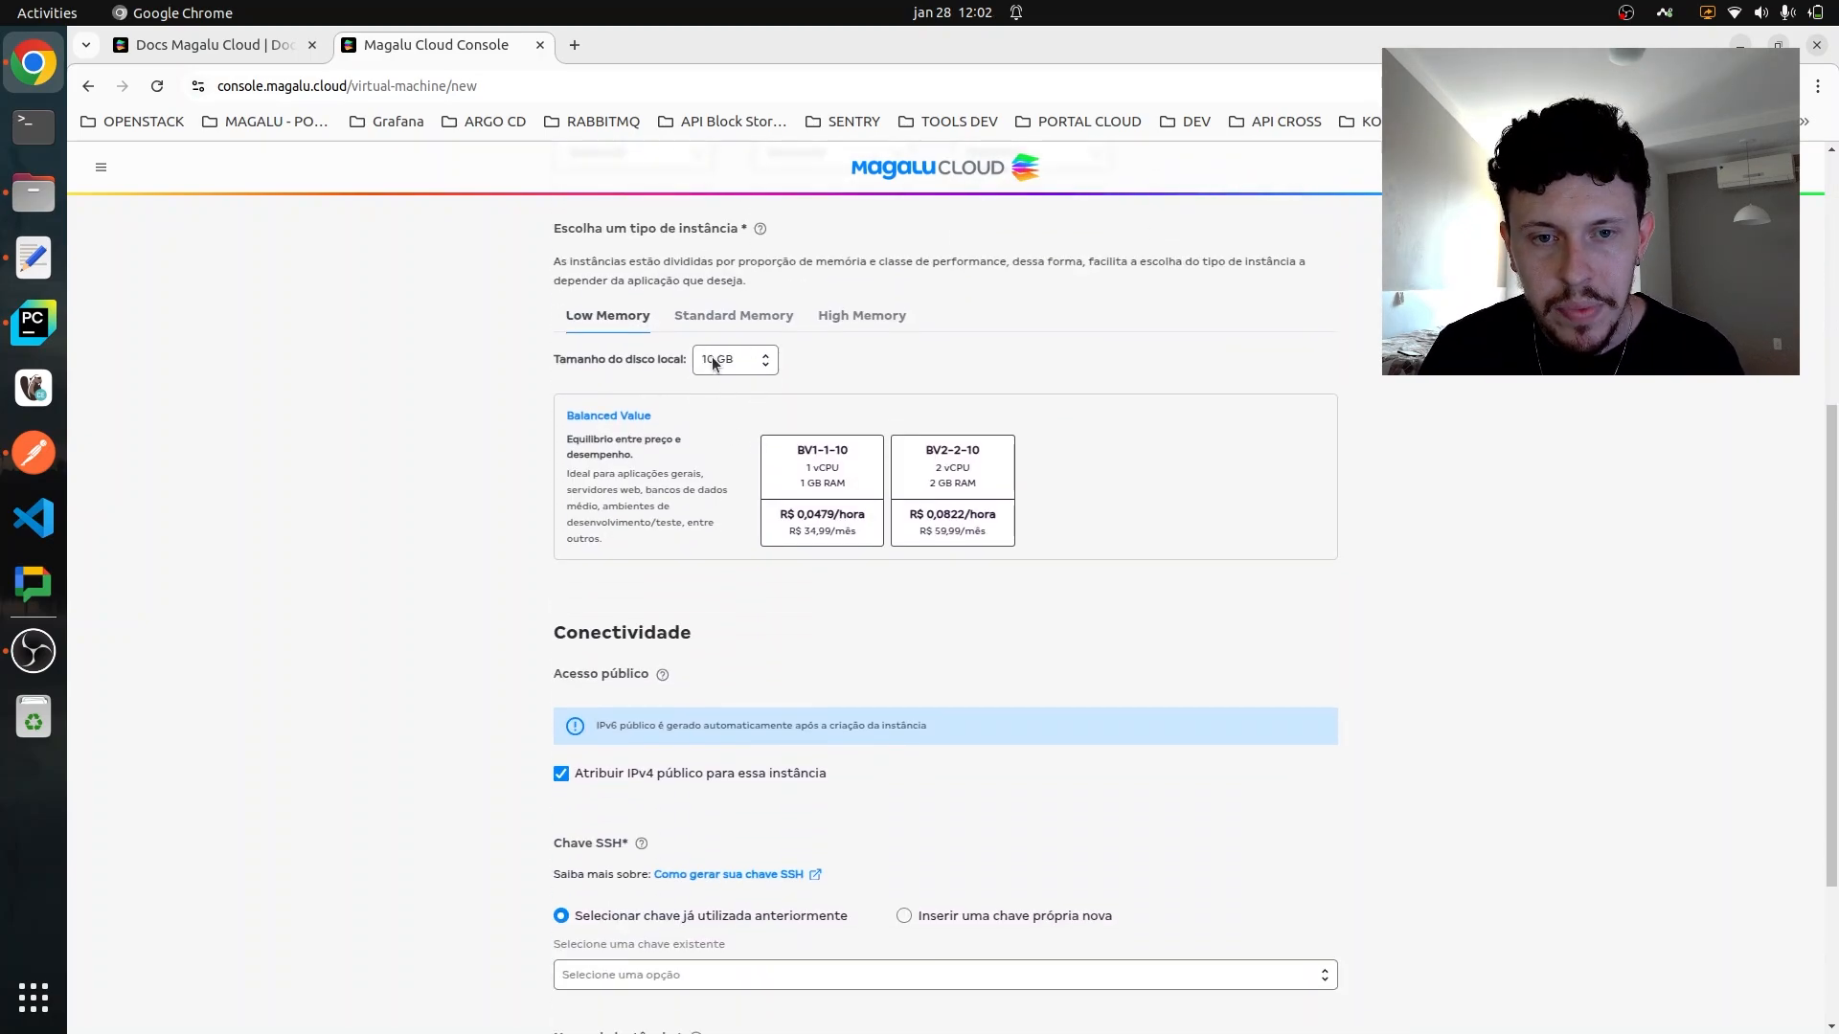
pyautogui.click(951, 486)
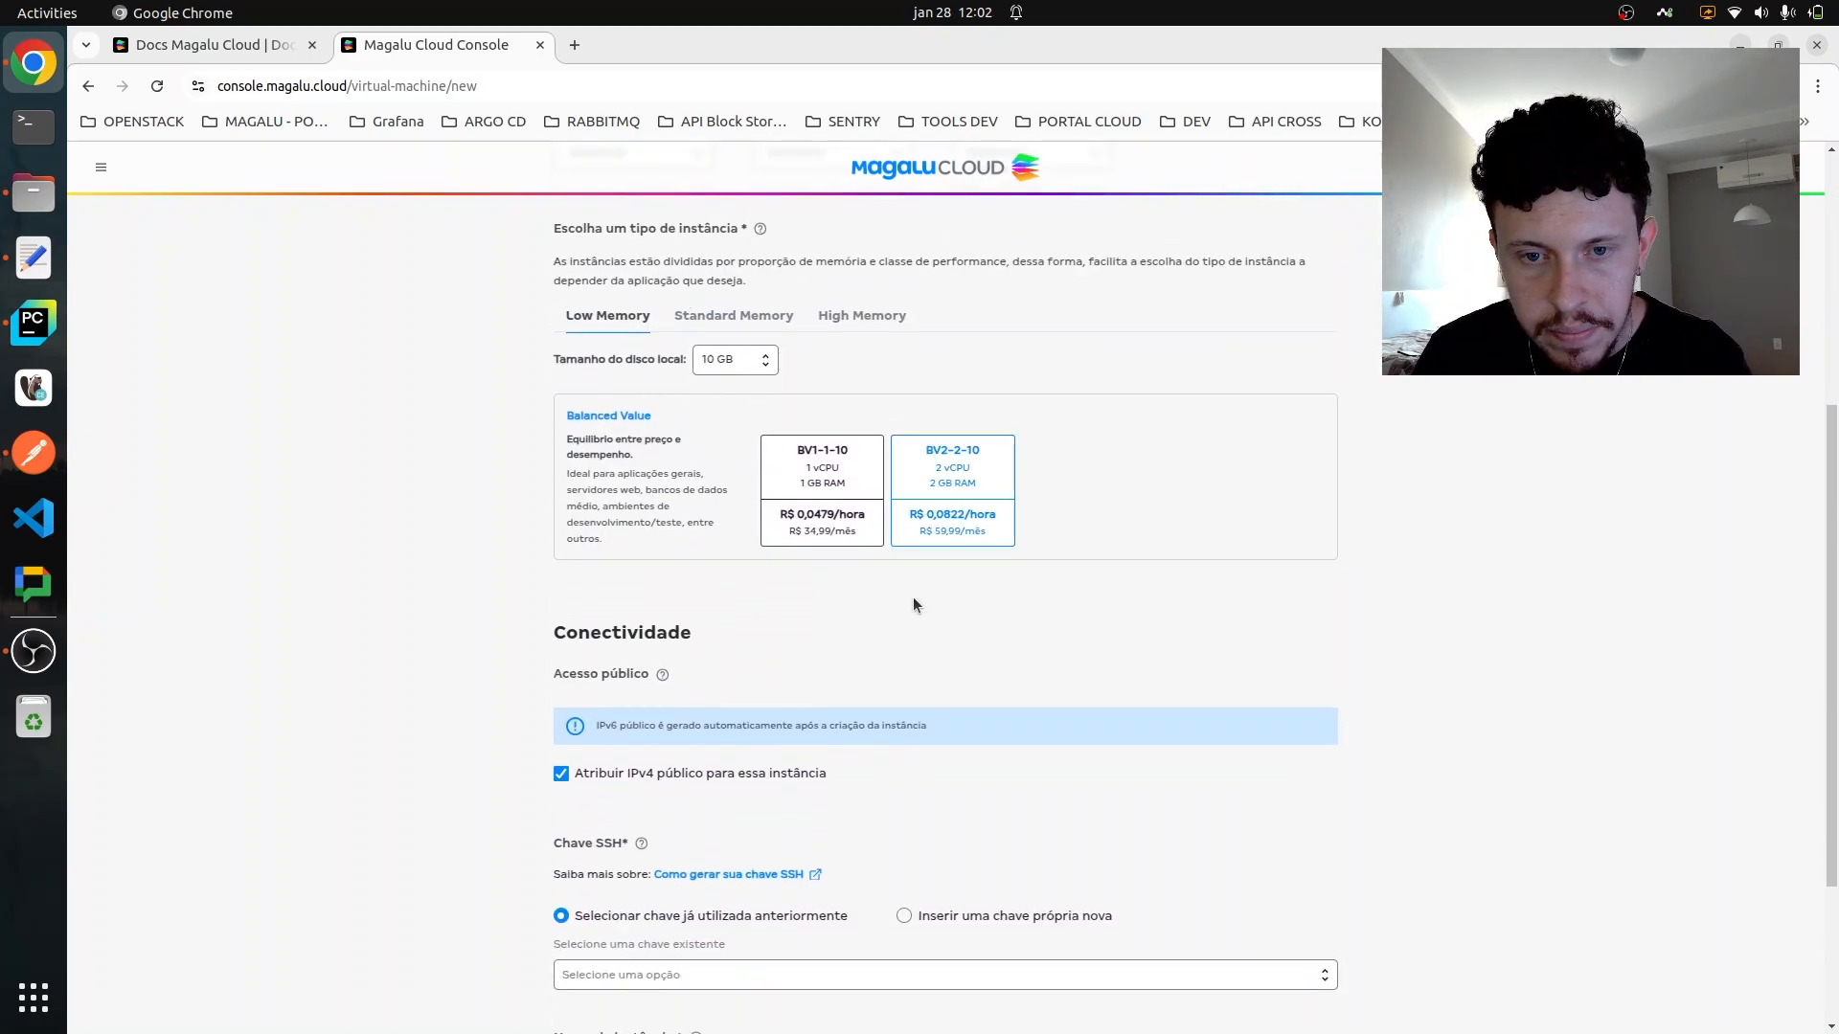
# - Select the existing SSH key tomate-ssh for the new instance, keeping the public IPv4 option enabled
pyautogui.scroll(-1, 761, 598)
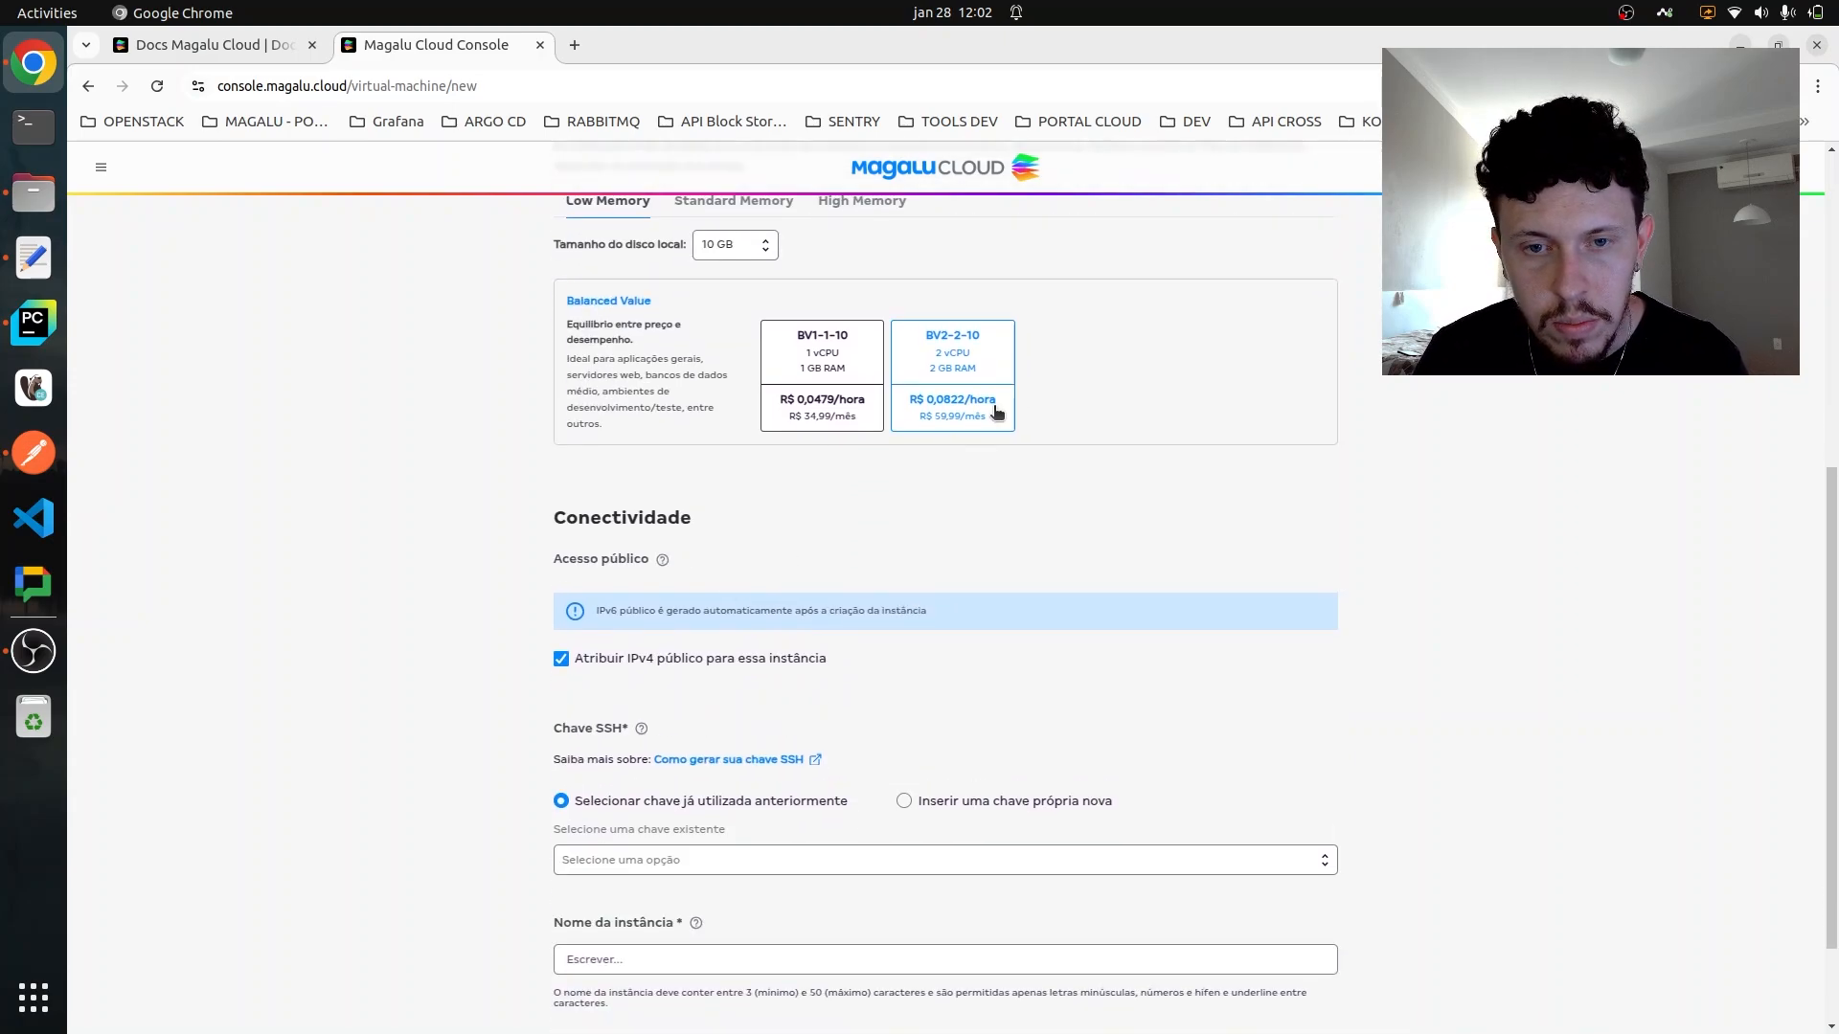
pyautogui.scroll(-2, 992, 409)
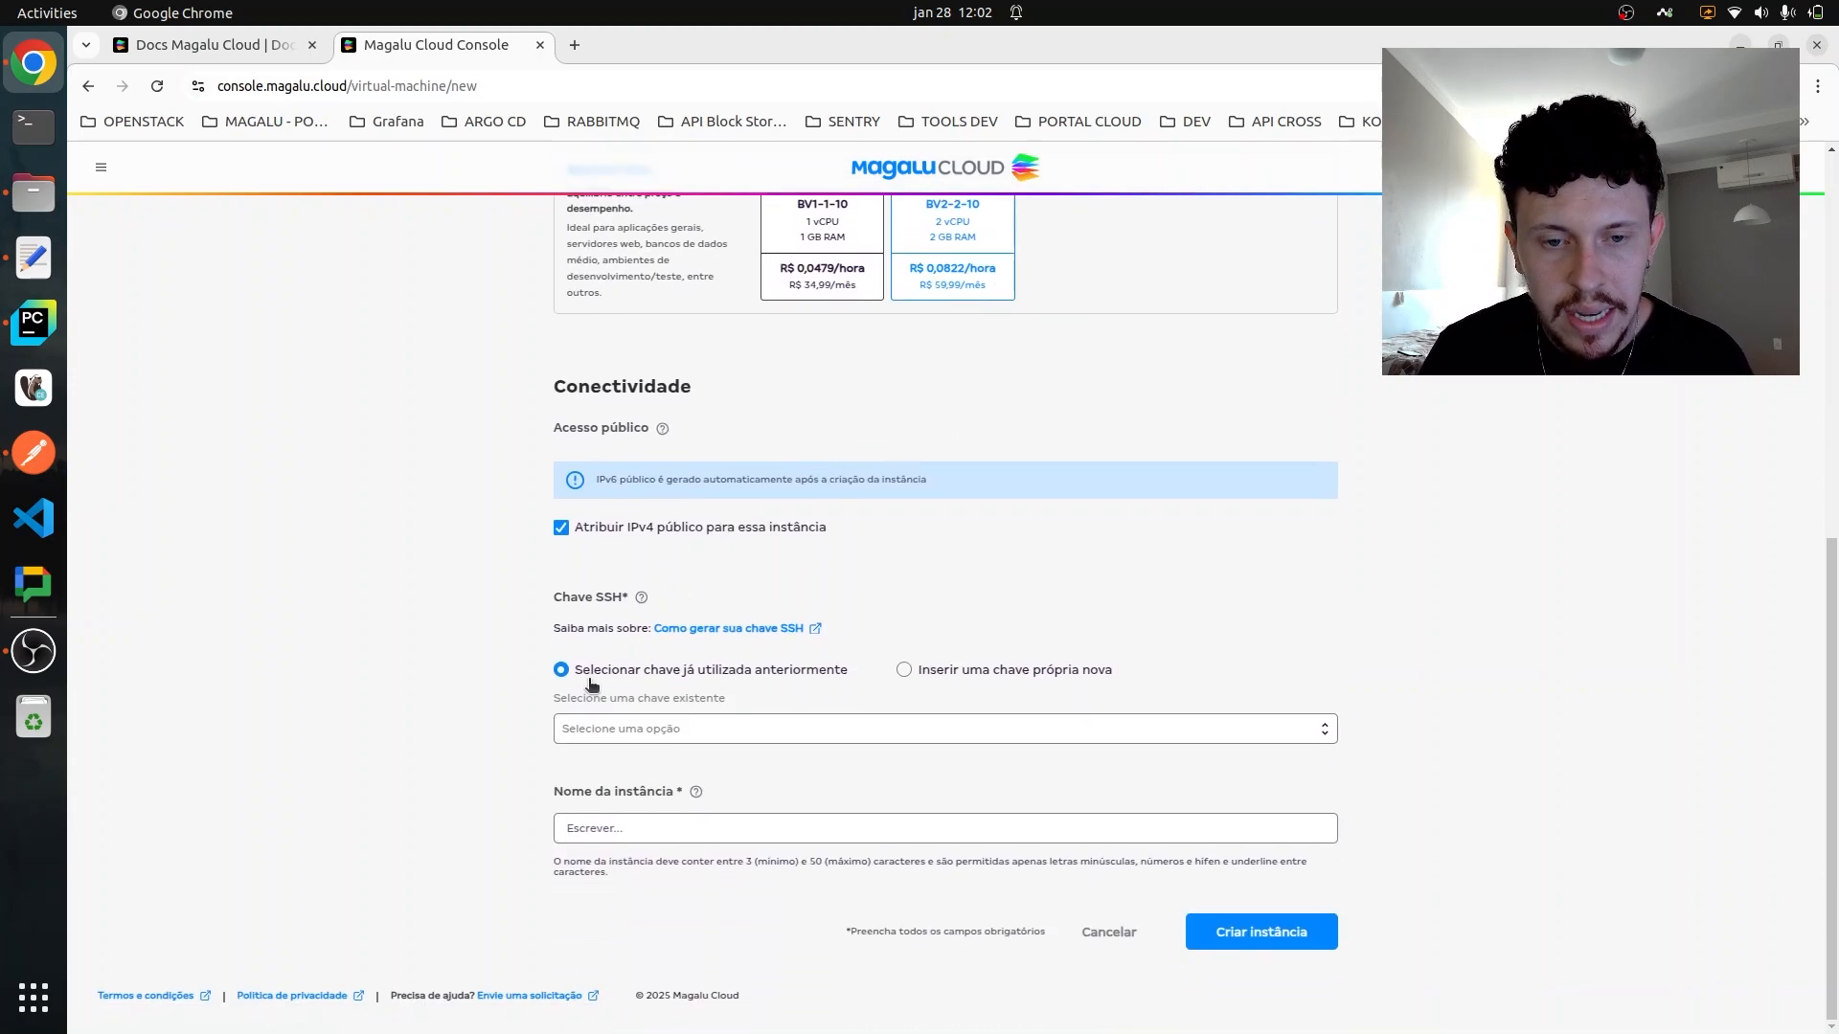
pyautogui.click(647, 727)
pyautogui.click(654, 791)
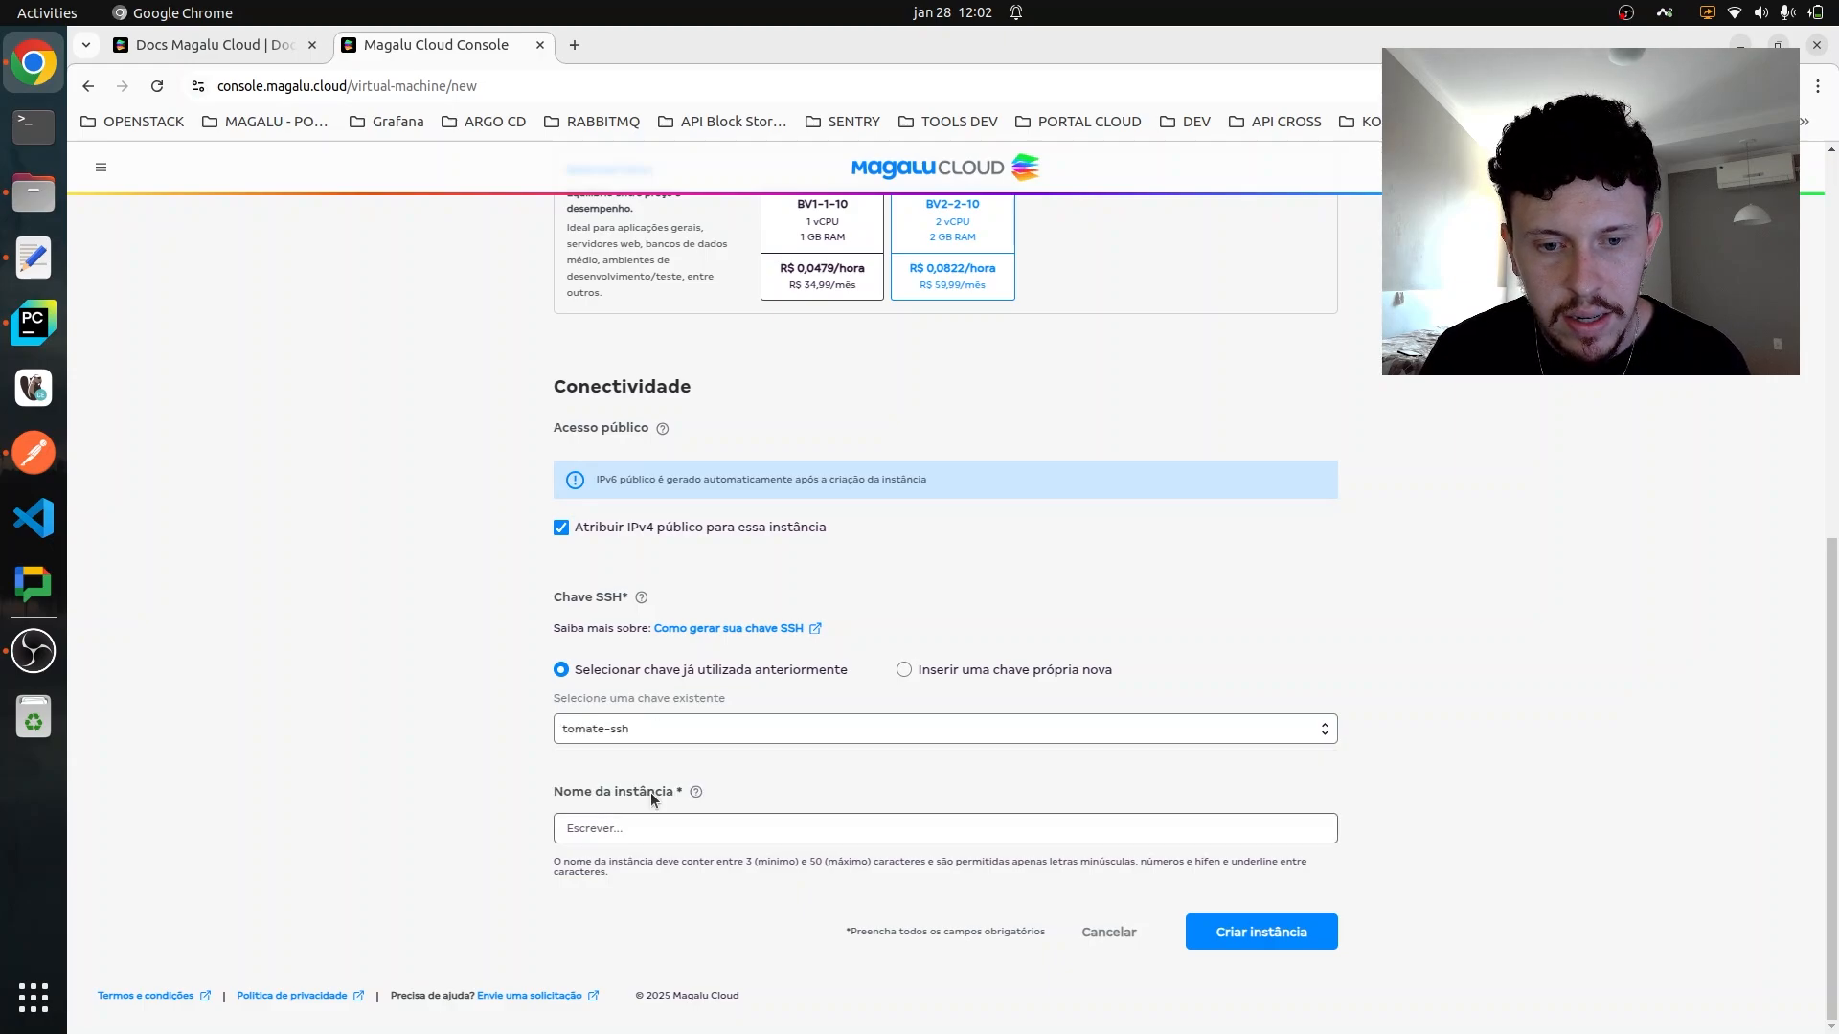
# - Name the instance jumpshost-db and create it
pyautogui.click(679, 837)
pyautogui.click(794, 855)
pyautogui.click(754, 831)
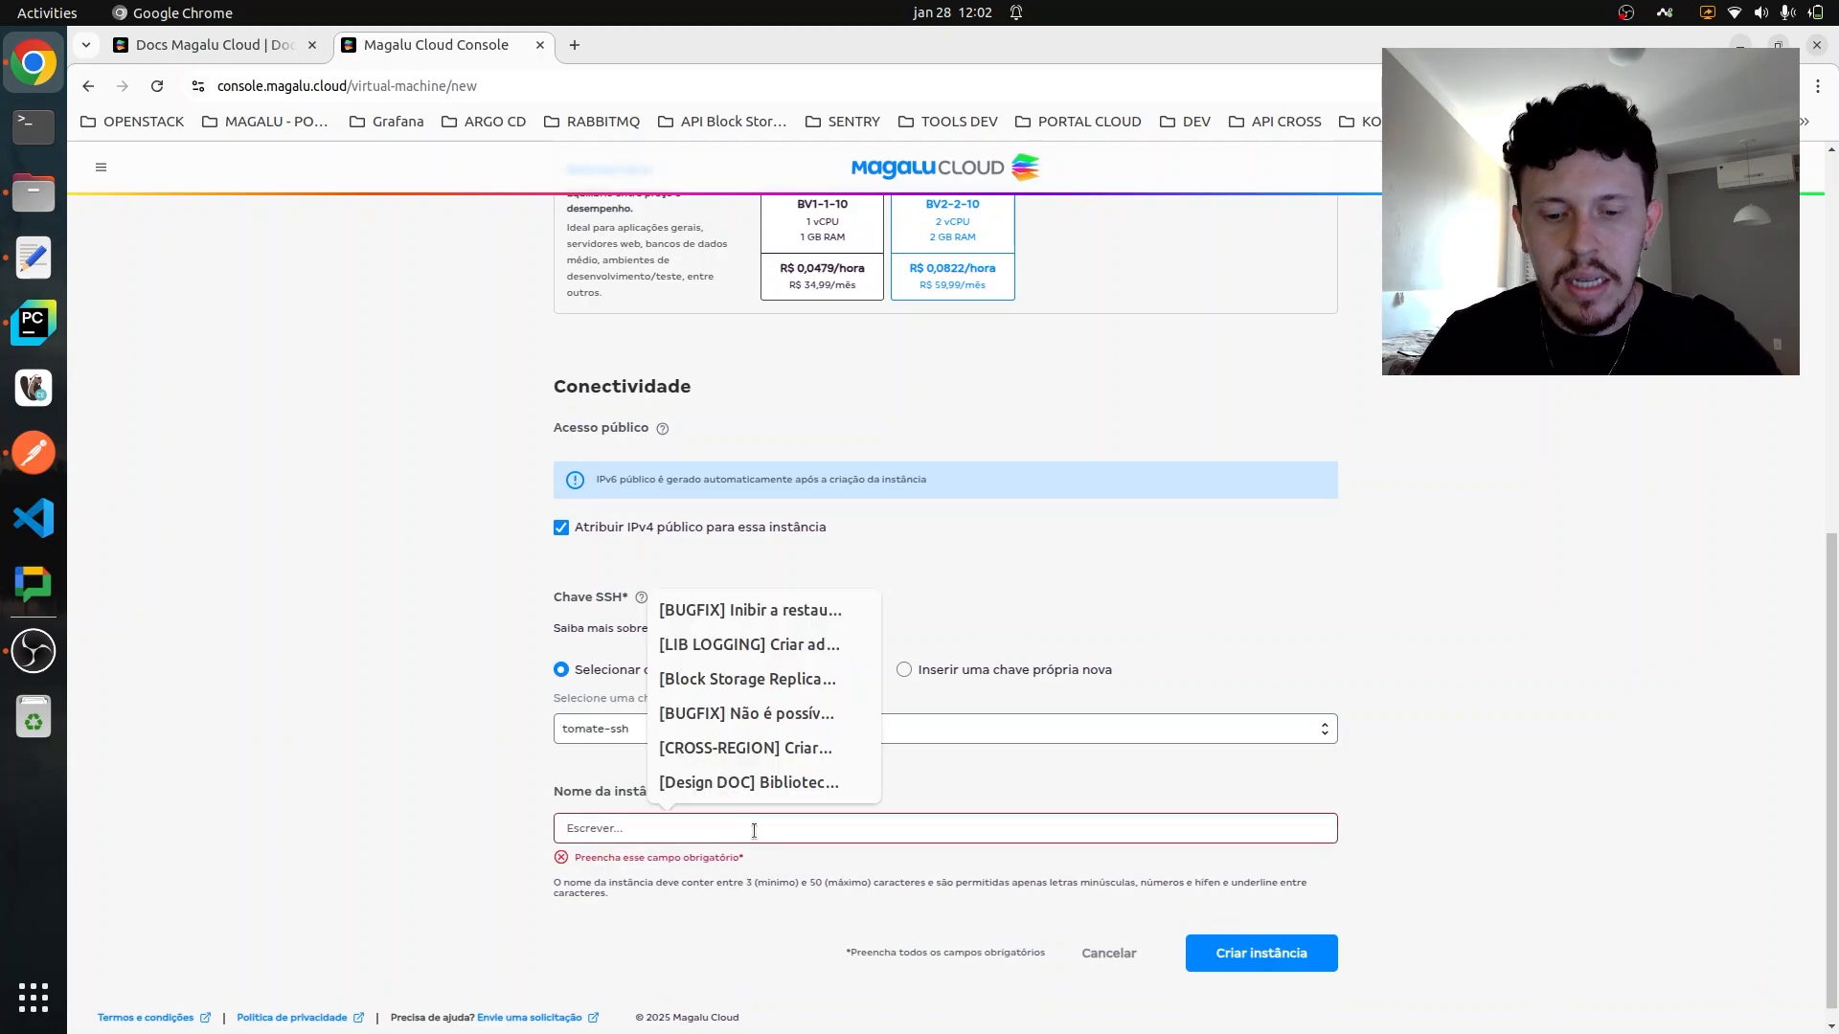
pyautogui.write('jumpsho')
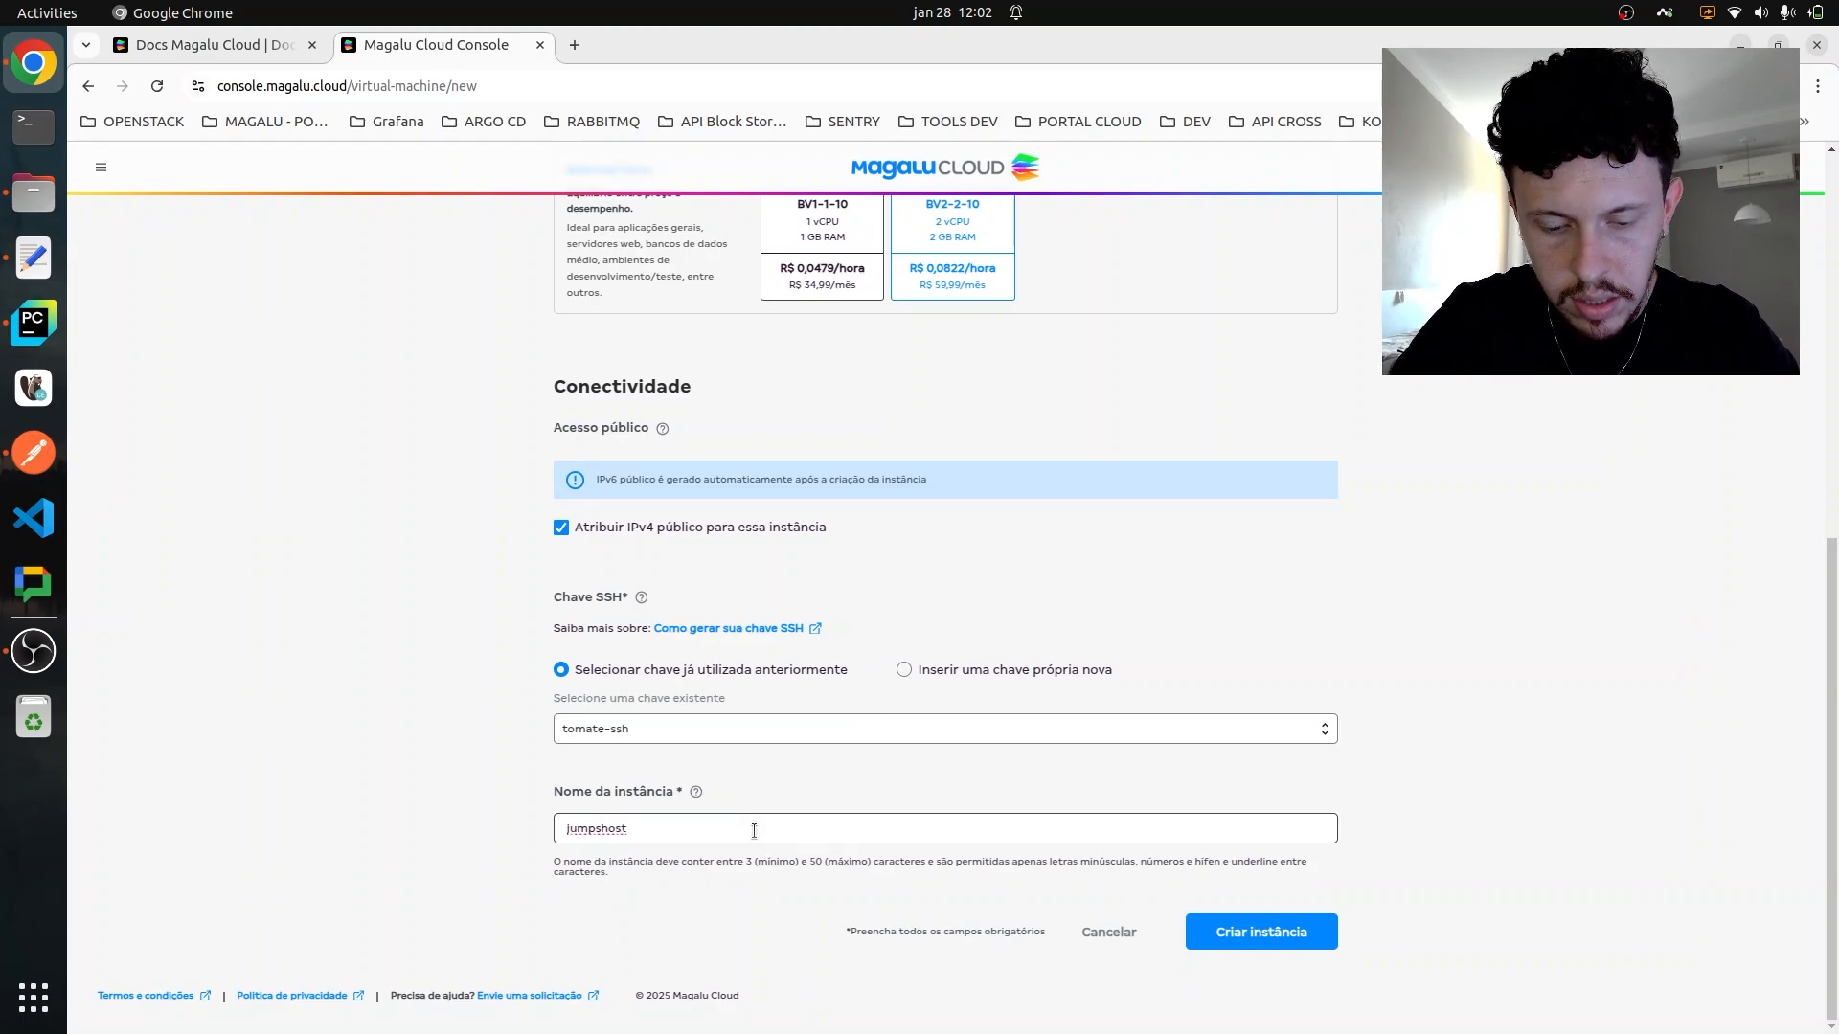
pyautogui.write('st-db')
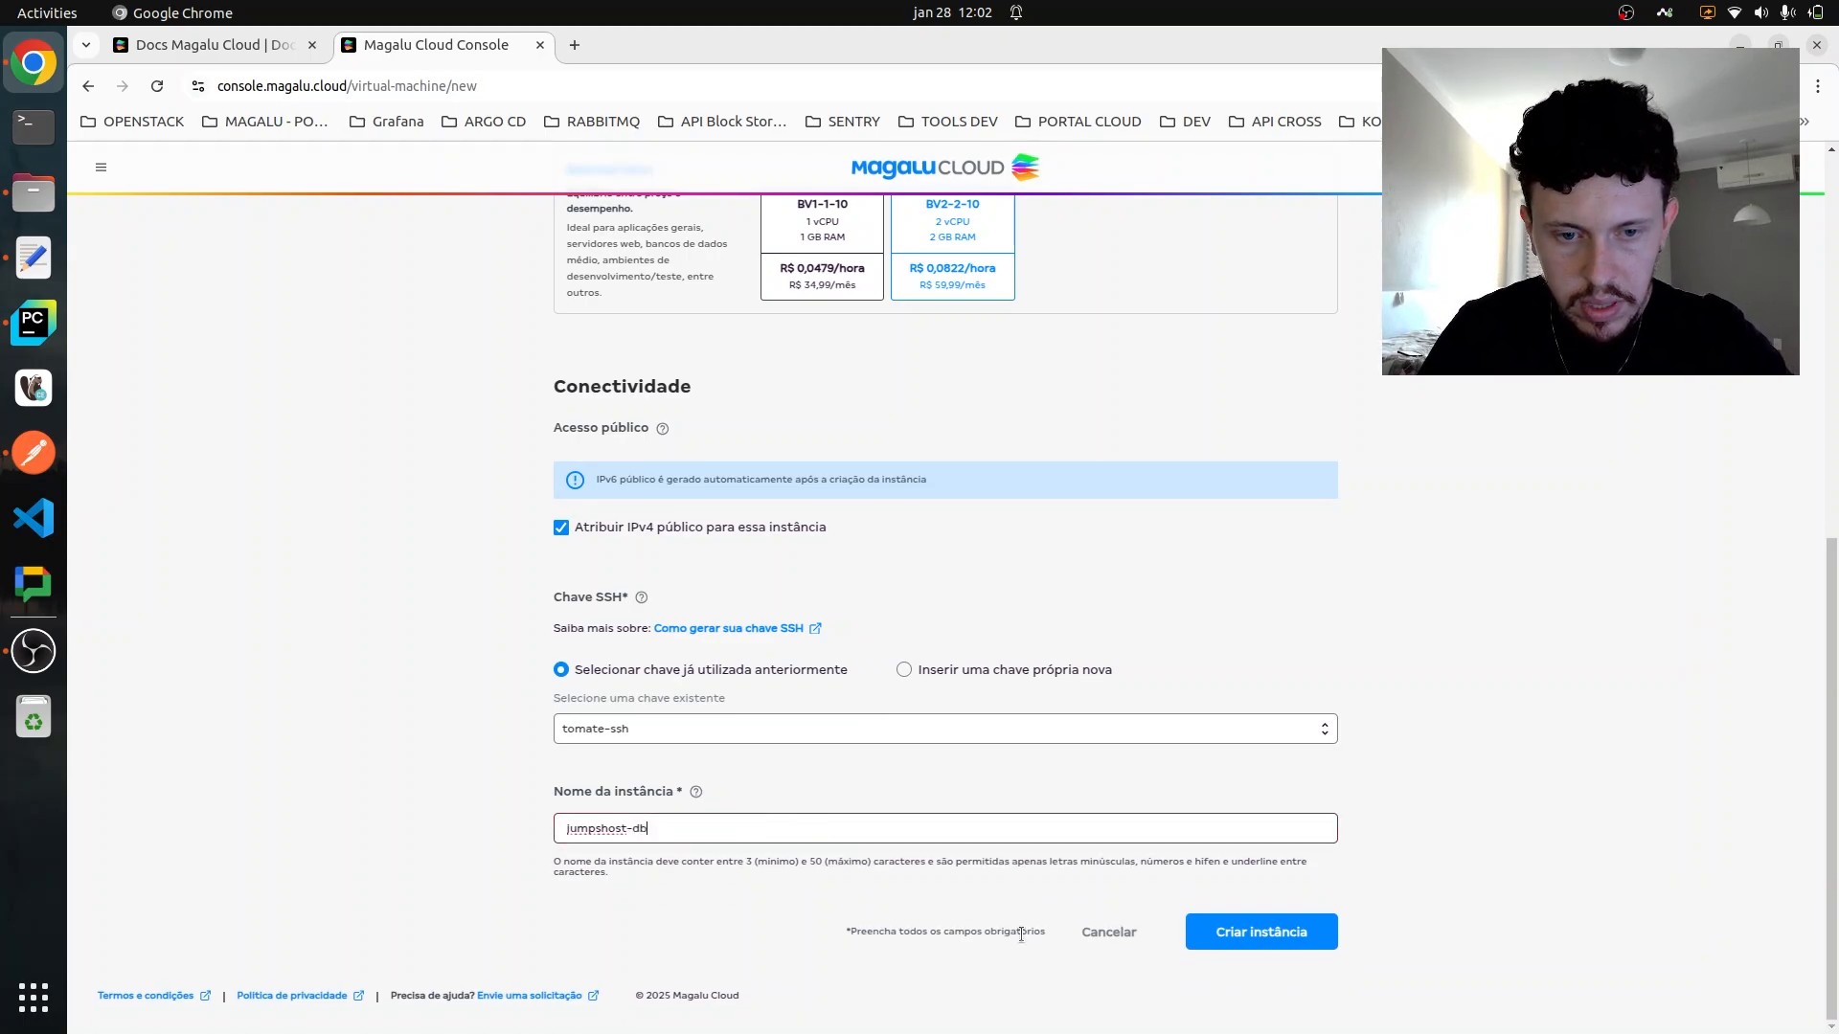
pyautogui.click(1293, 934)
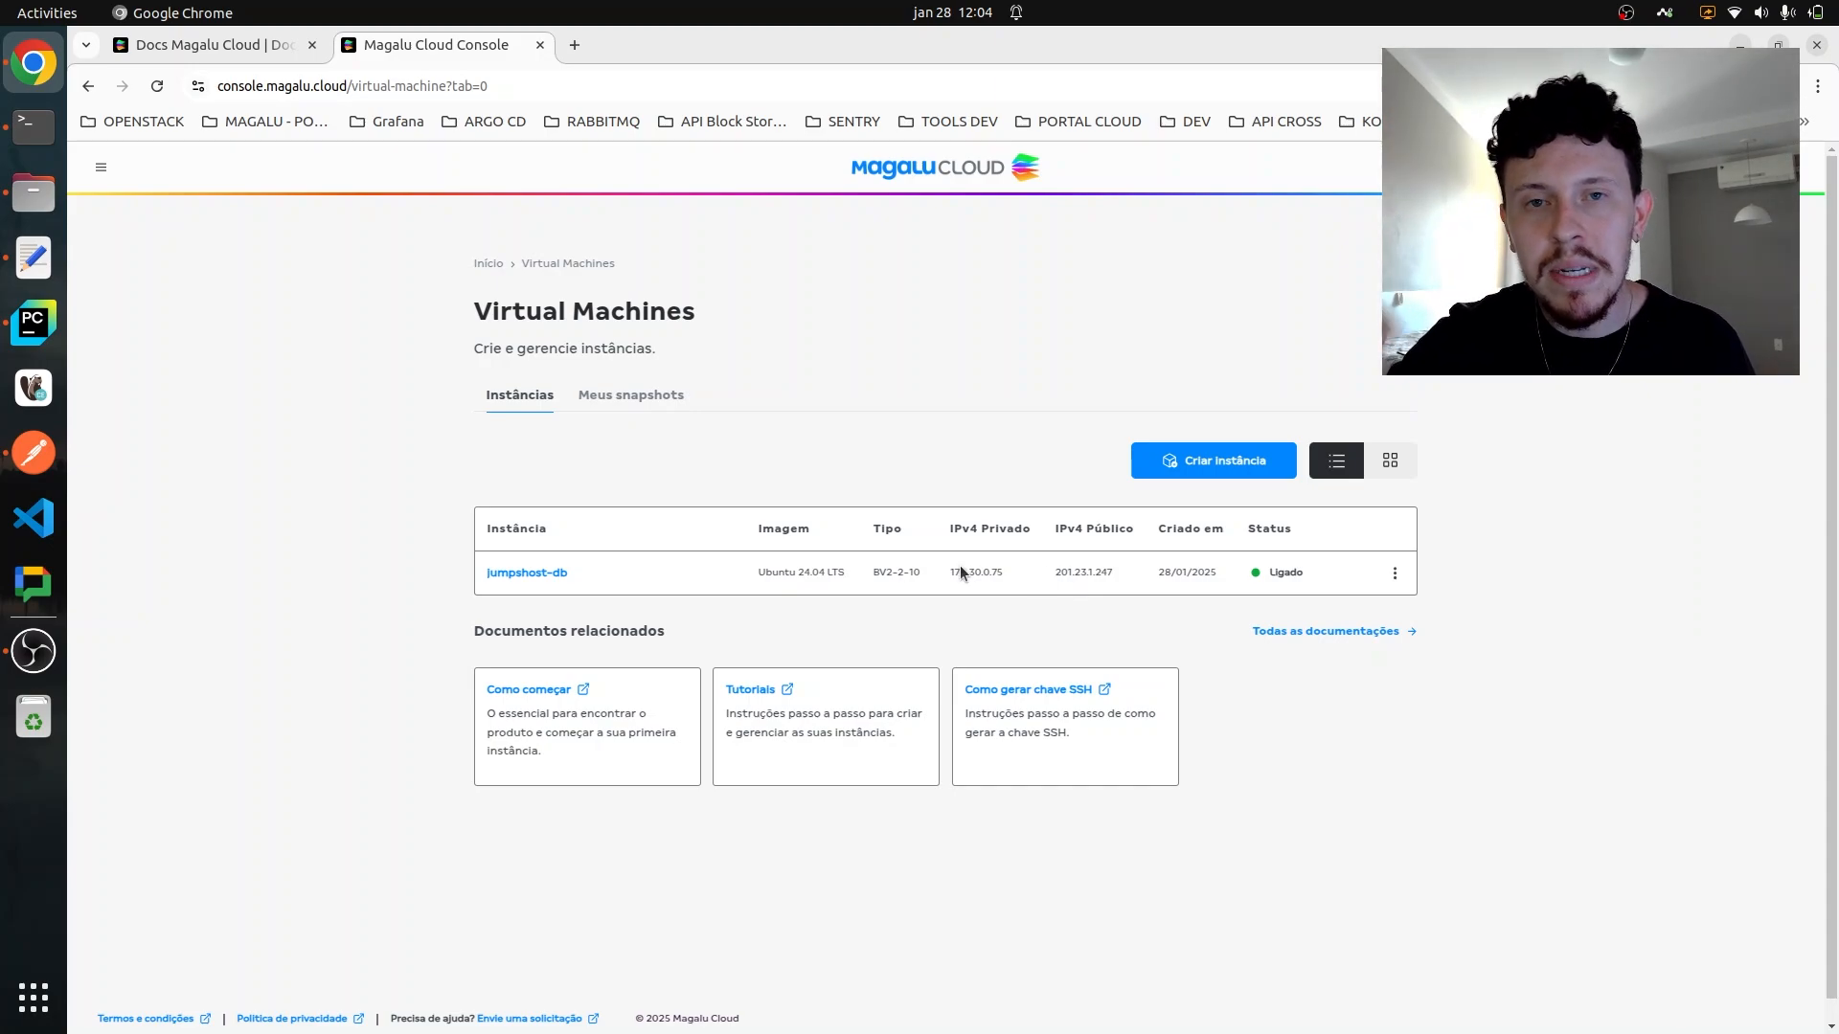
# - Copy the public IPv4 address of the jumpshost-db instance
pyautogui.doubleClick(1074, 572)
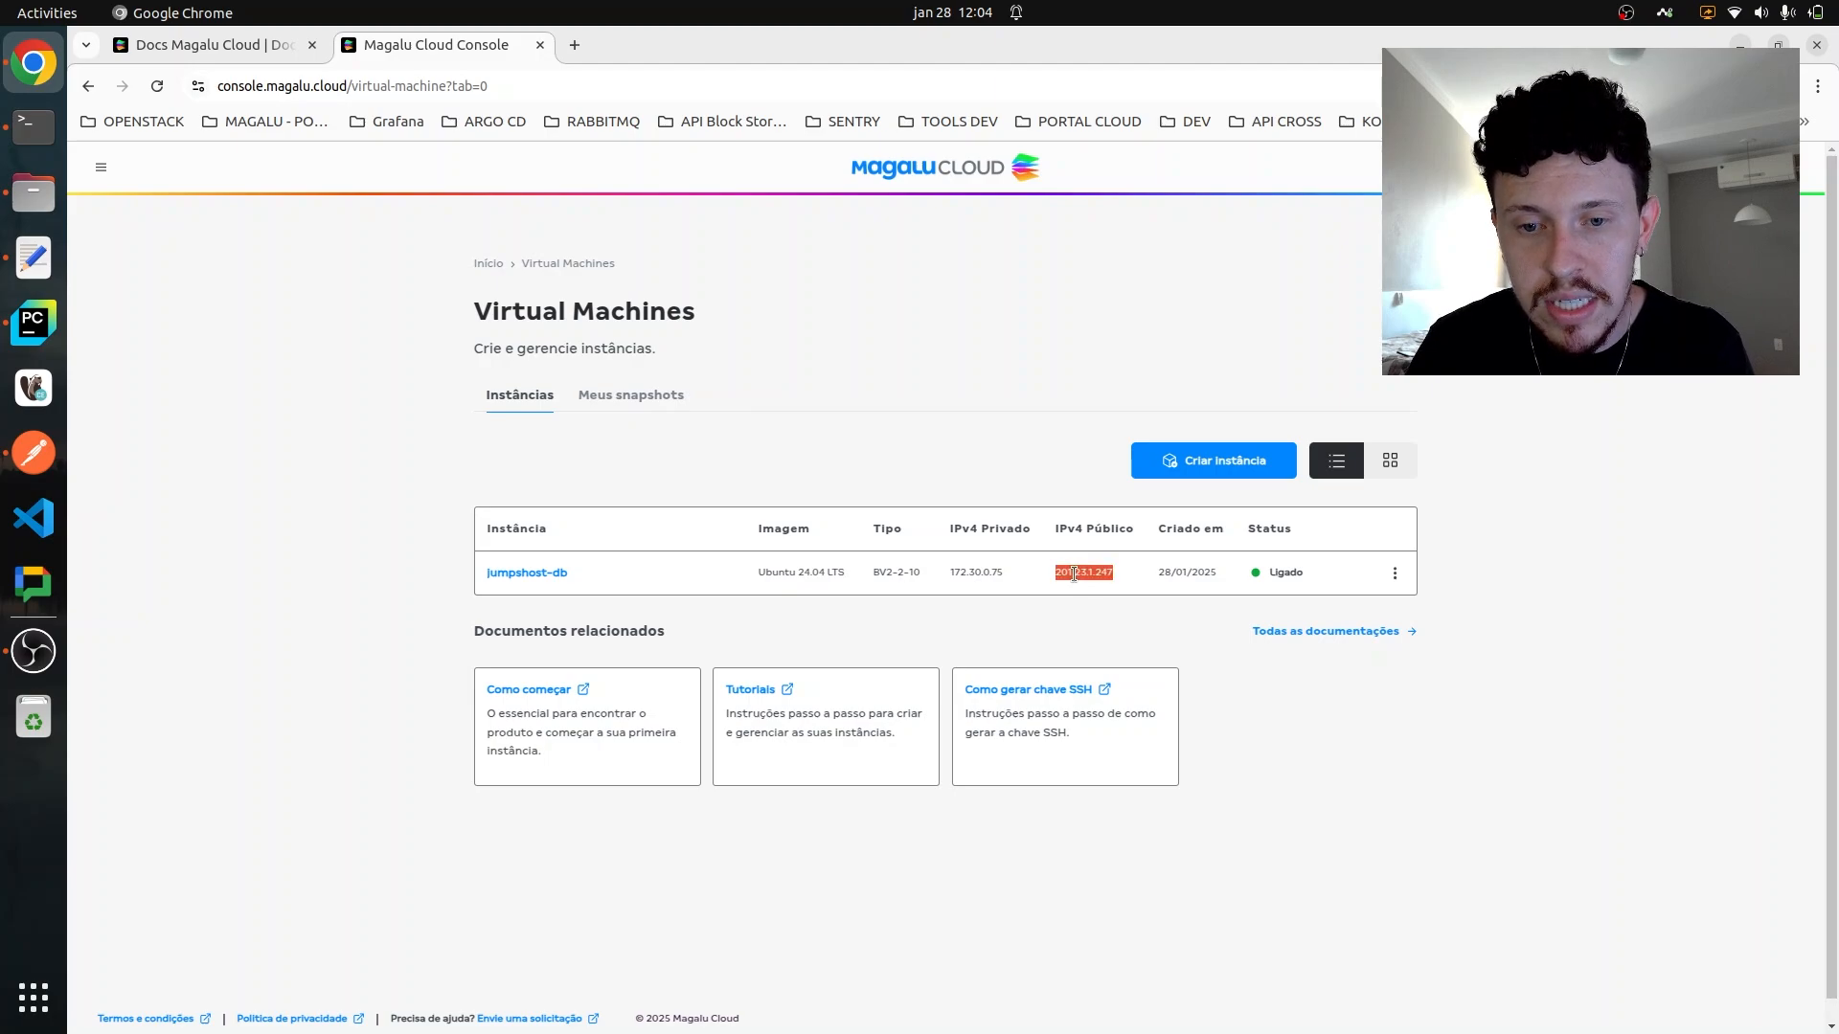
pyautogui.rightClick(1097, 573)
pyautogui.click(1118, 592)
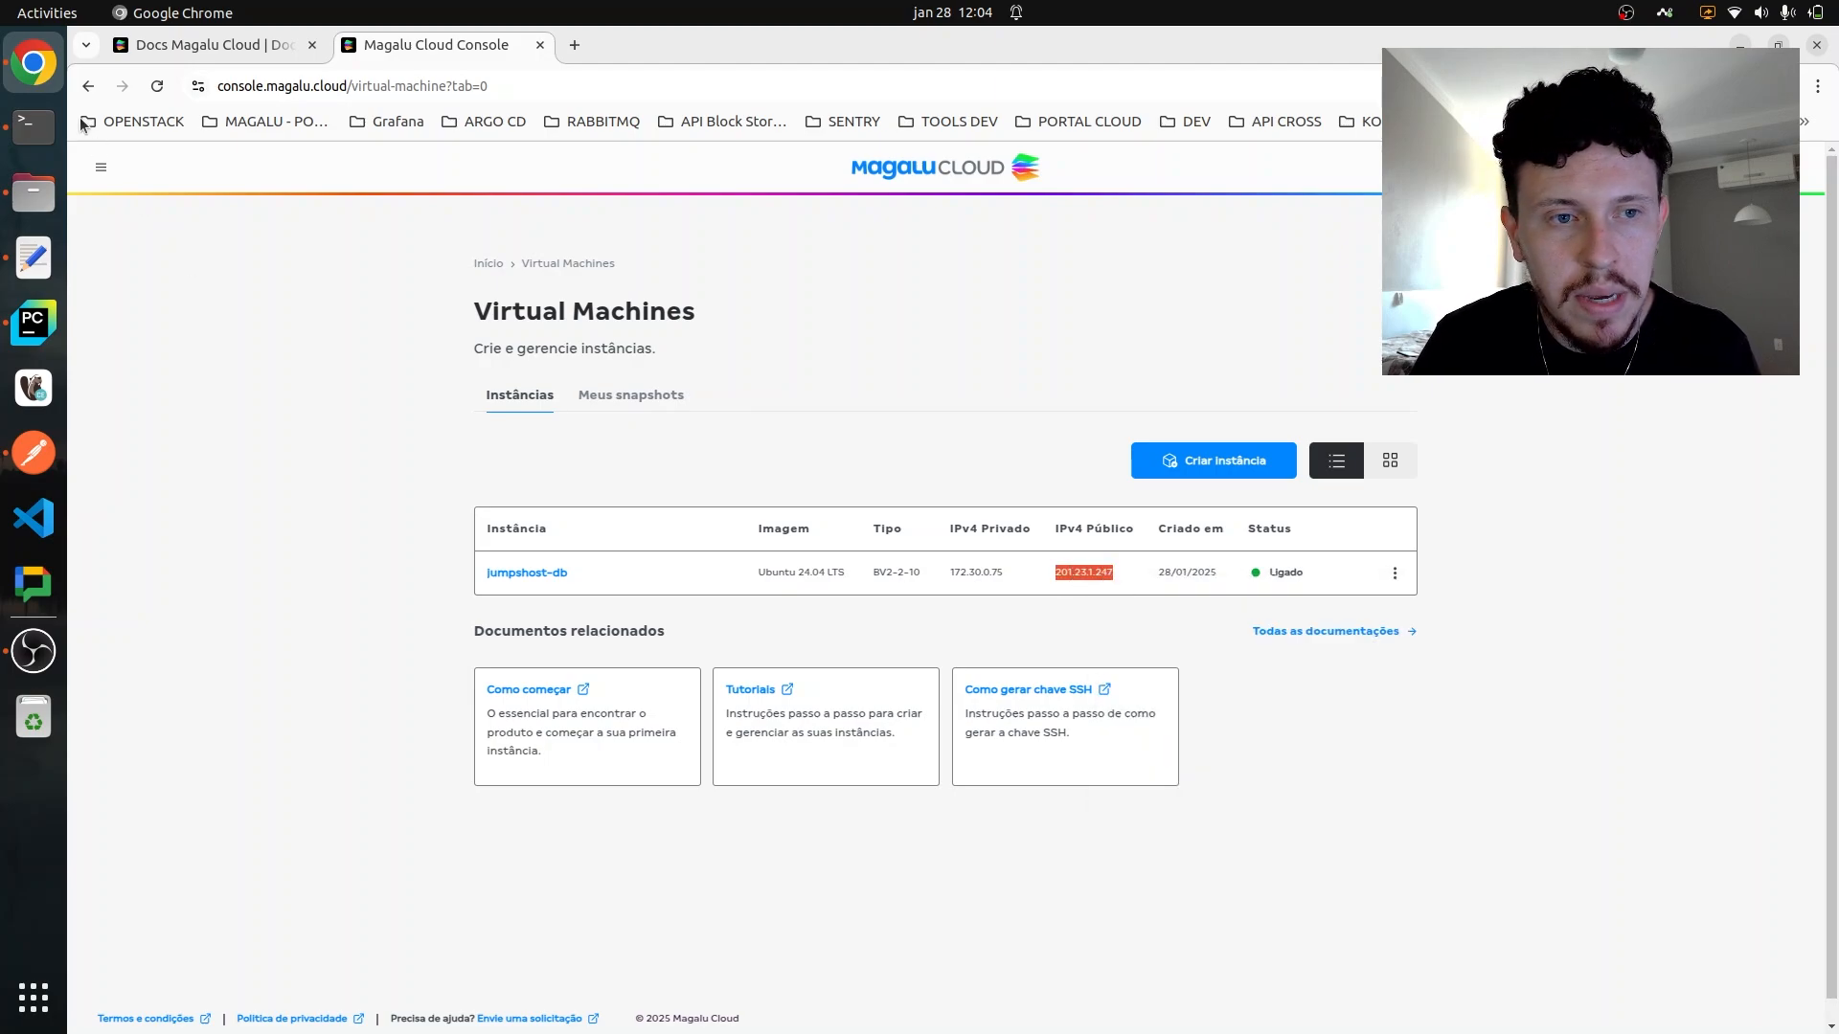
# - Switch to the terminal and connect over SSH as ubuntu to 201.23.1.247, accepting the host's authenticity with yes
pyautogui.click(52, 130)
pyautogui.write('ssh ubn')
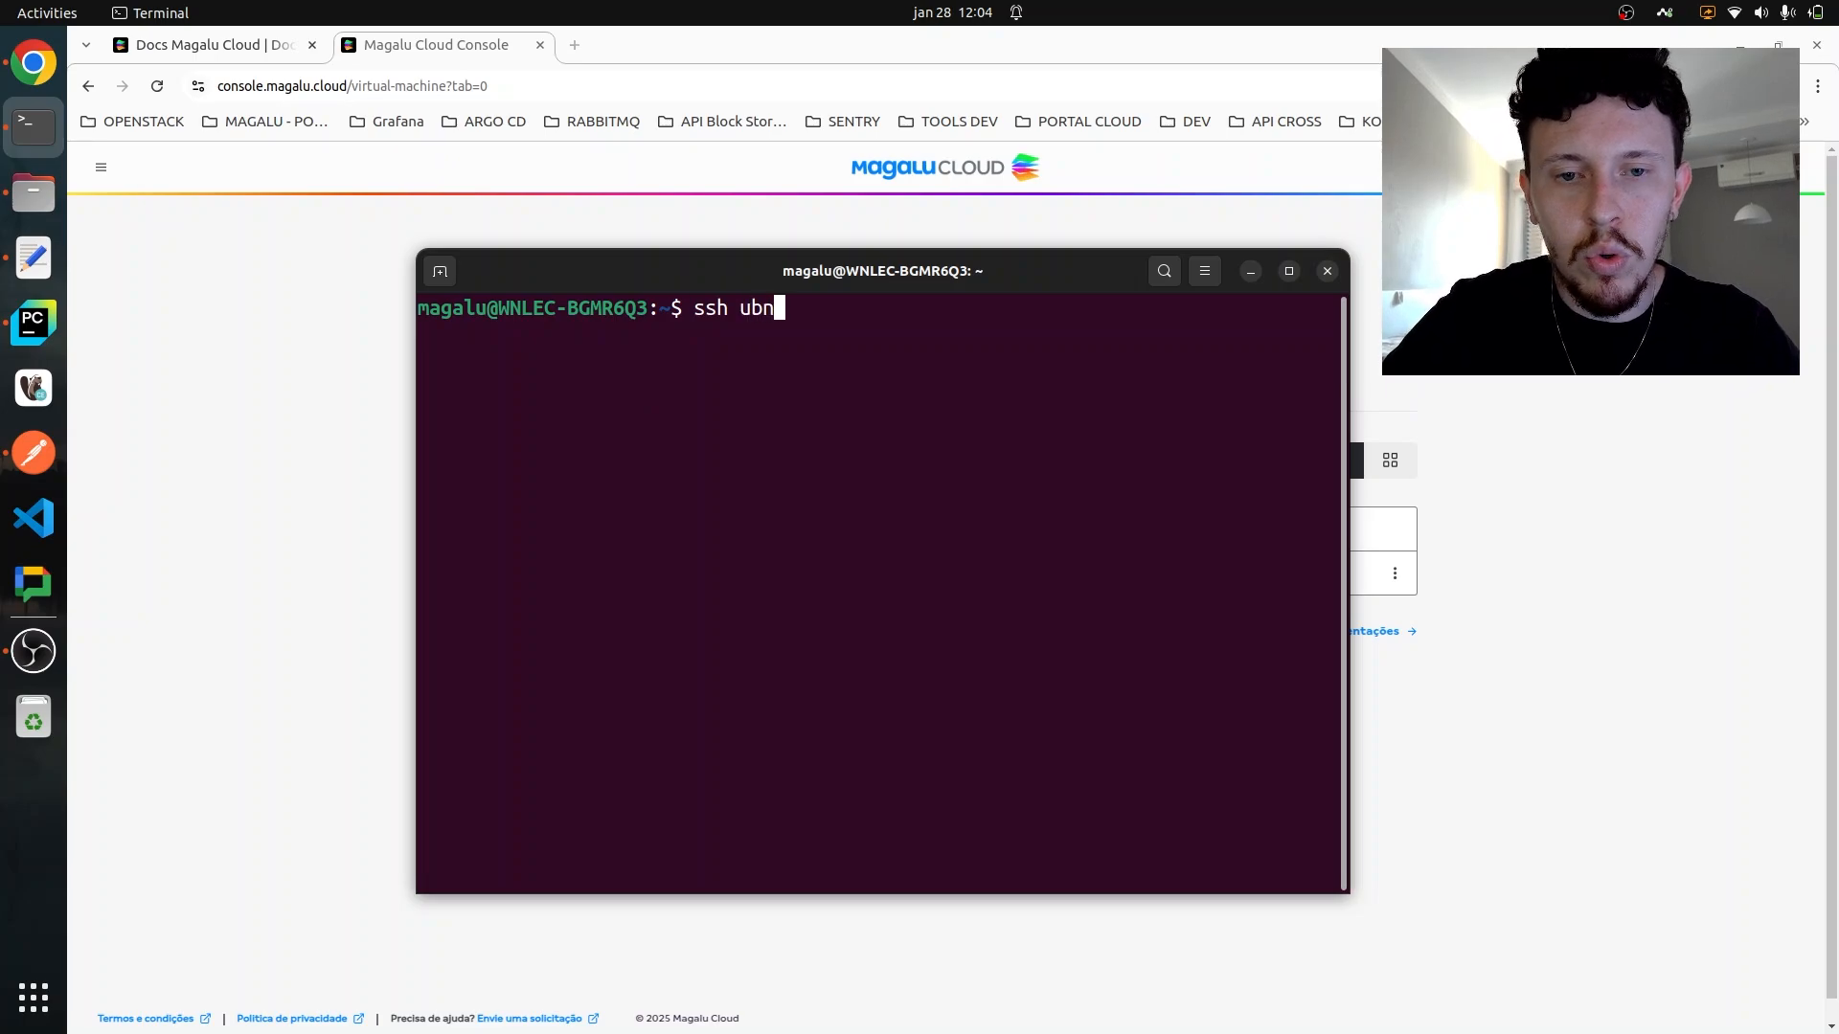
pyautogui.press('BackSpace')
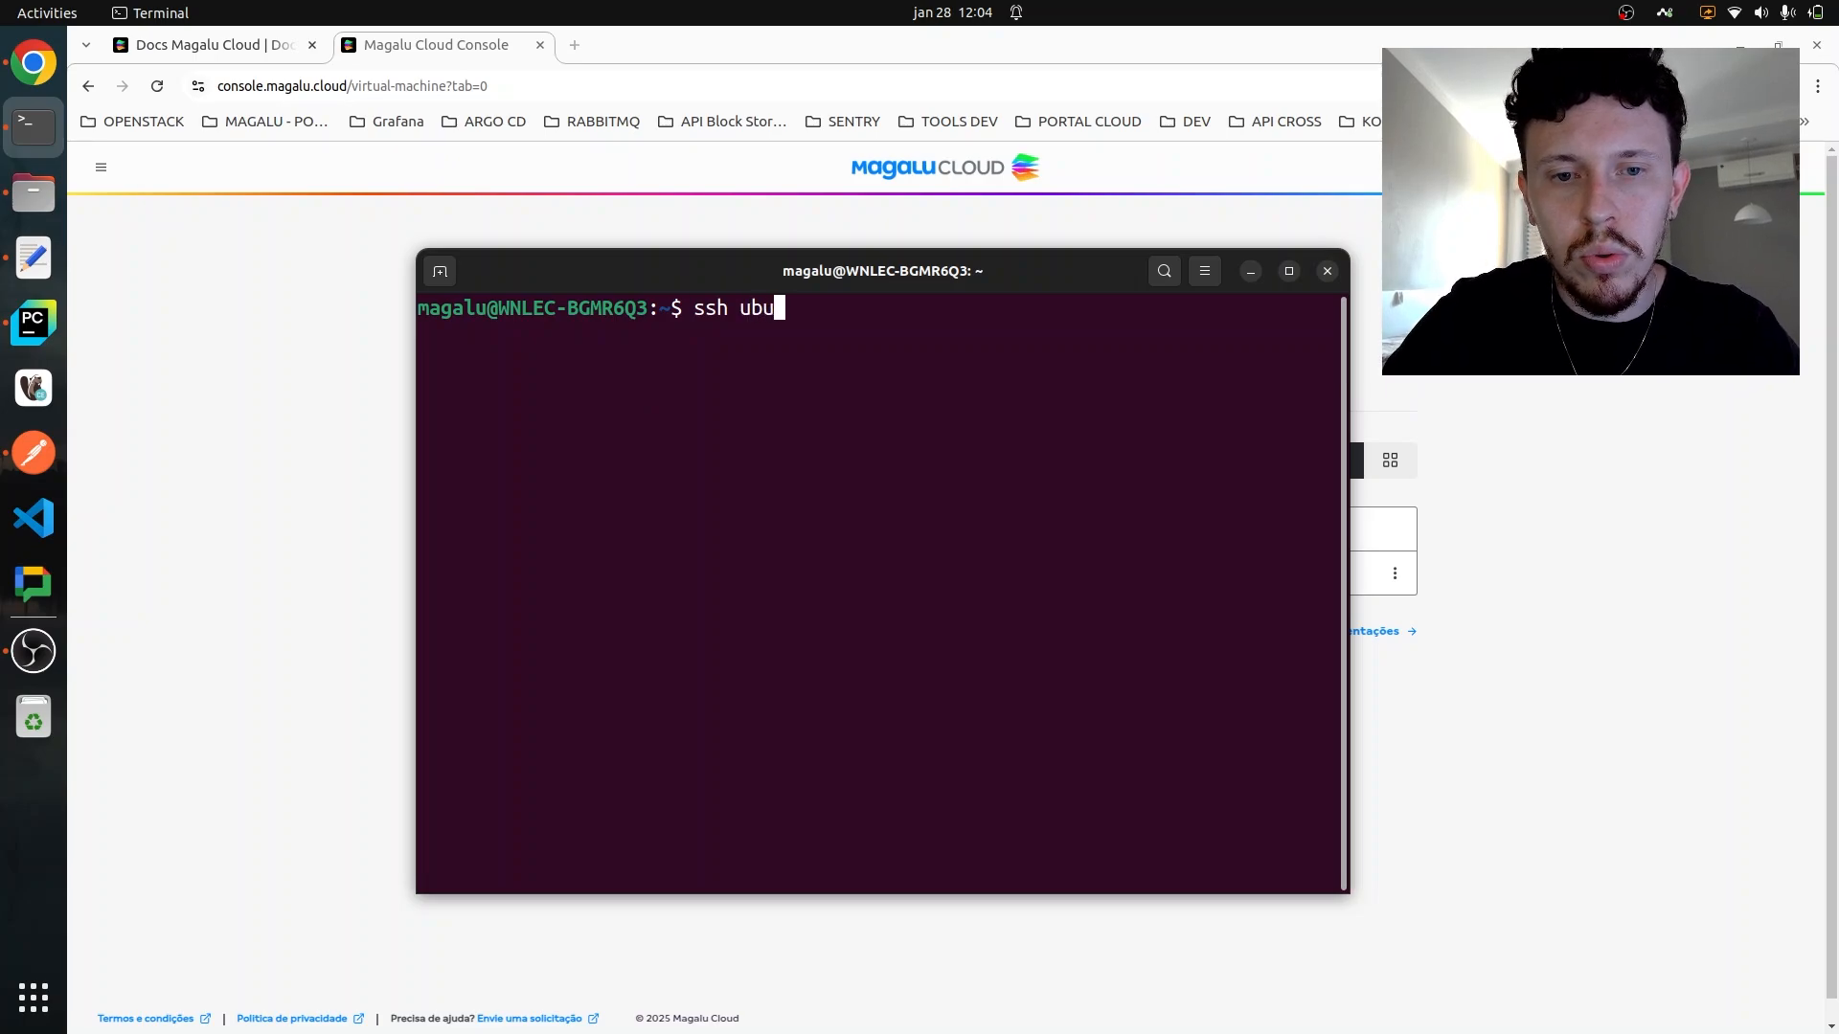
pyautogui.write('untu@')
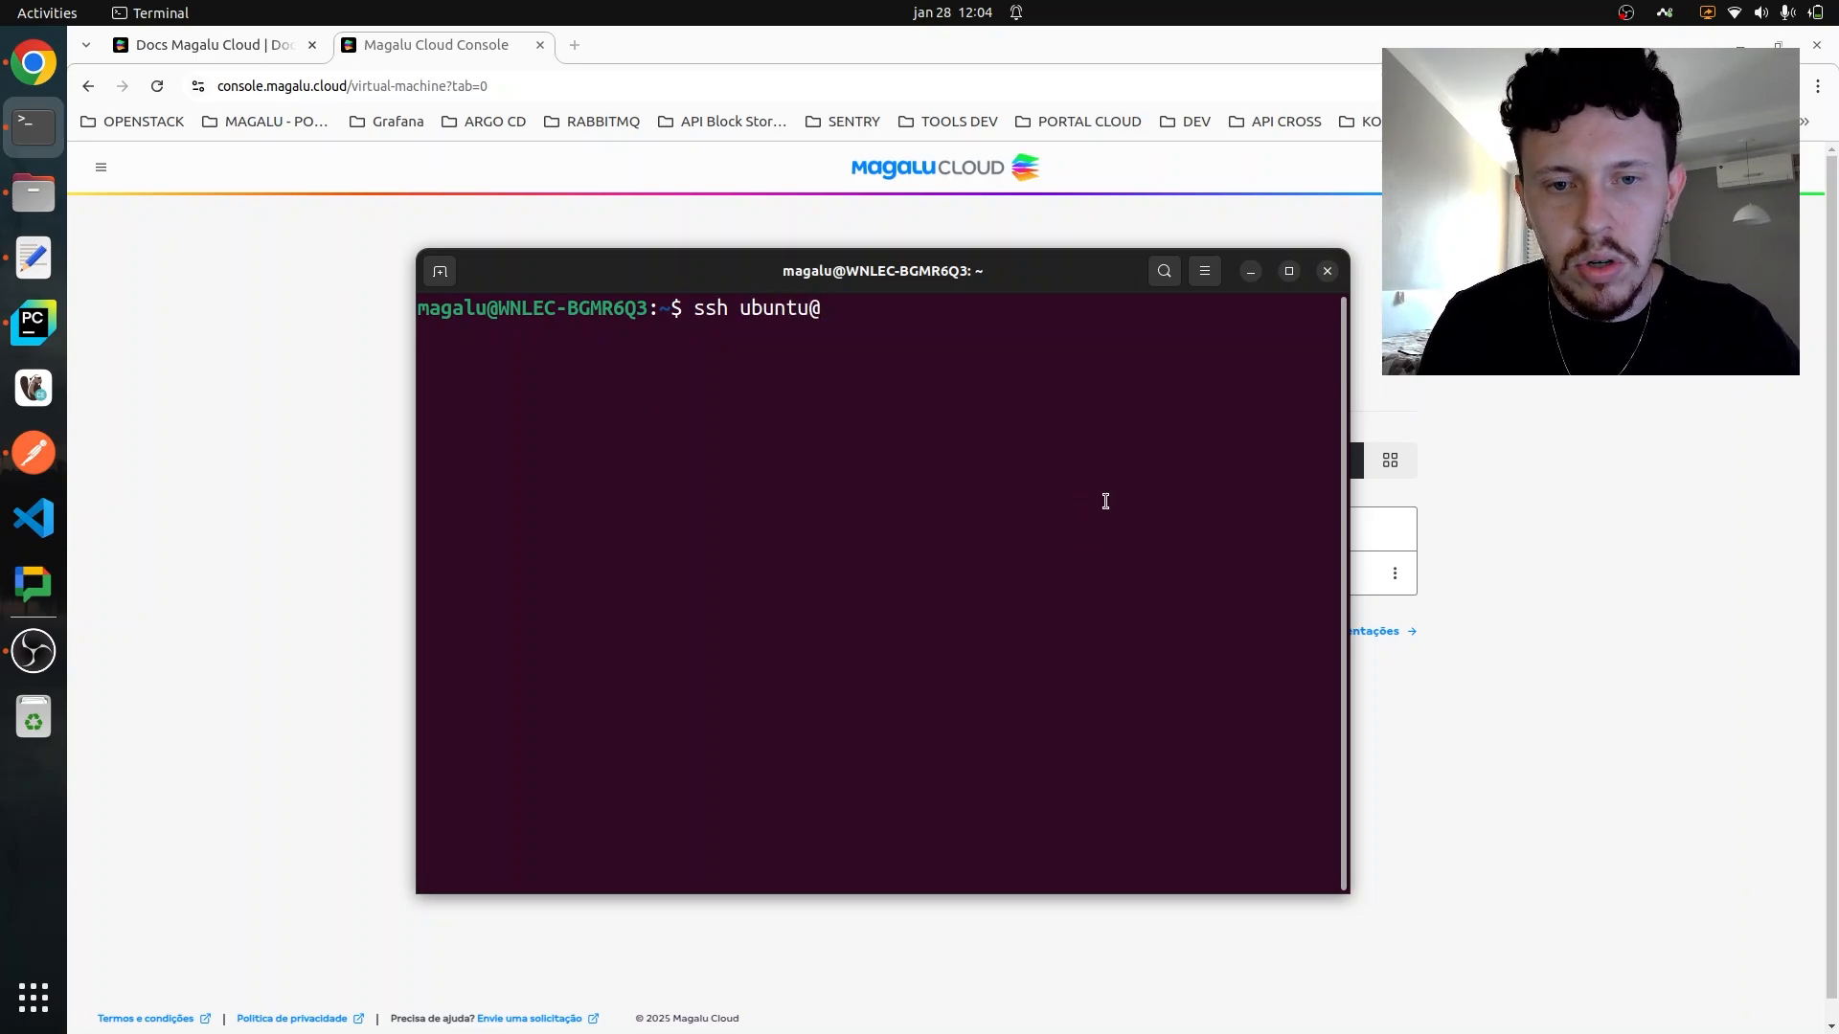
pyautogui.hotkey('ctrl', 'shift', 'v')
pyautogui.press('Return')
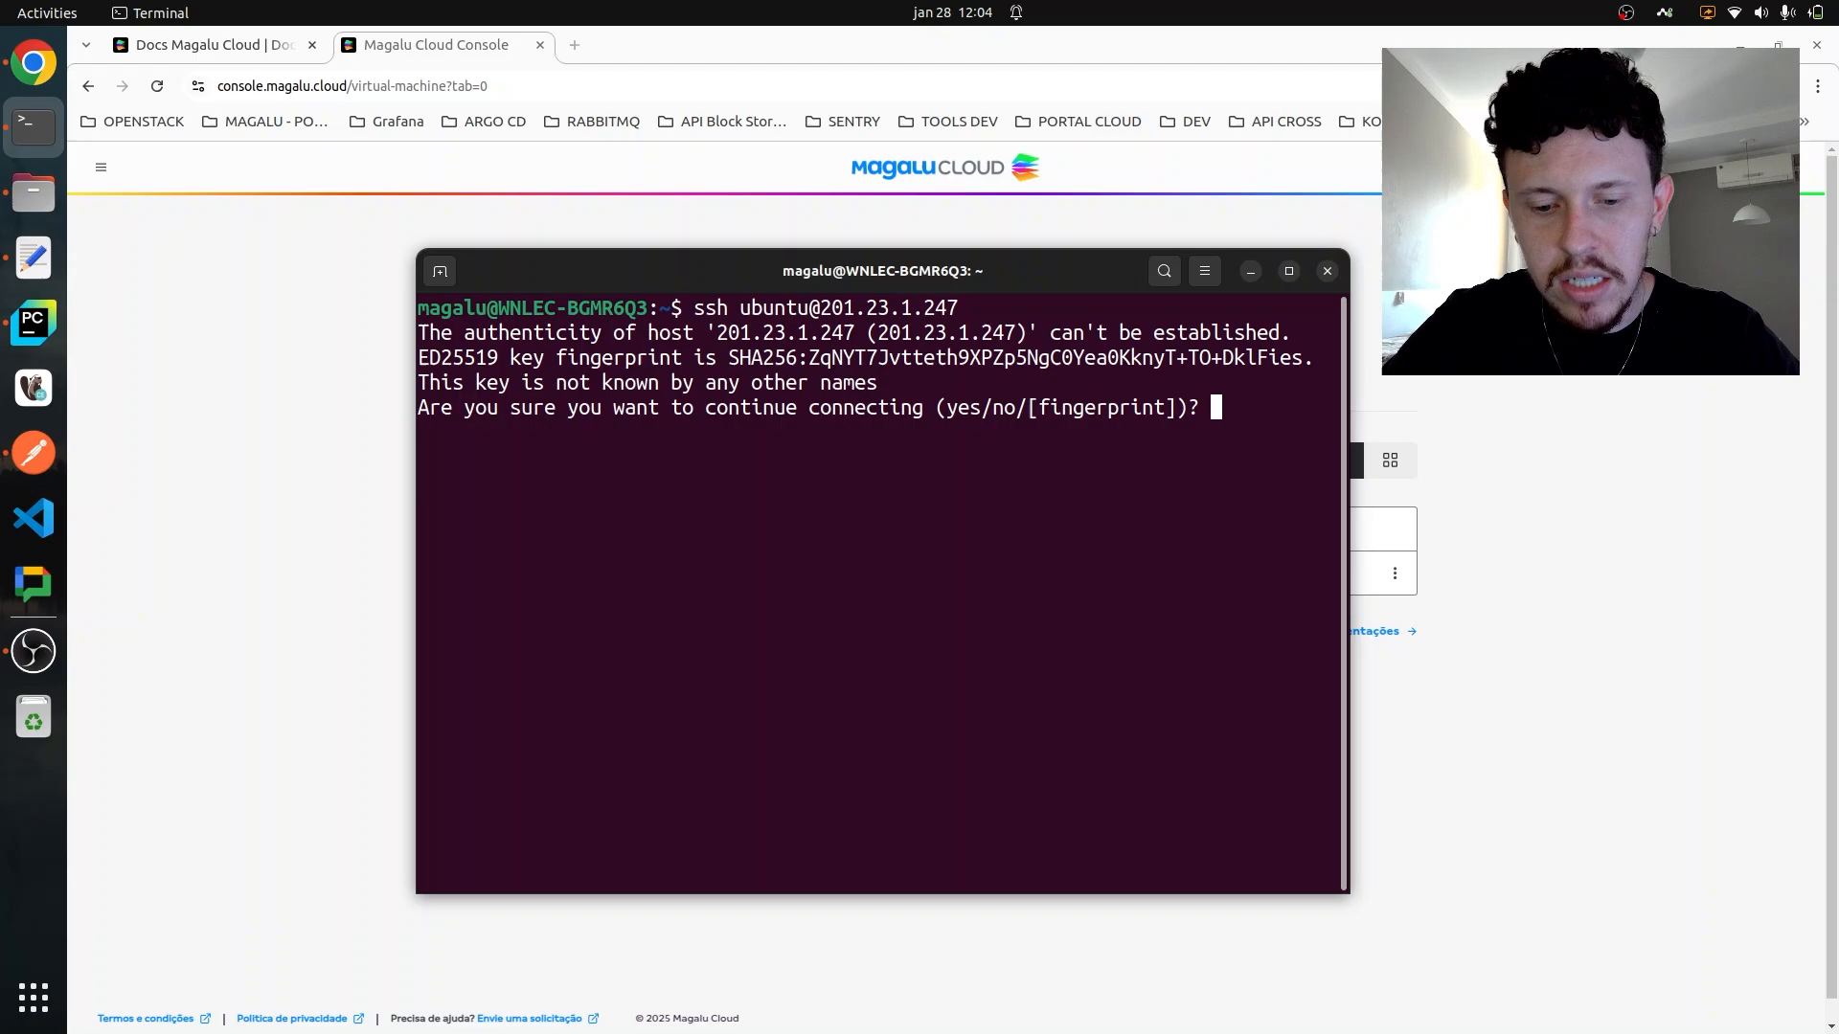
pyautogui.write('yes')
pyautogui.press('Return')
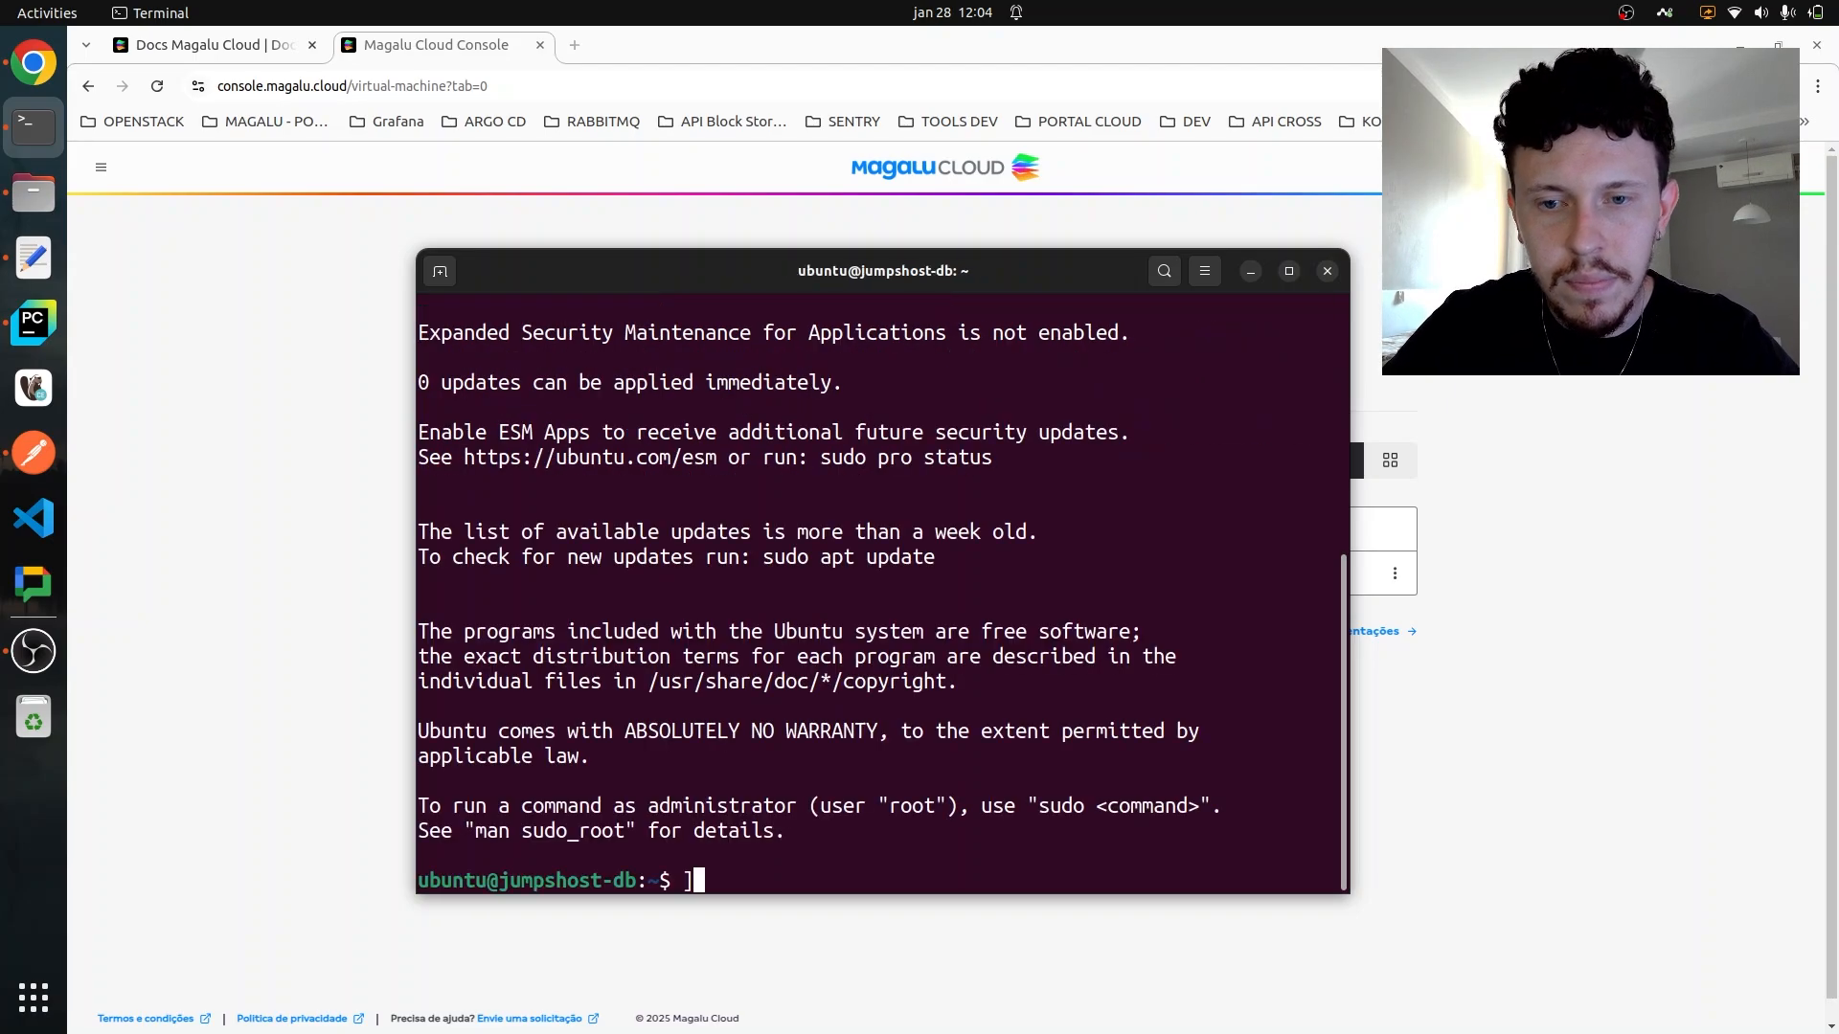
# - Clear the terminal and install the MySQL client with "sudo apt install mysql-client", answering Y to continue
pyautogui.write('clear')
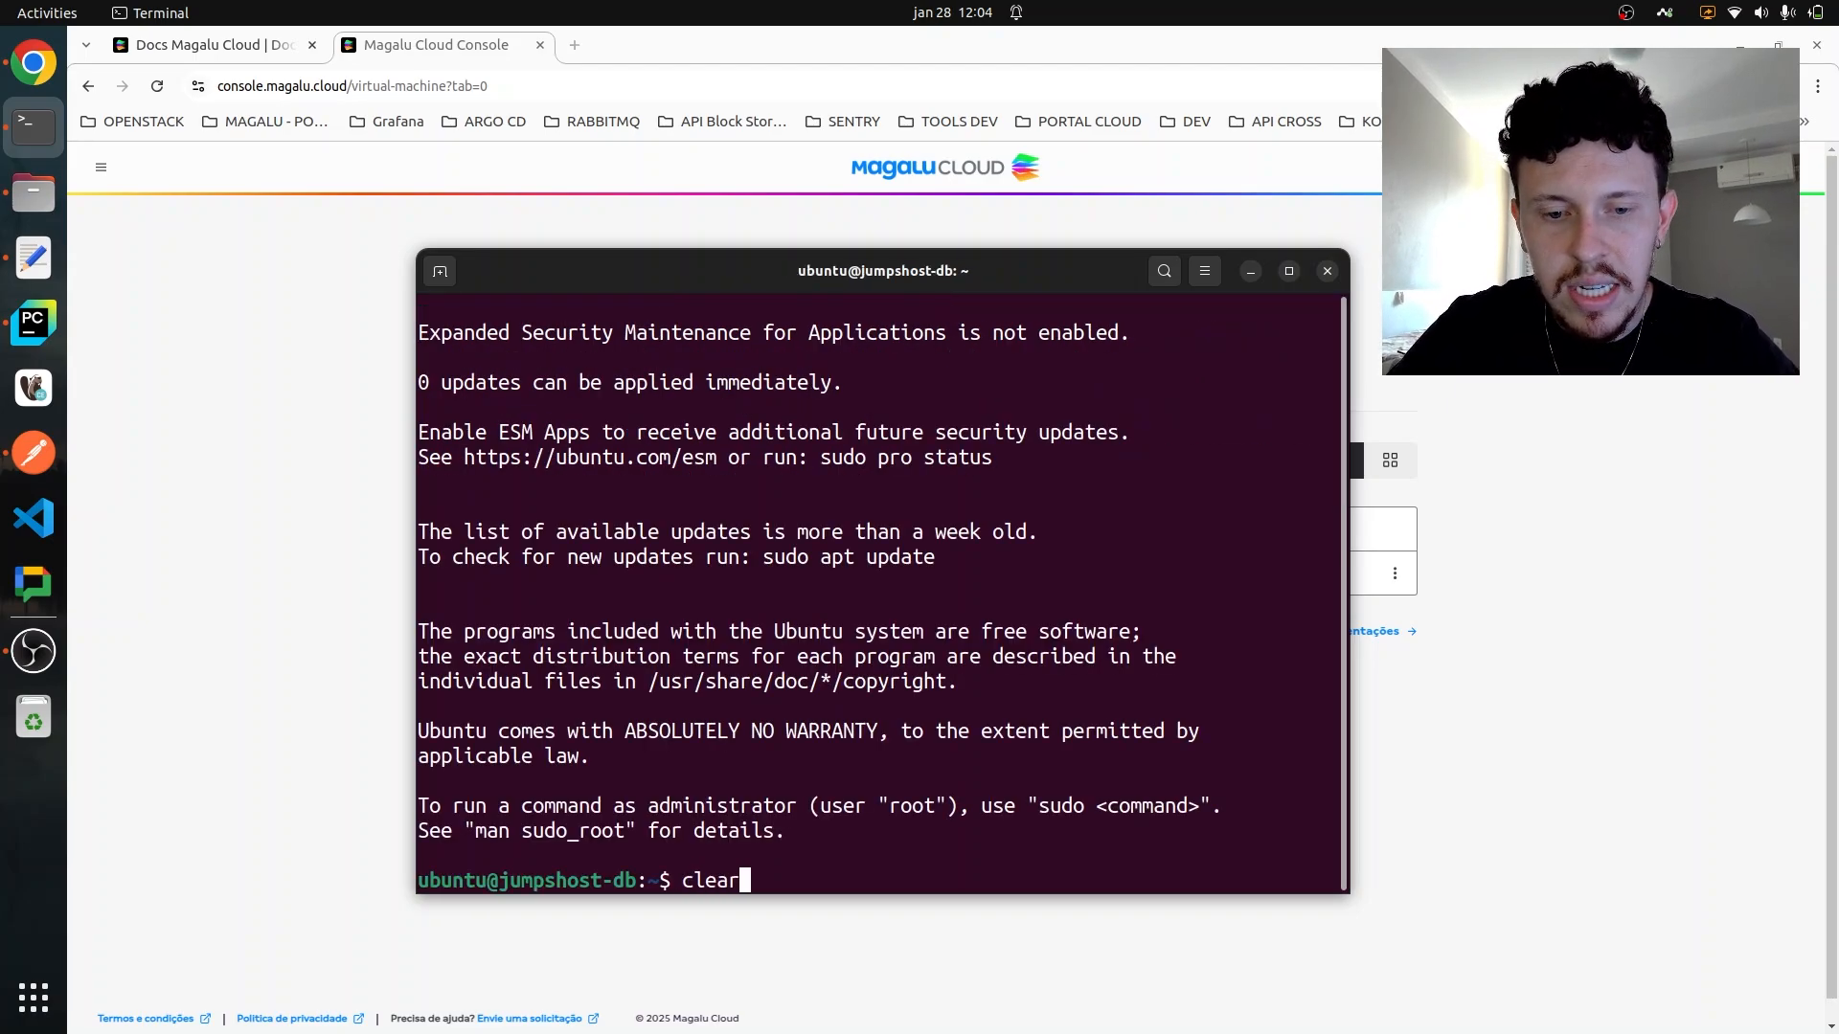
pyautogui.press('Return')
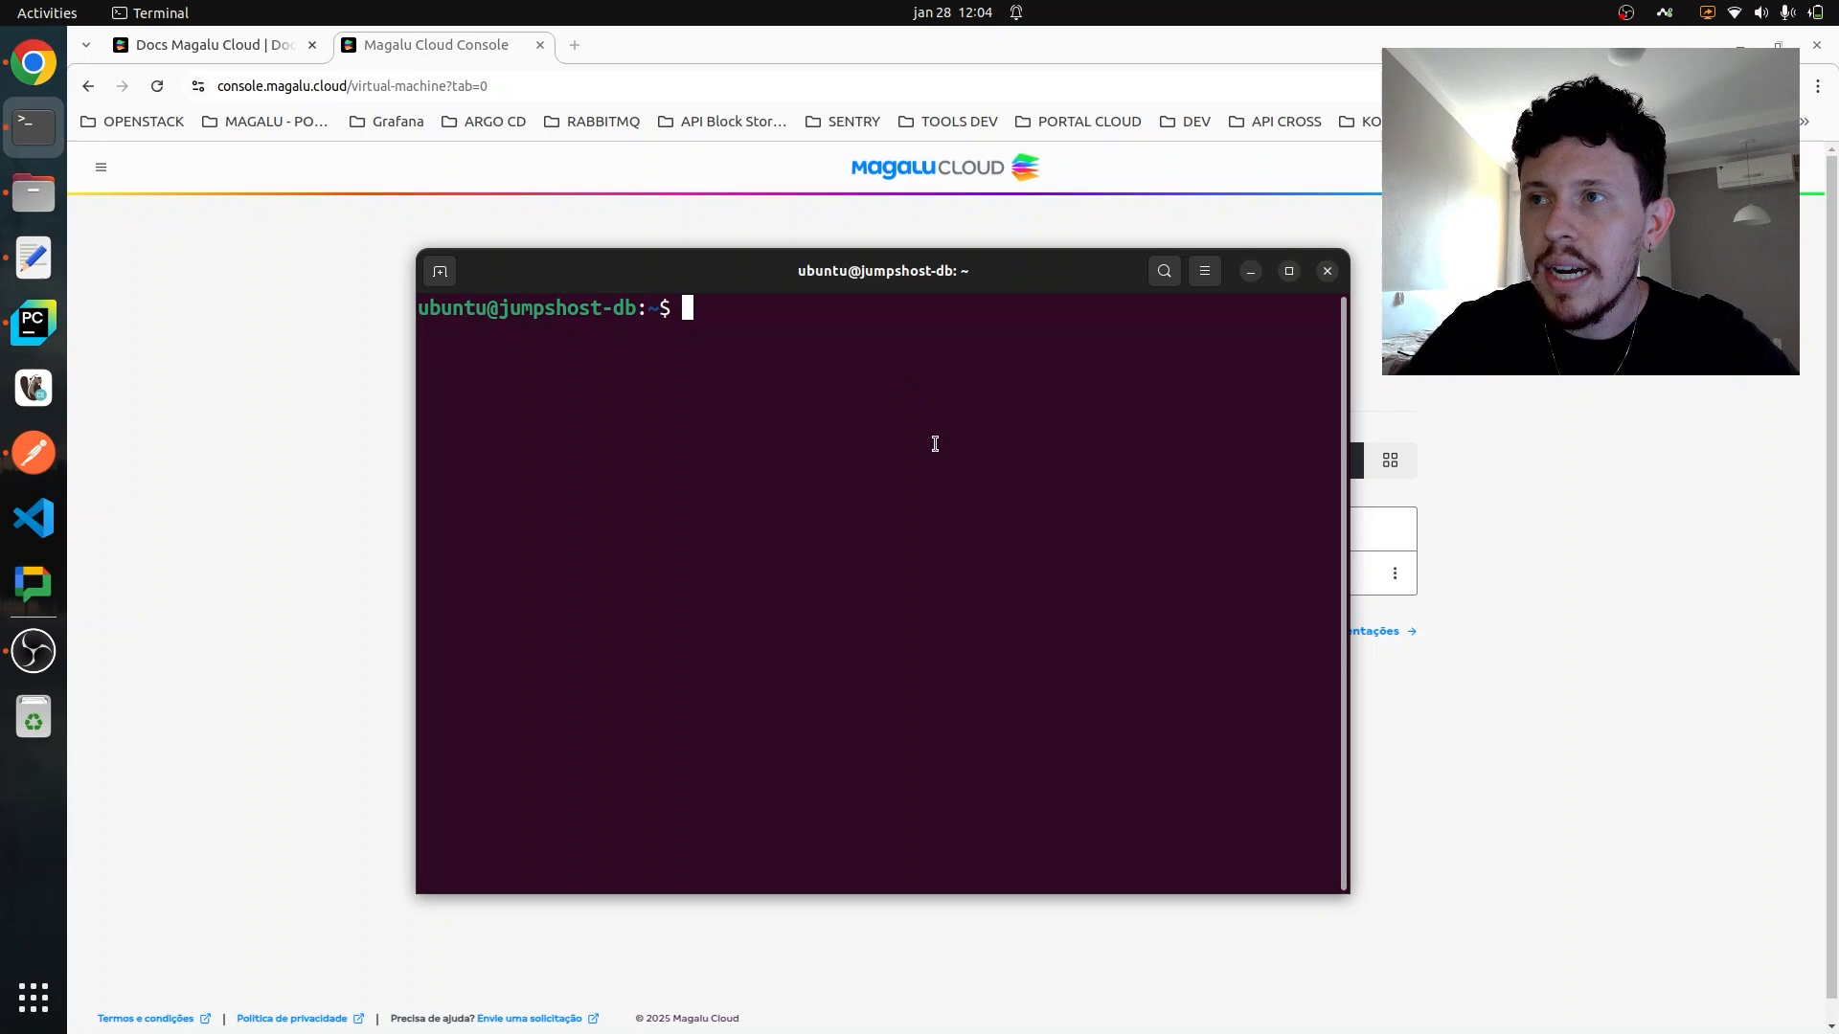
pyautogui.write('sudo ap')
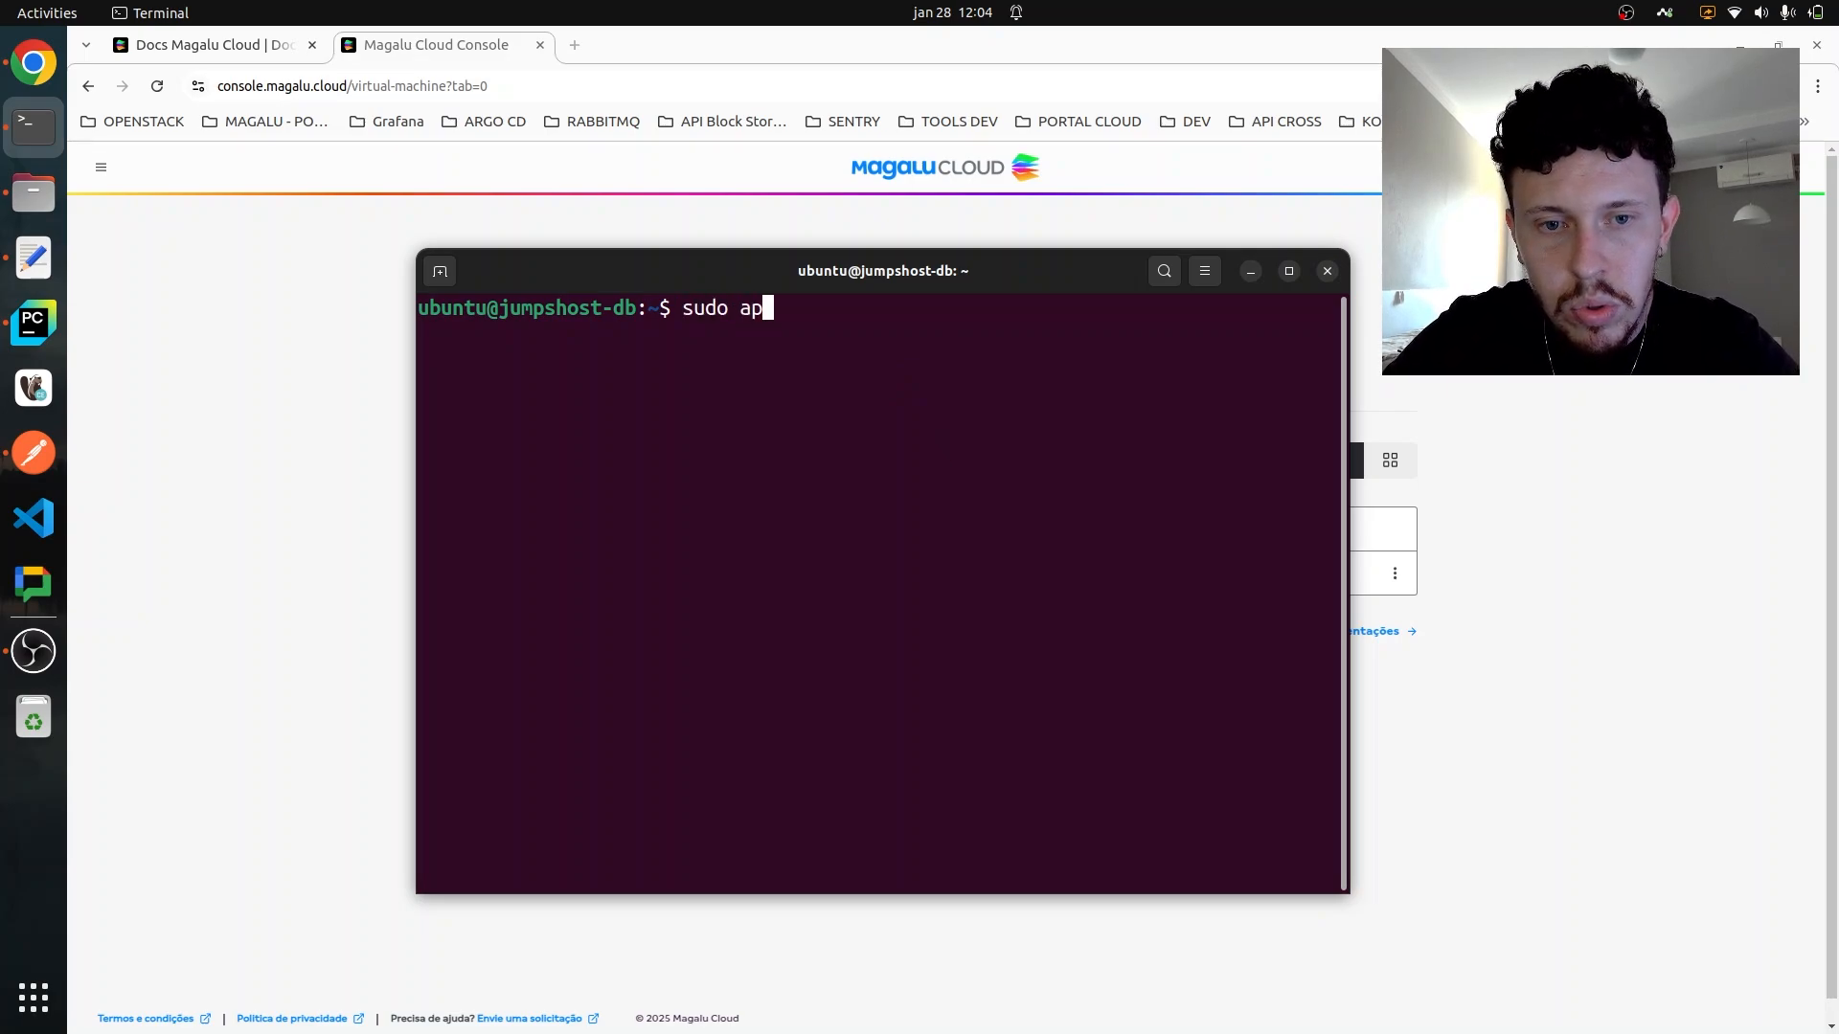
pyautogui.write('t install -y')
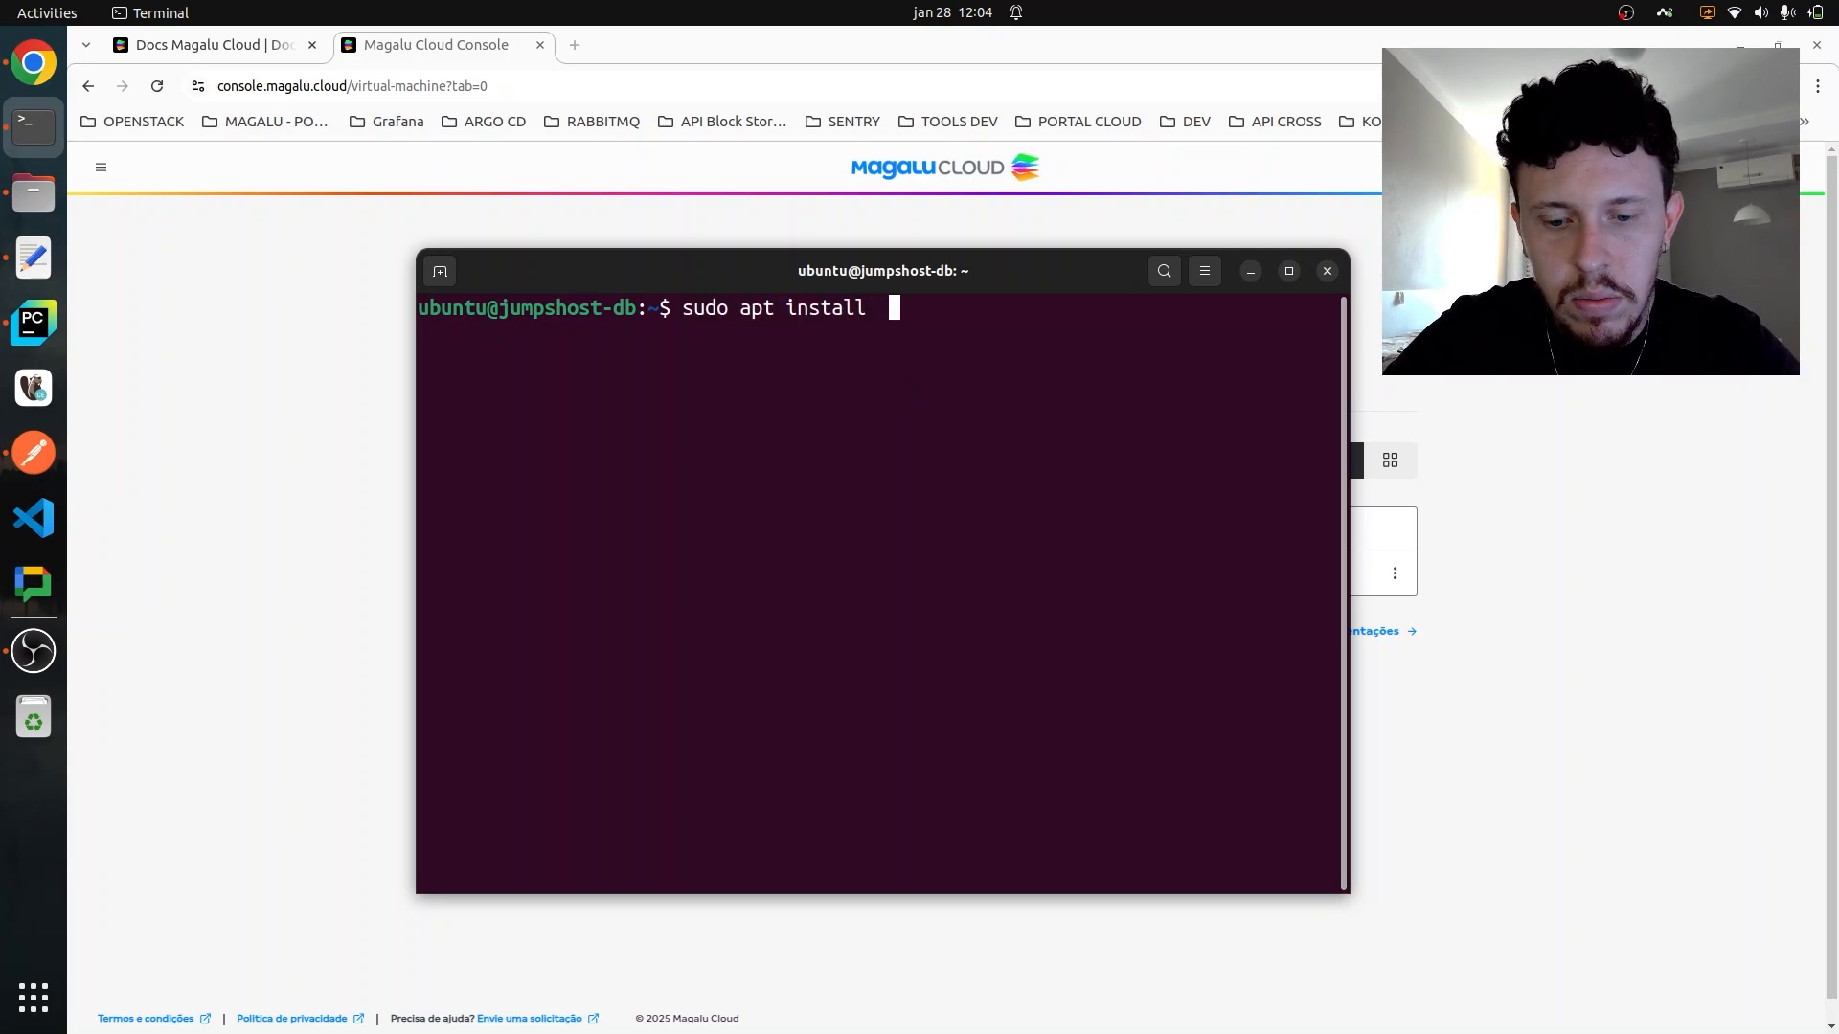
pyautogui.press('BackSpace')
pyautogui.press('BackSpace')
pyautogui.press('BackSpace')
pyautogui.write('mysql-')
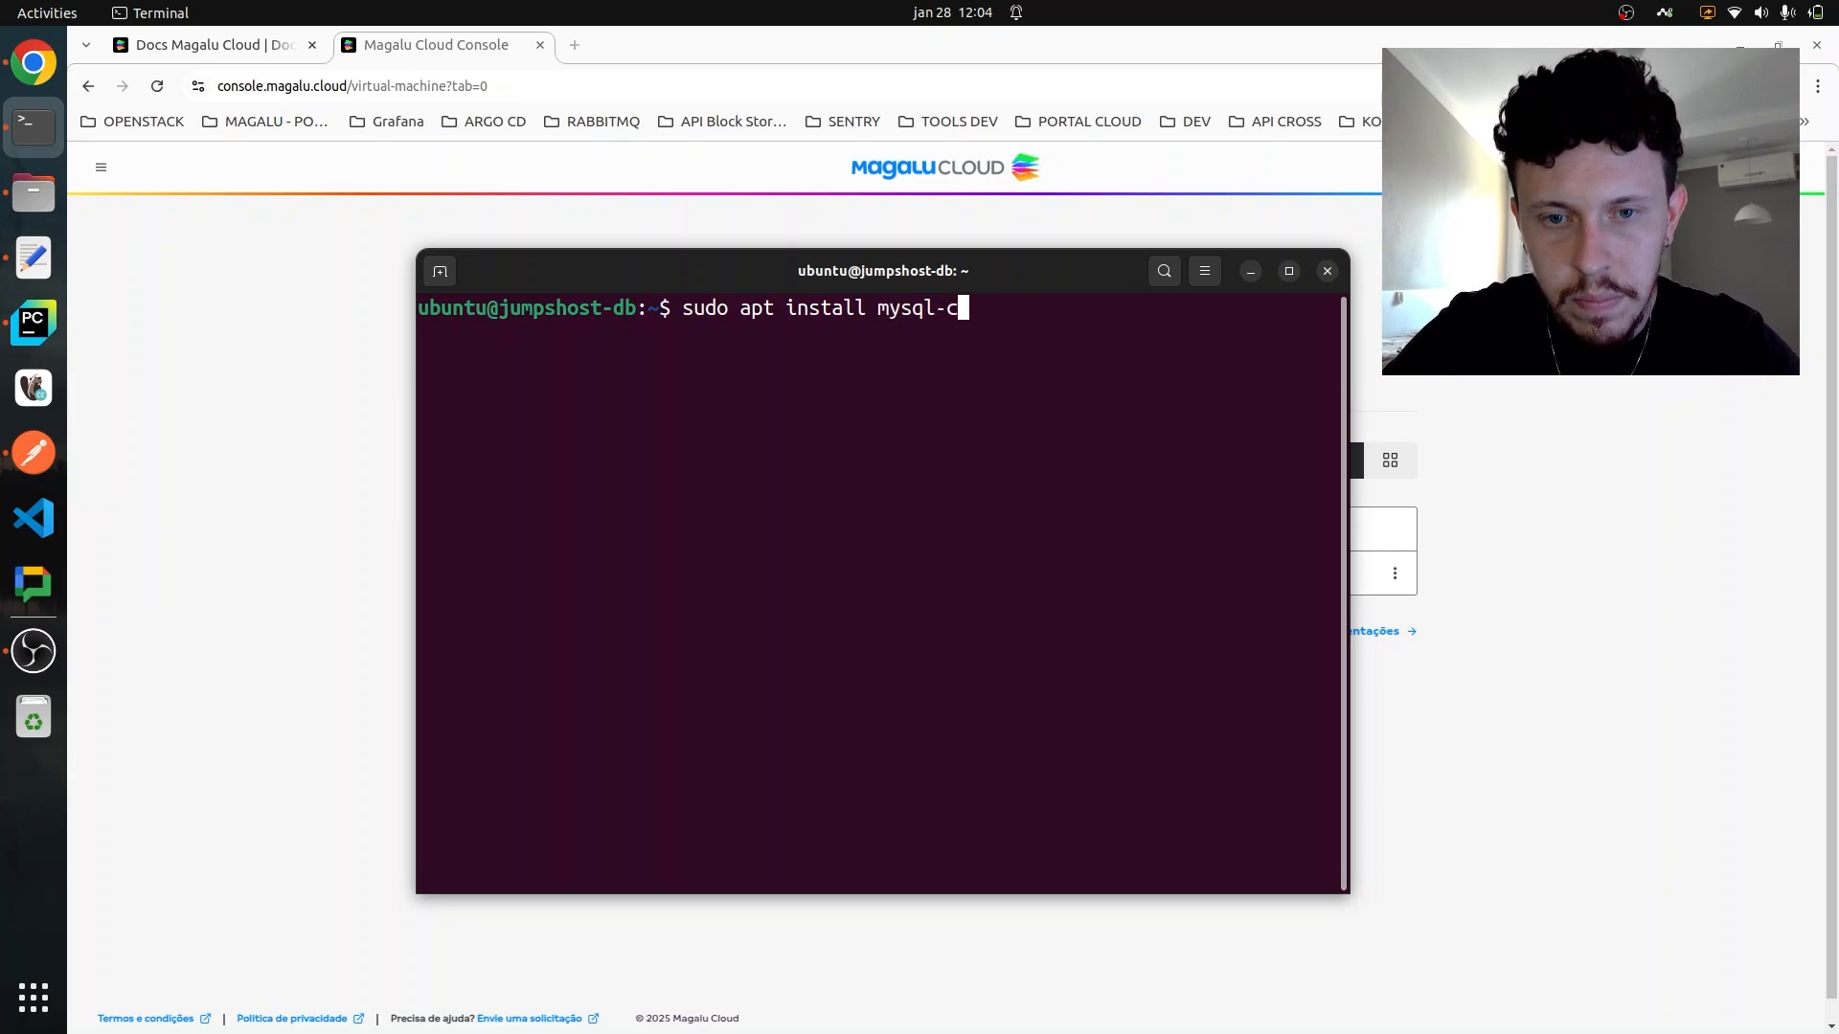
pyautogui.write('client')
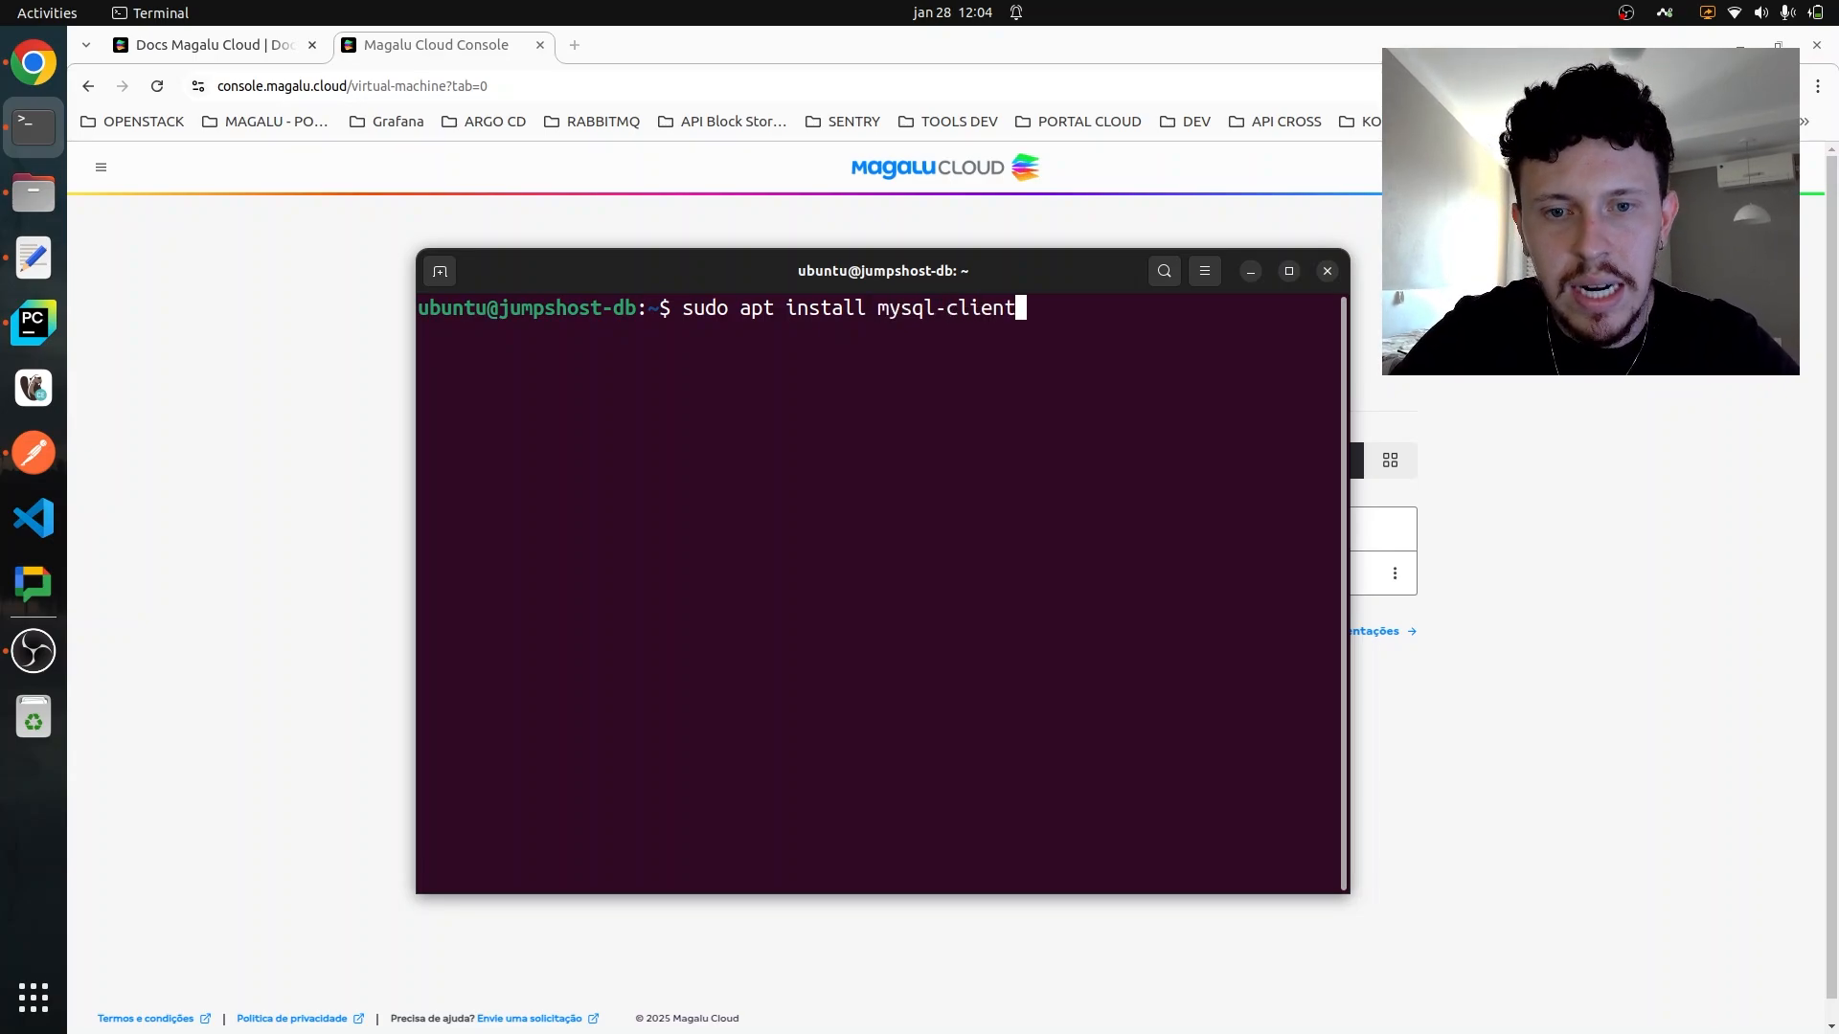
pyautogui.press('Return')
pyautogui.write('Y')
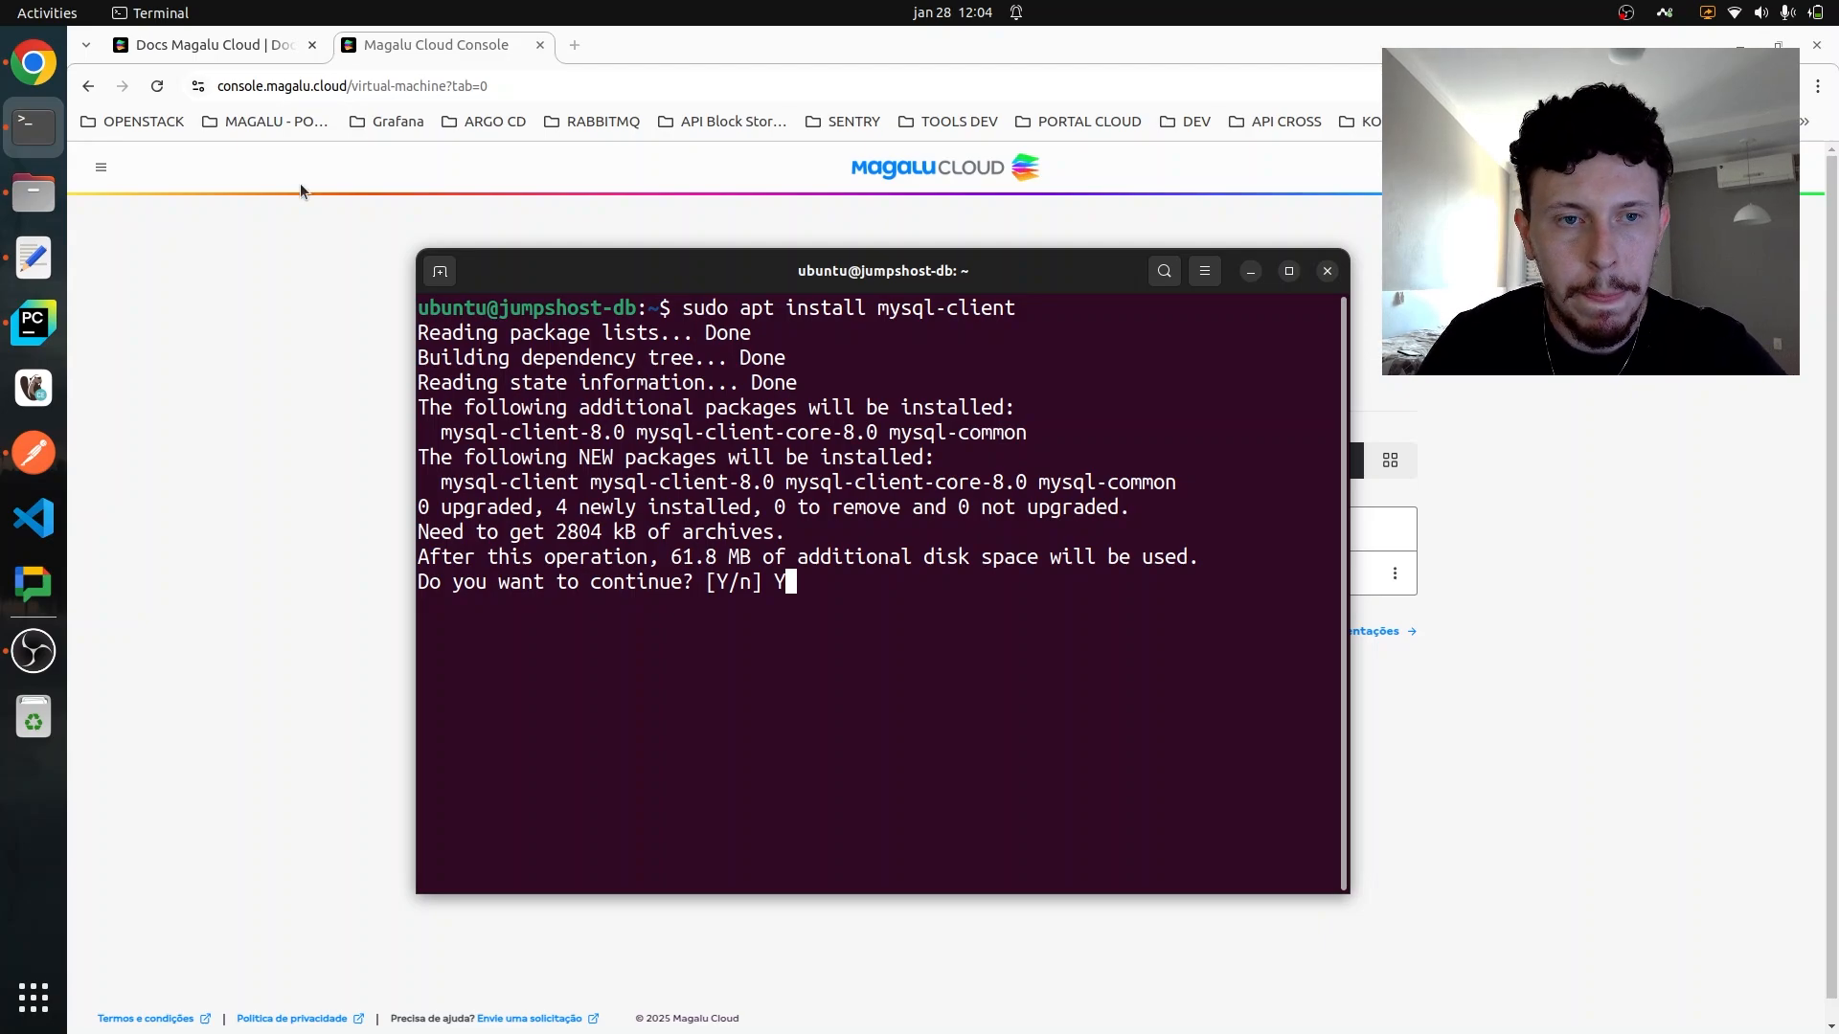
# - Return to the Magalu Cloud console in Chrome and copy the private IPv4 address of marketplacedb from the Database list
pyautogui.click(267, 274)
pyautogui.click(101, 167)
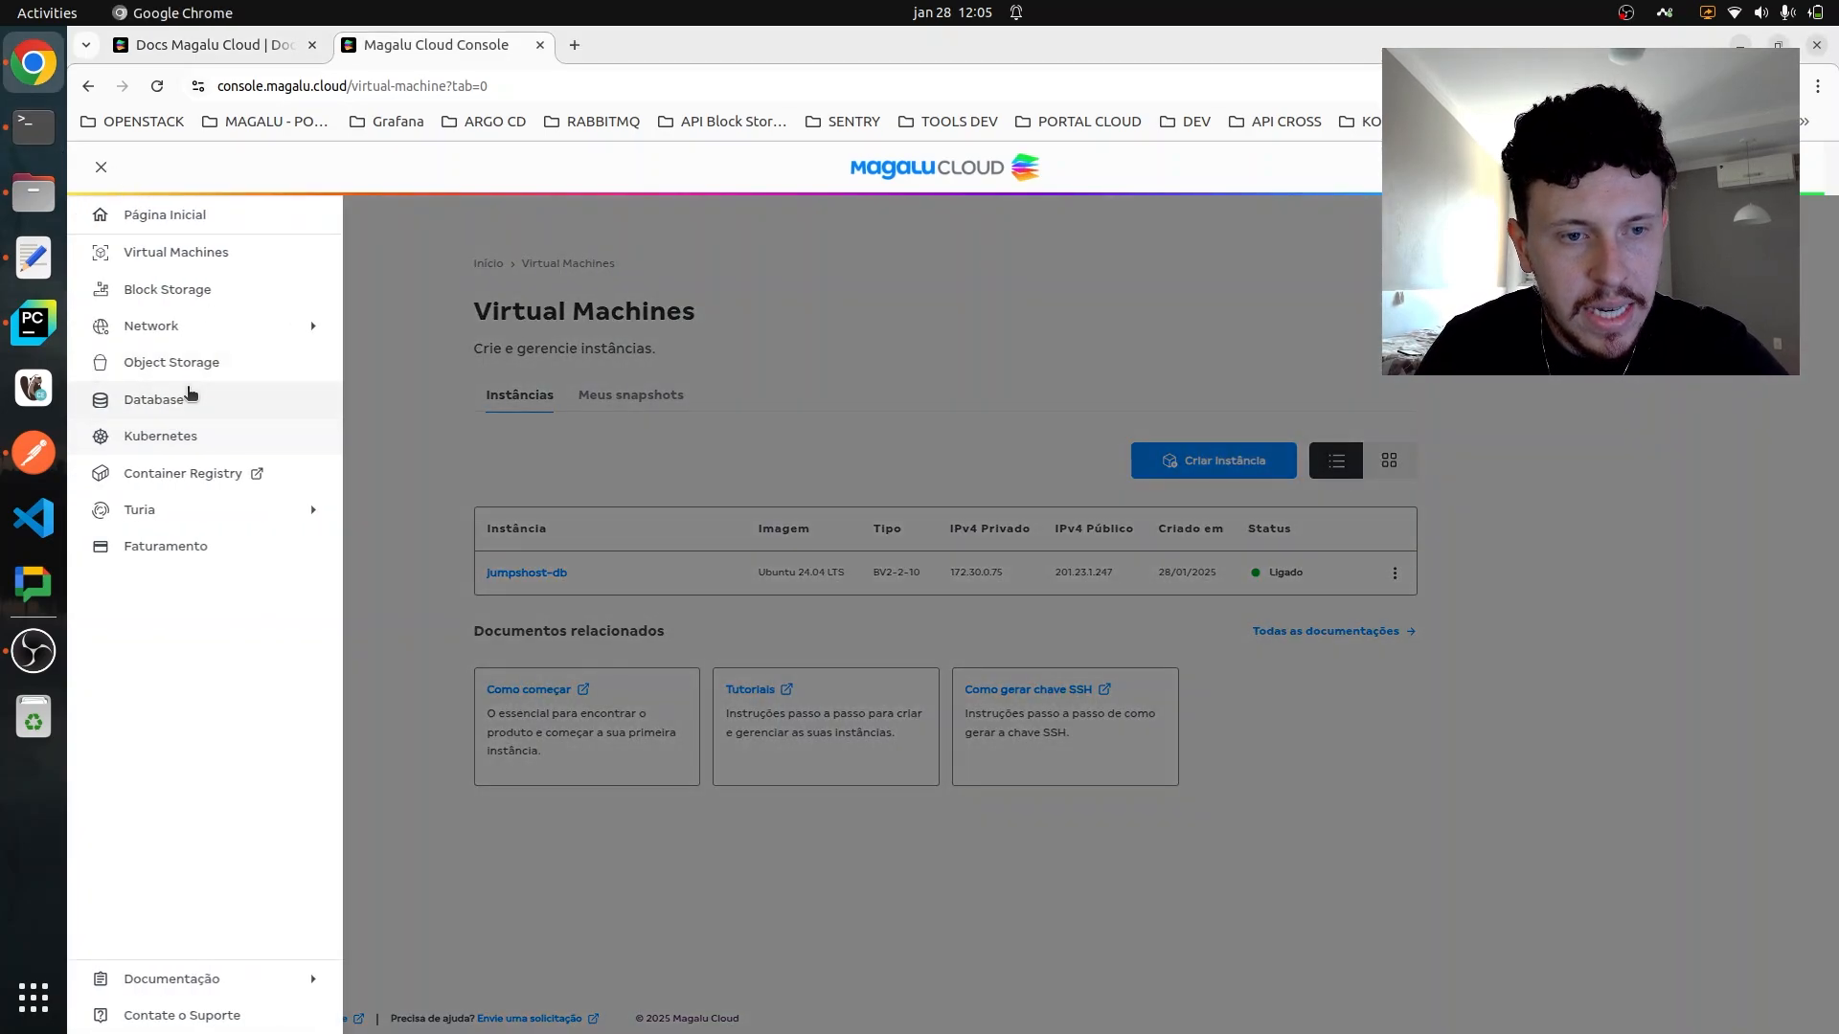
pyautogui.click(183, 399)
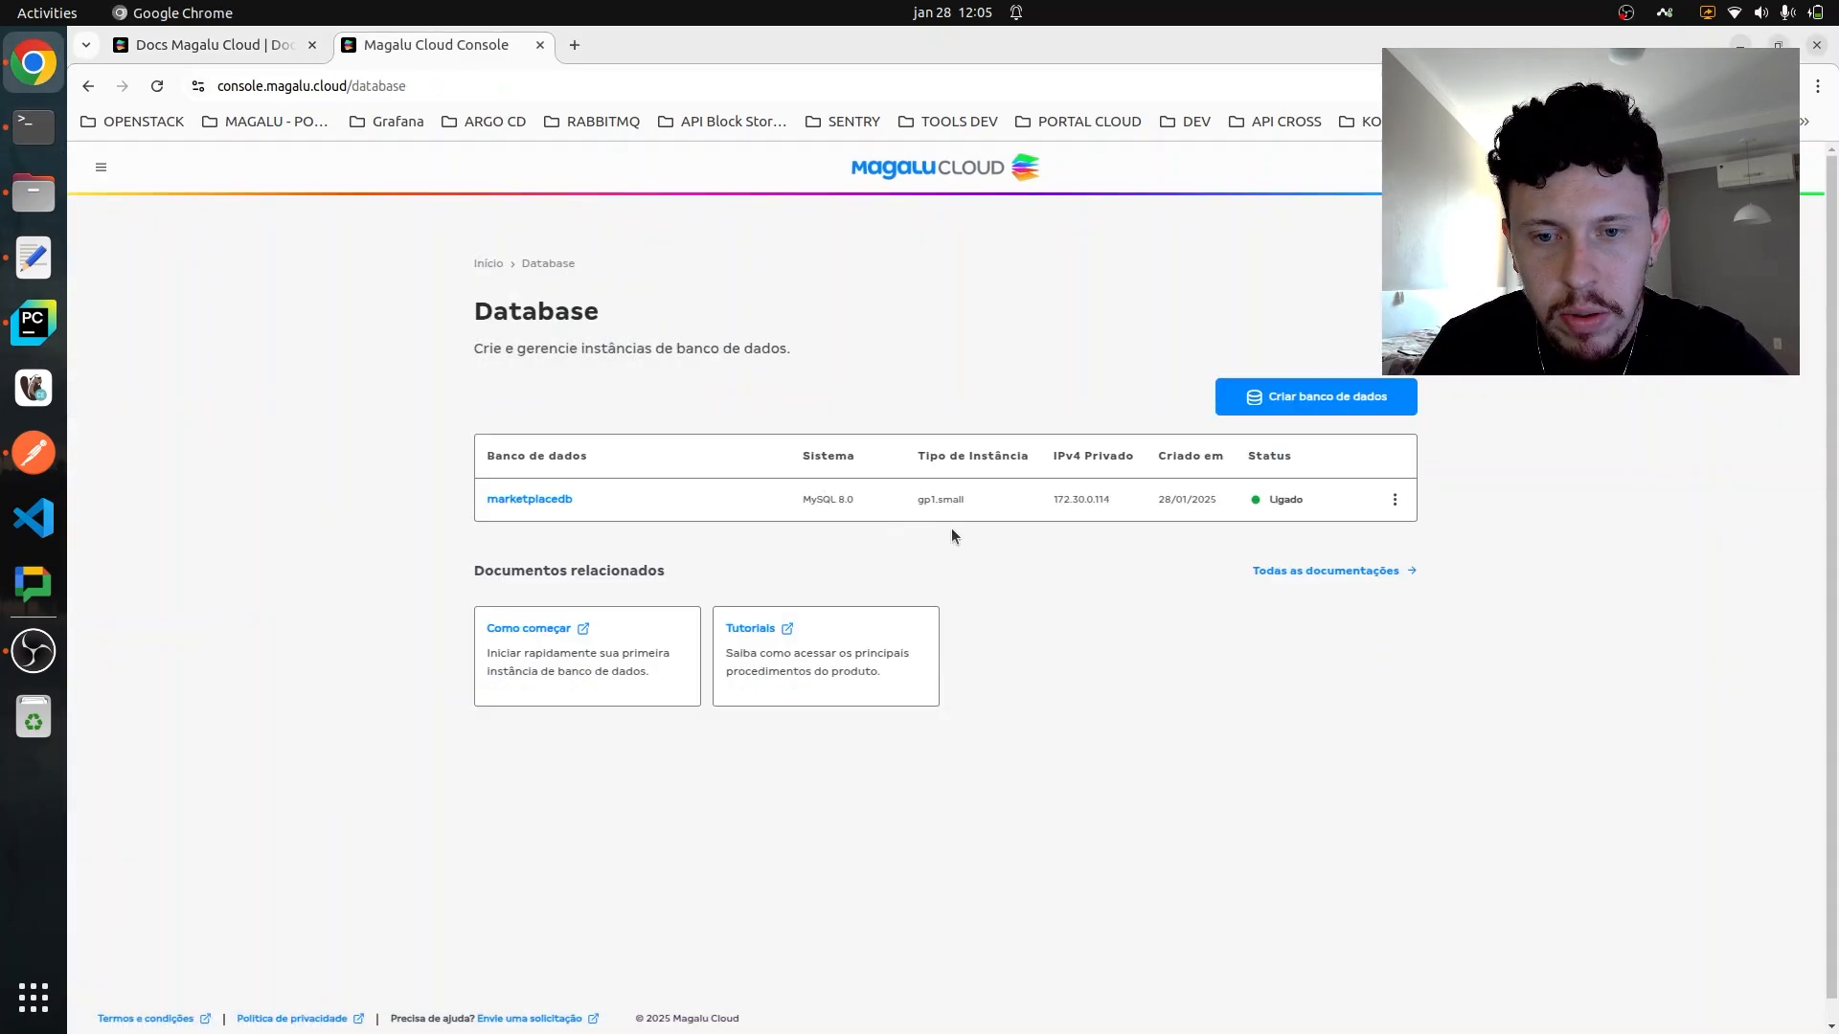
pyautogui.doubleClick(1092, 499)
pyautogui.rightClick(1091, 499)
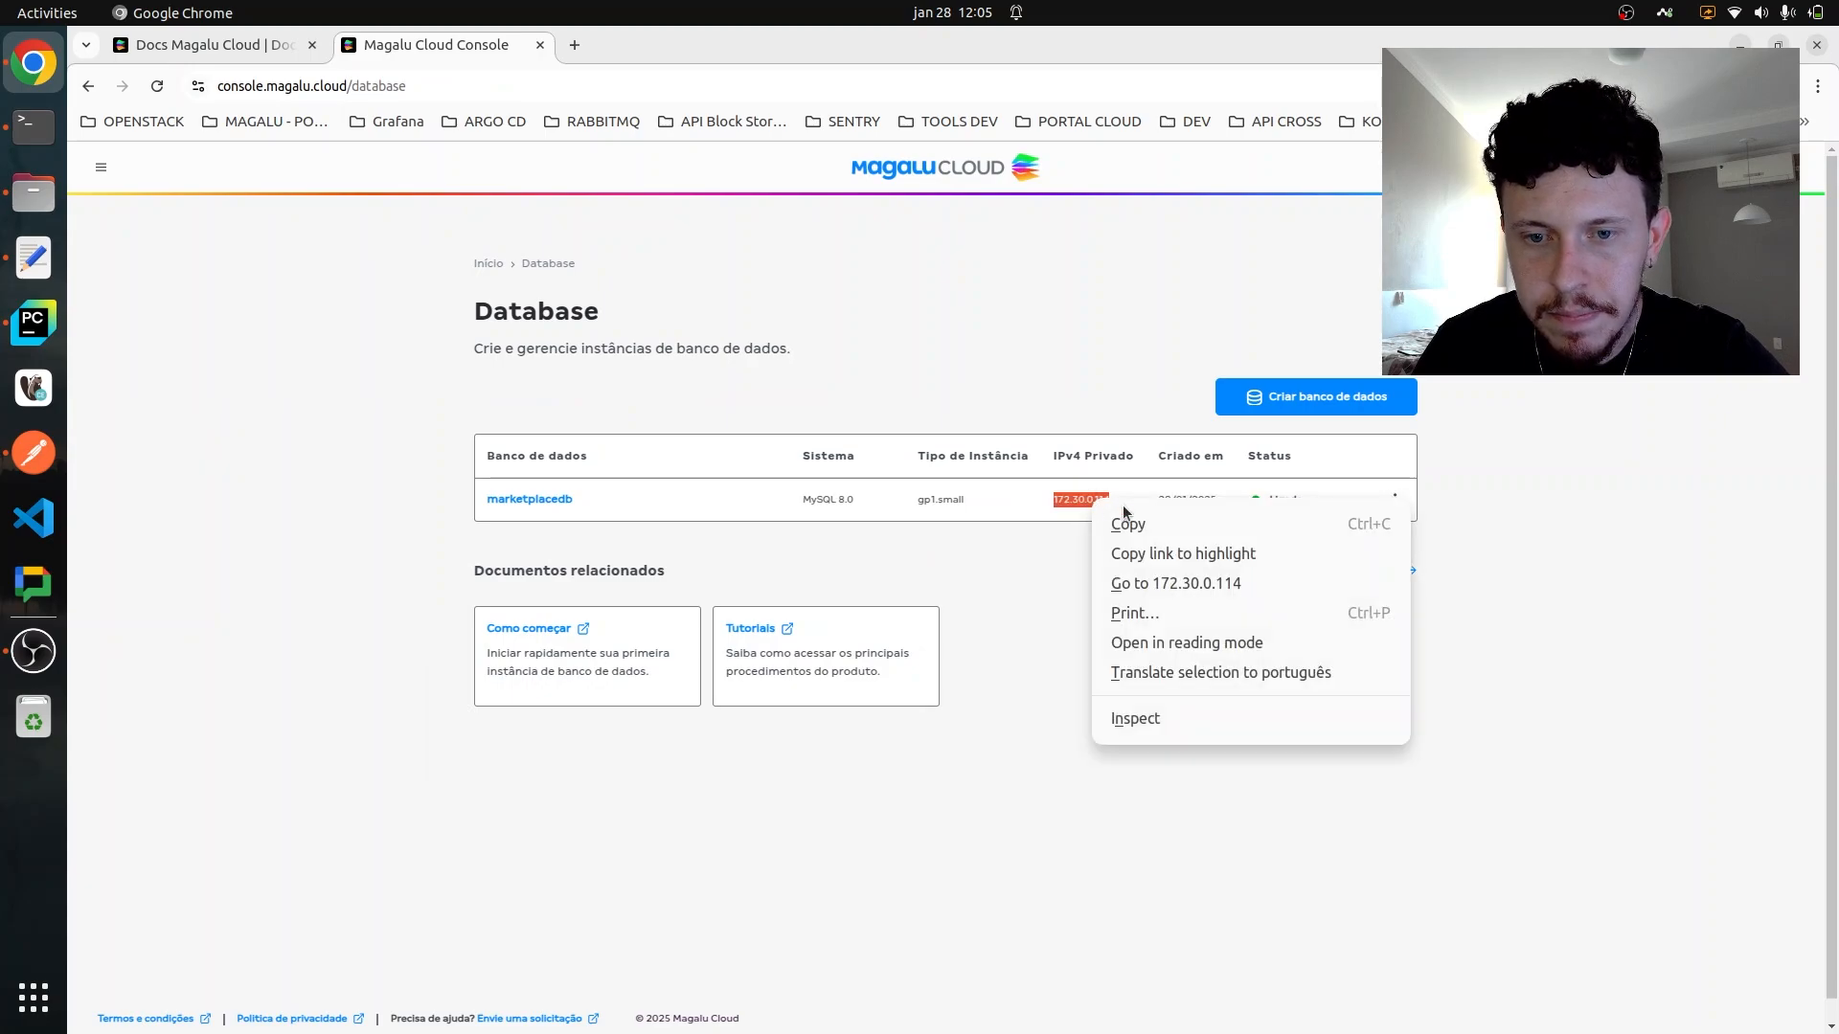
pyautogui.click(1133, 523)
# - In the terminal, connect to MySQL with "mysql -h 172.30.0.114 -u tomate -p" and enter the database user's password
pyautogui.hotkey('alt', 'Tab')
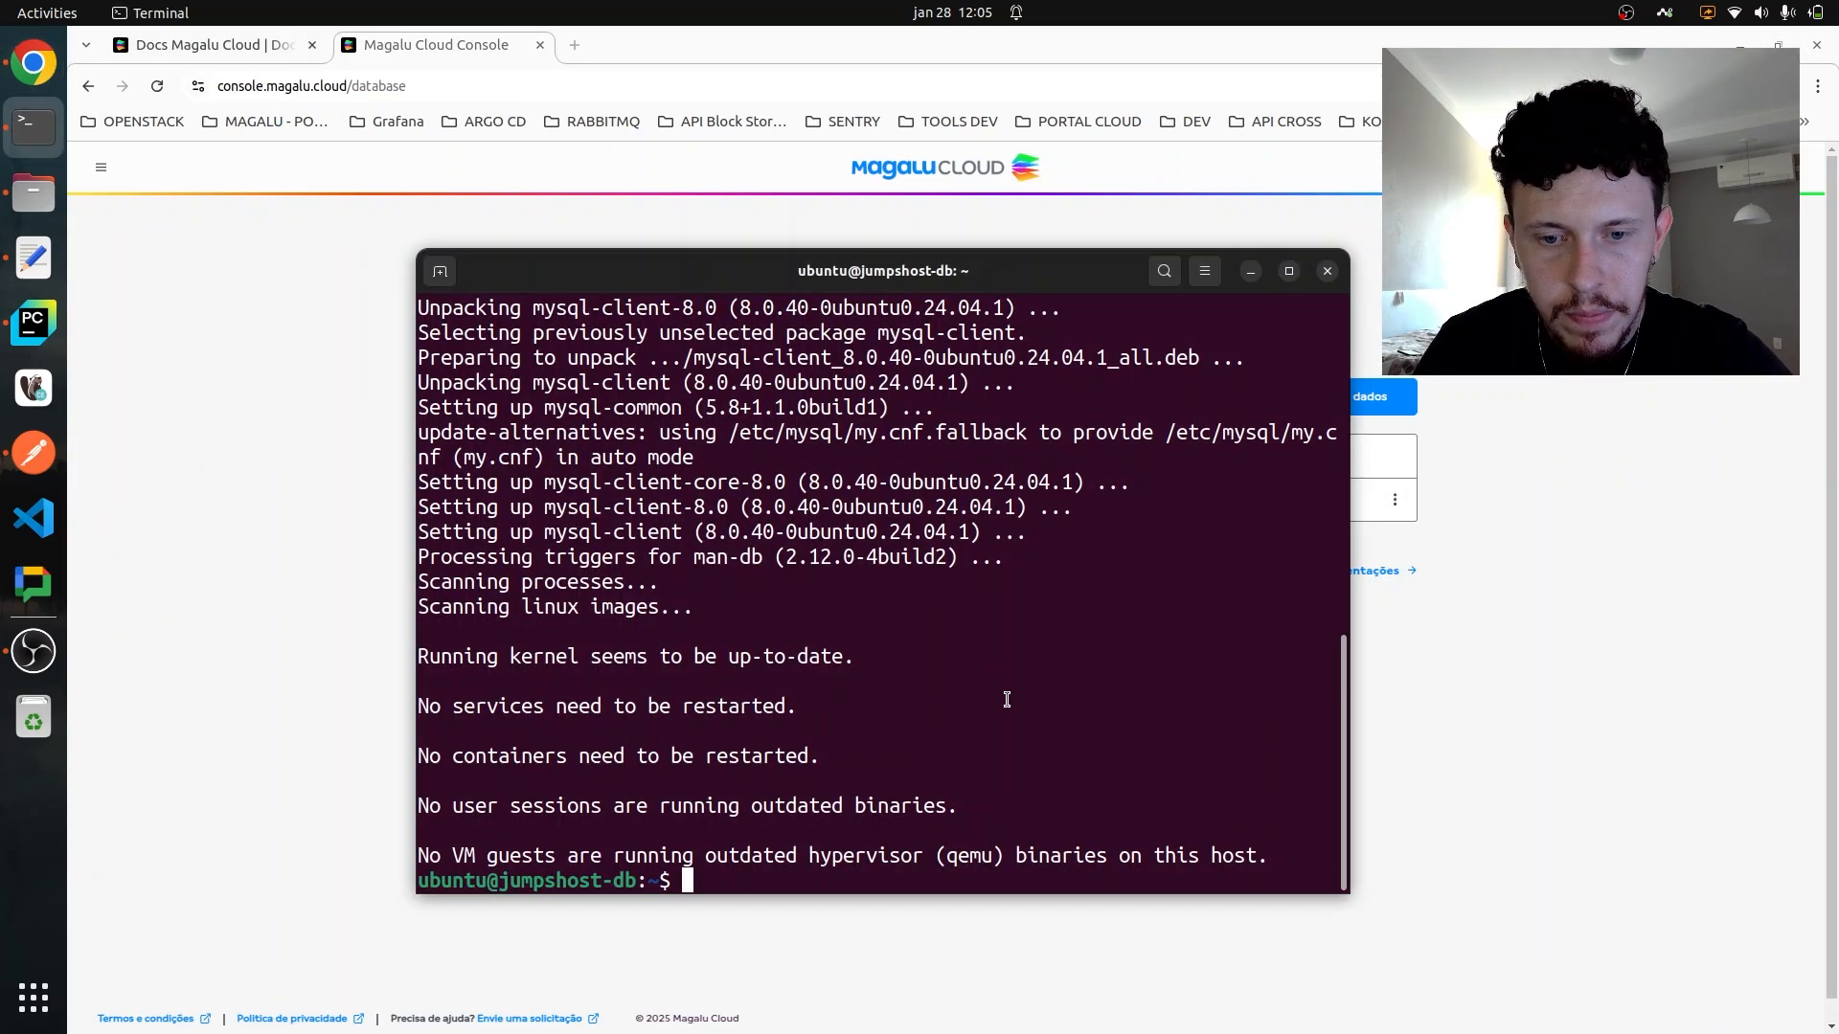
pyautogui.write('m')
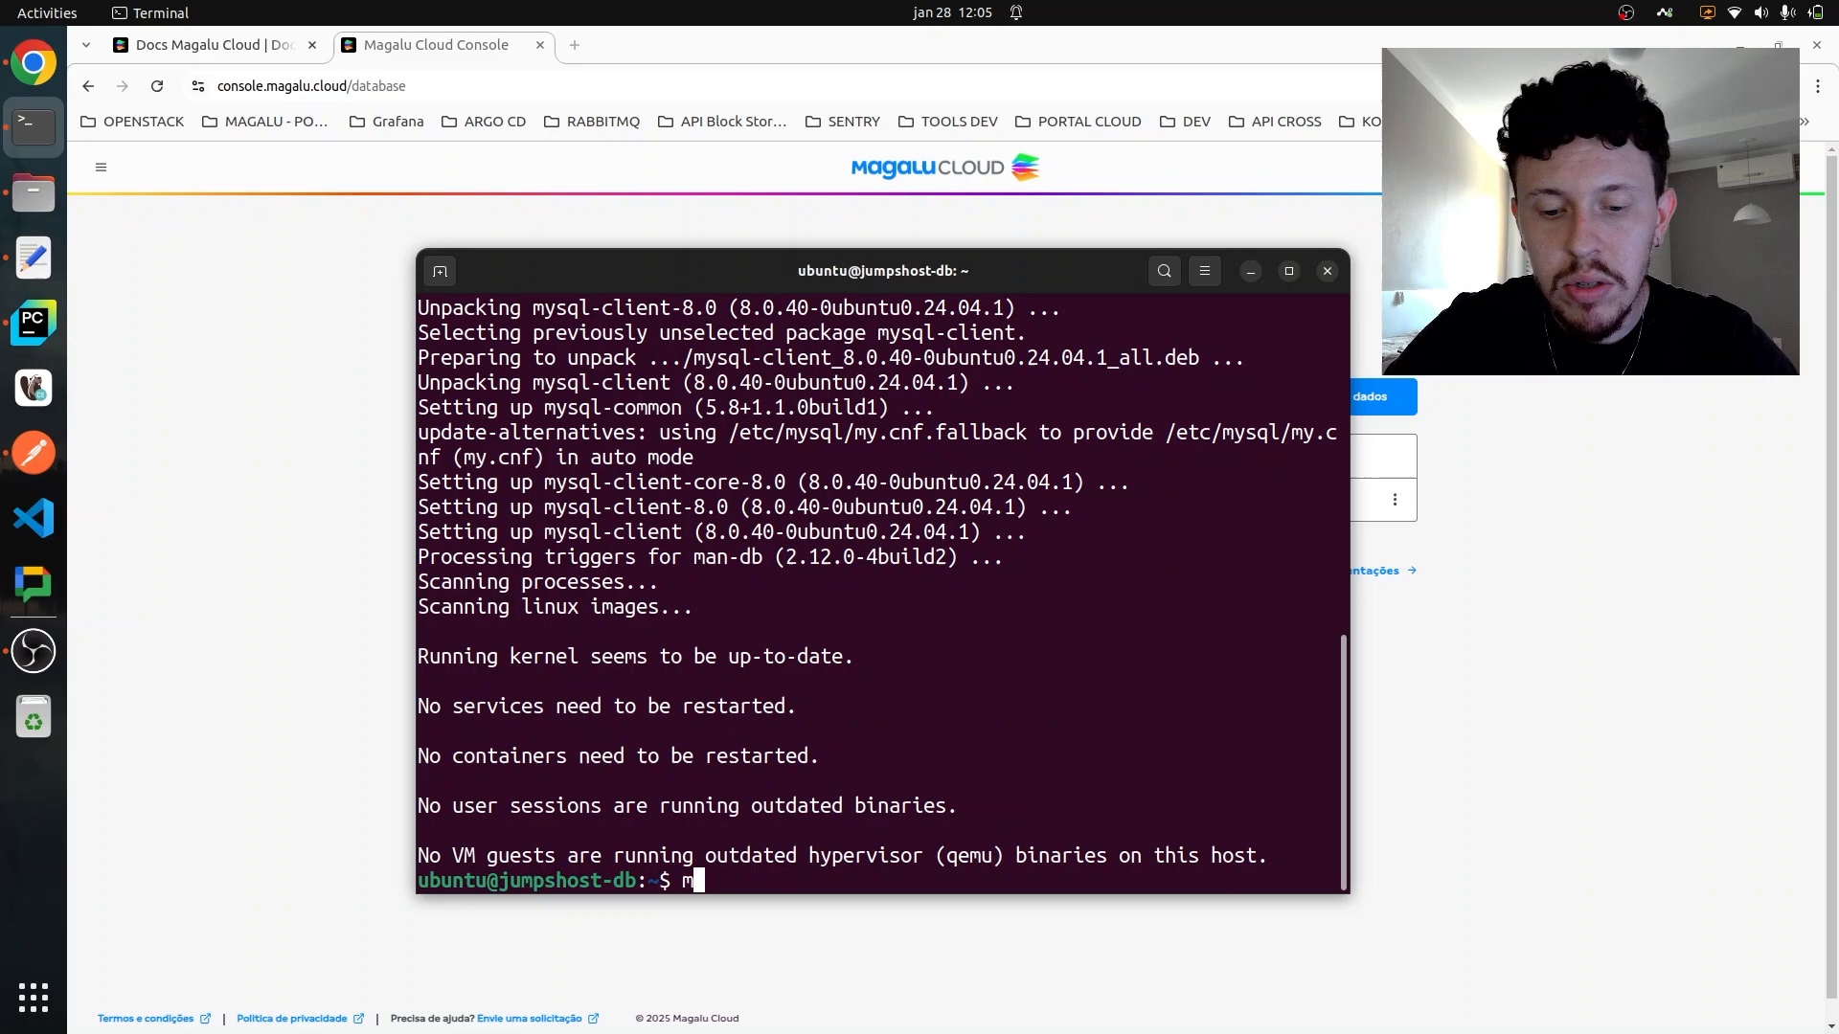
pyautogui.write('ysql ')
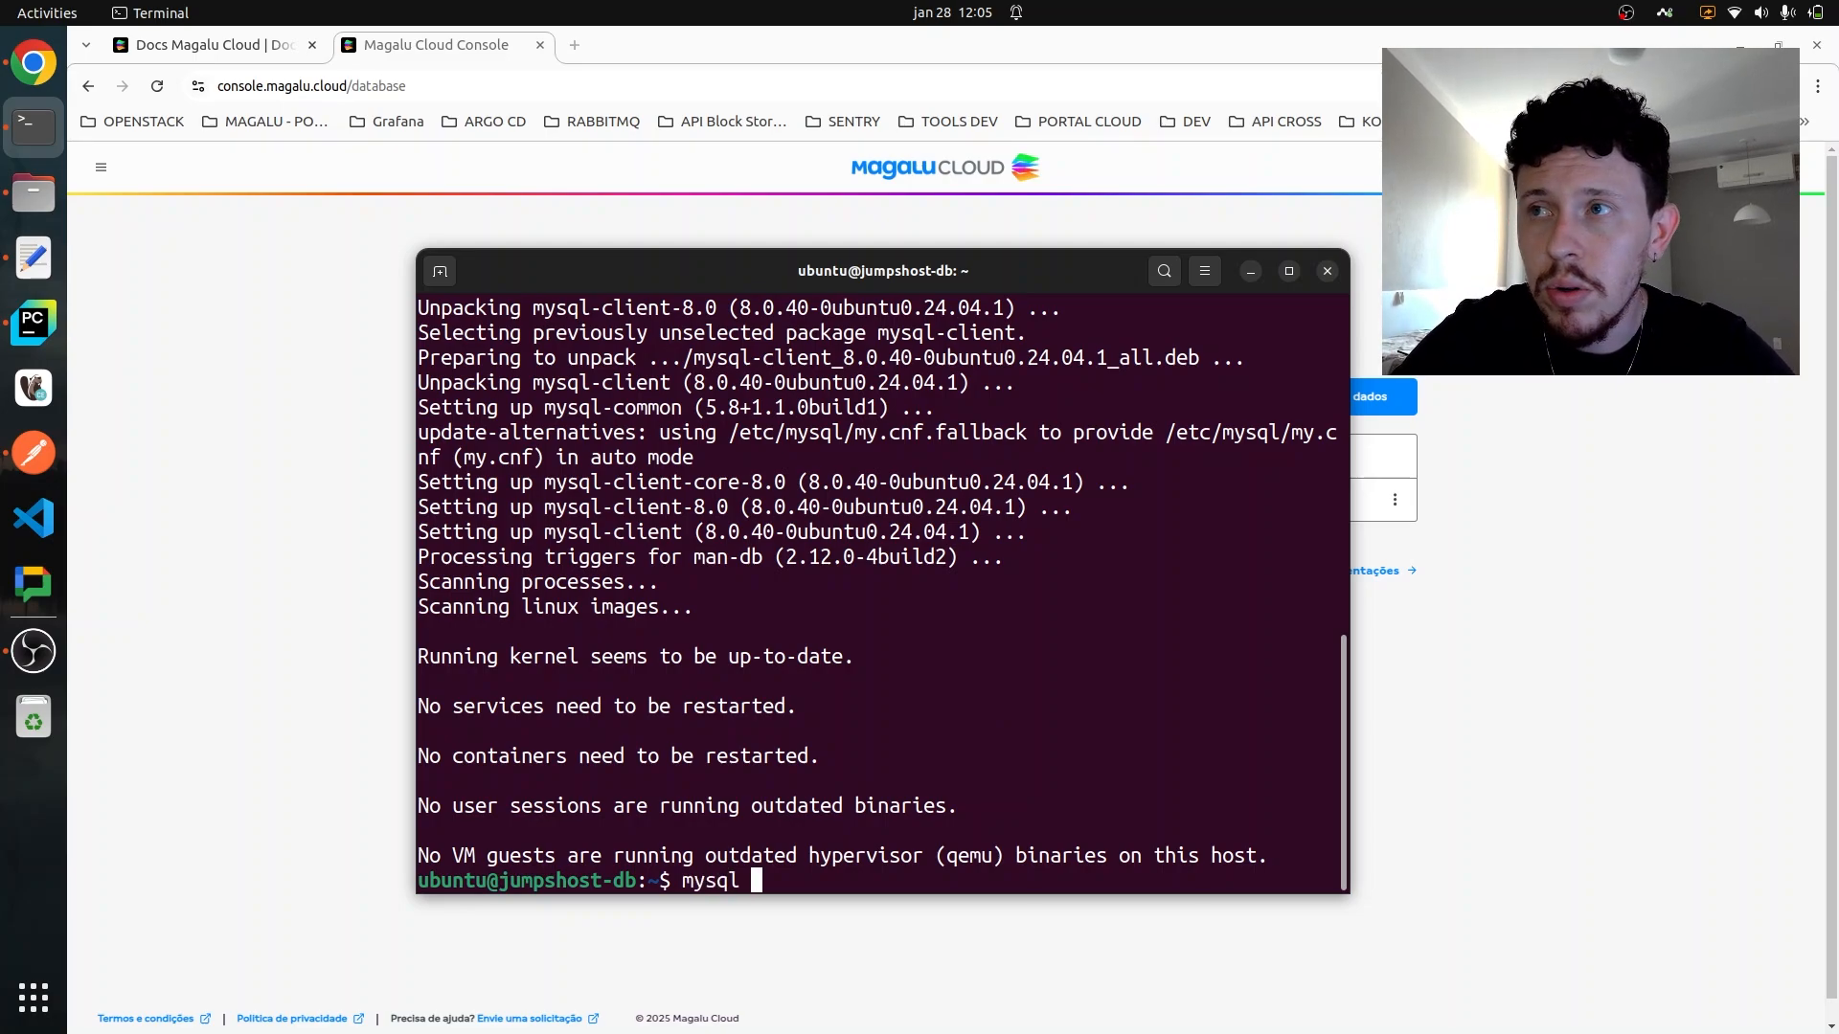
pyautogui.write('-h')
pyautogui.hotkey('ctrl', 'shift', 'v')
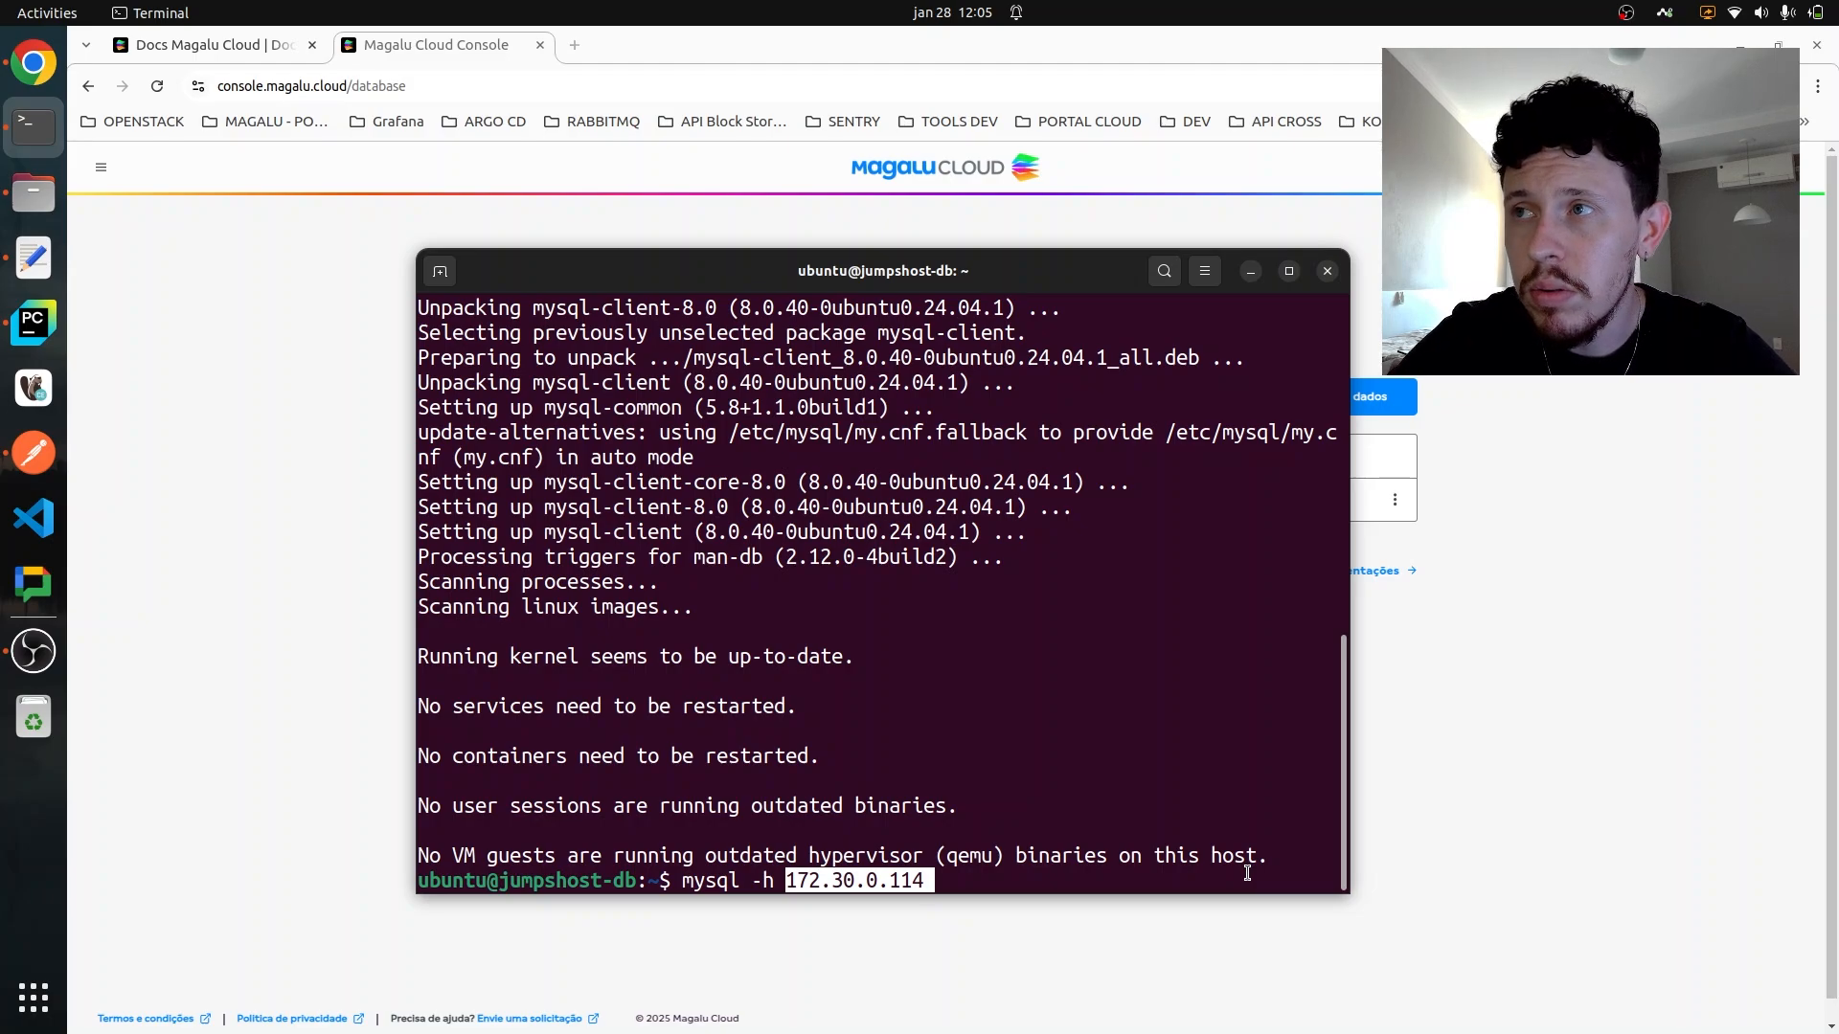
pyautogui.write('-u')
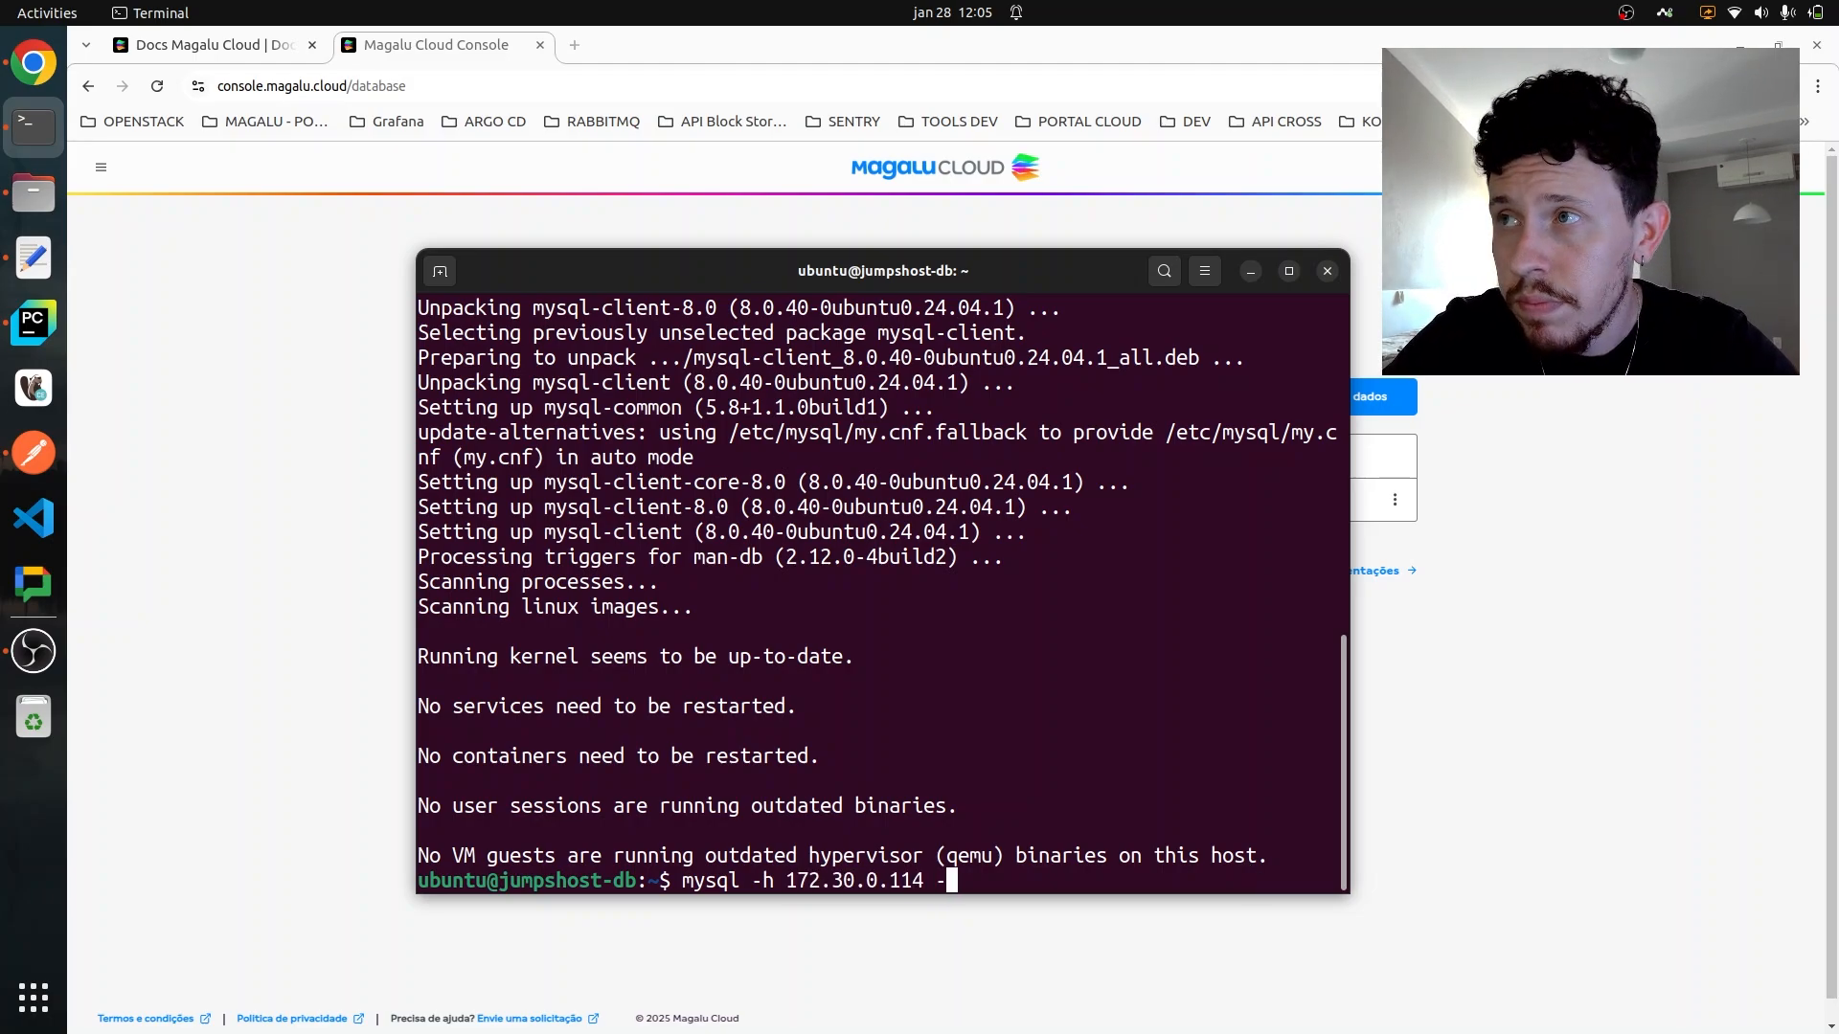
pyautogui.write('tomat')
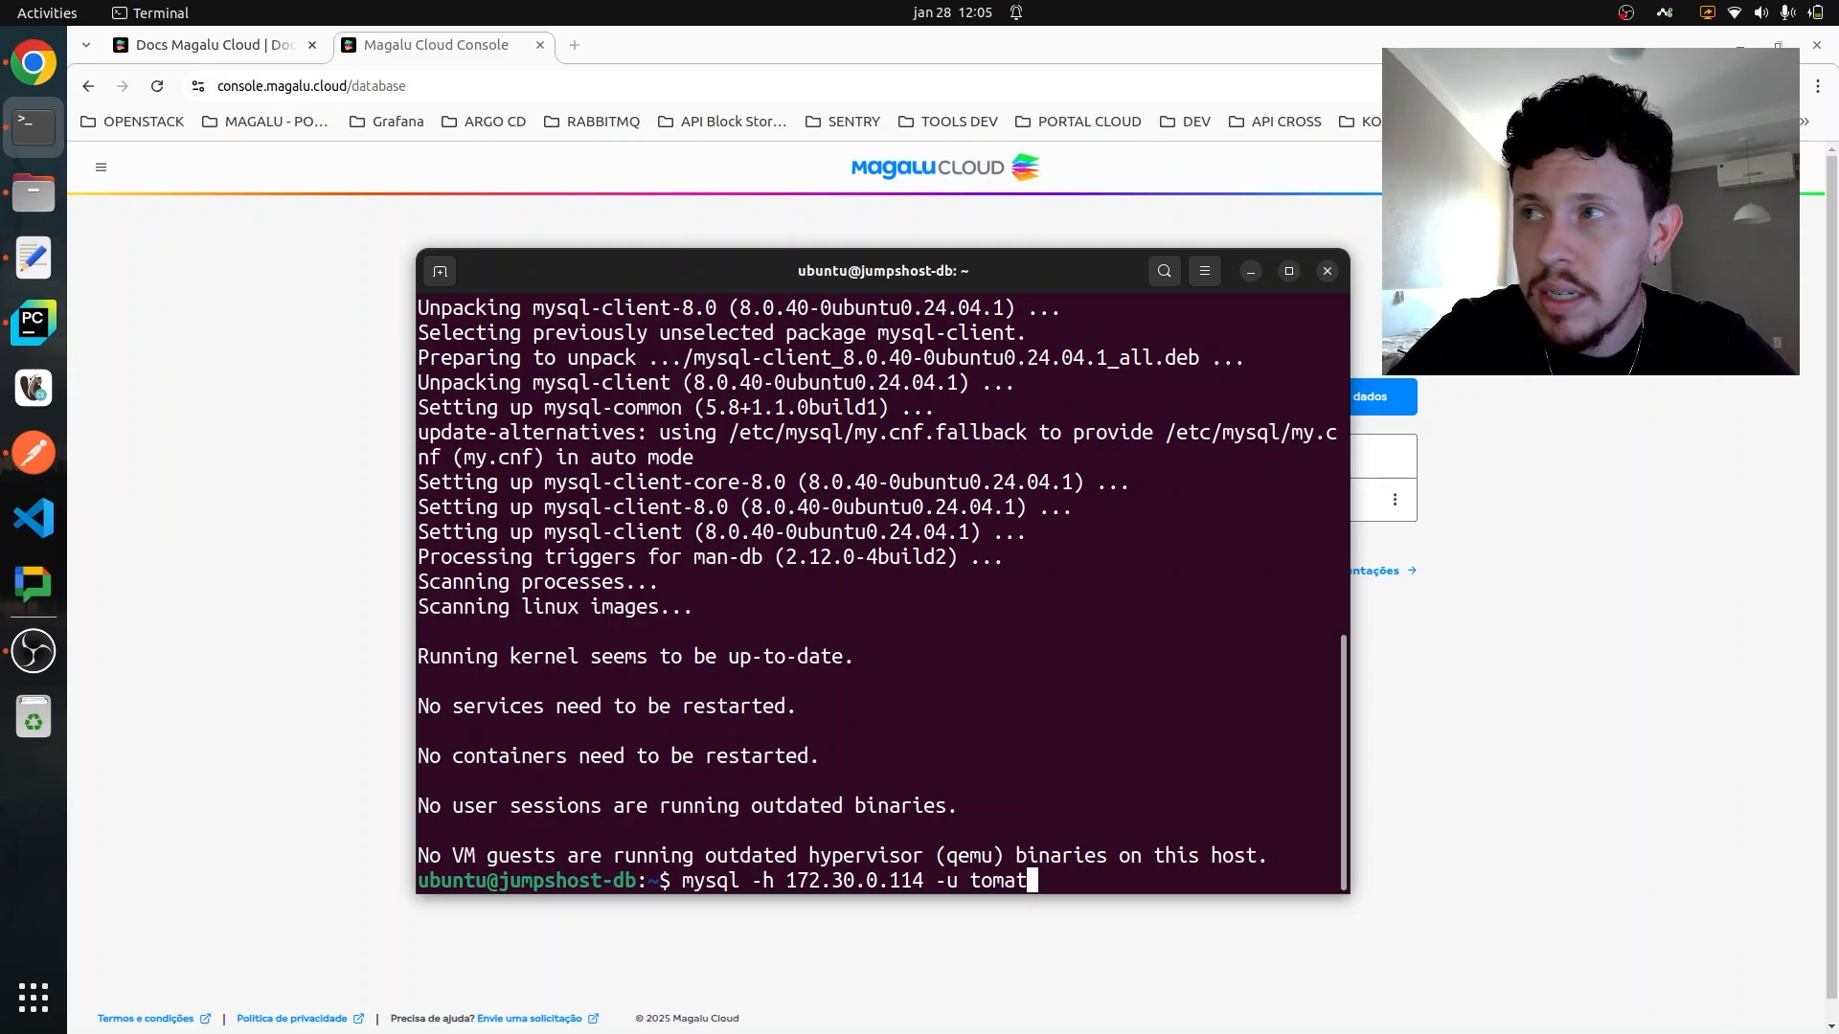
pyautogui.write('e ')
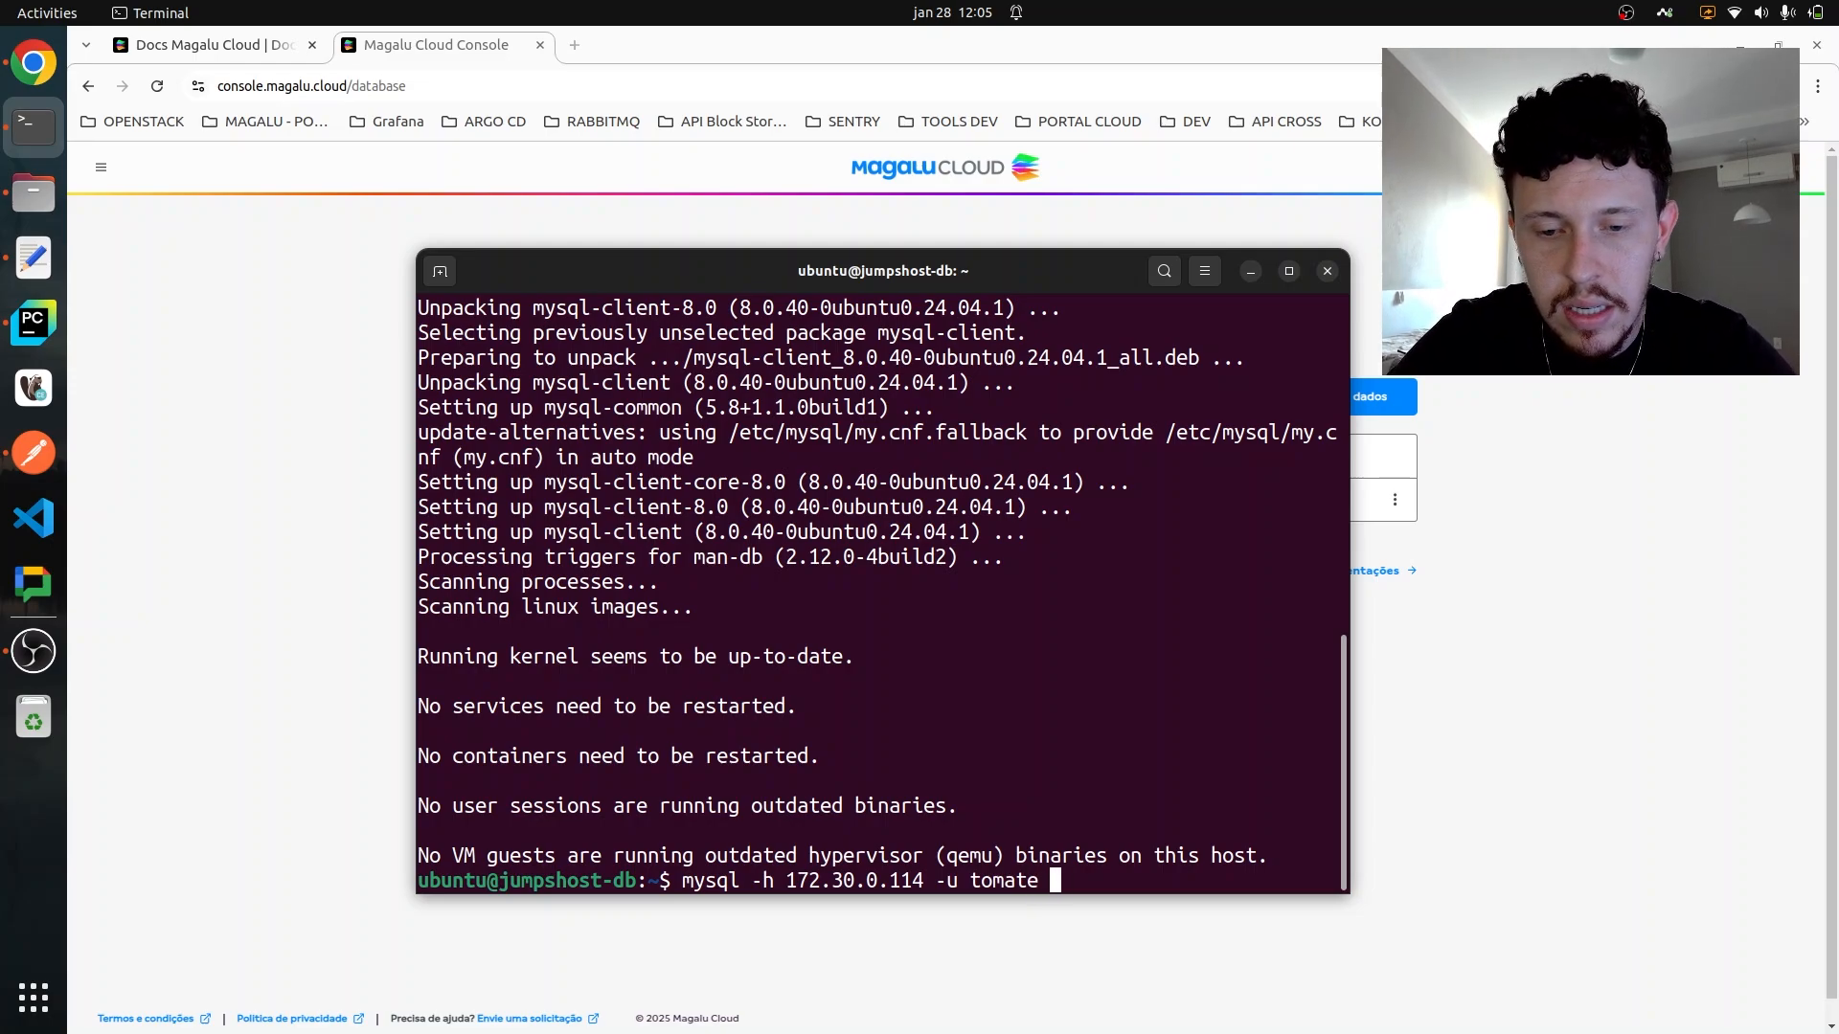
pyautogui.write('-')
pyautogui.write('p')
pyautogui.press('Return')
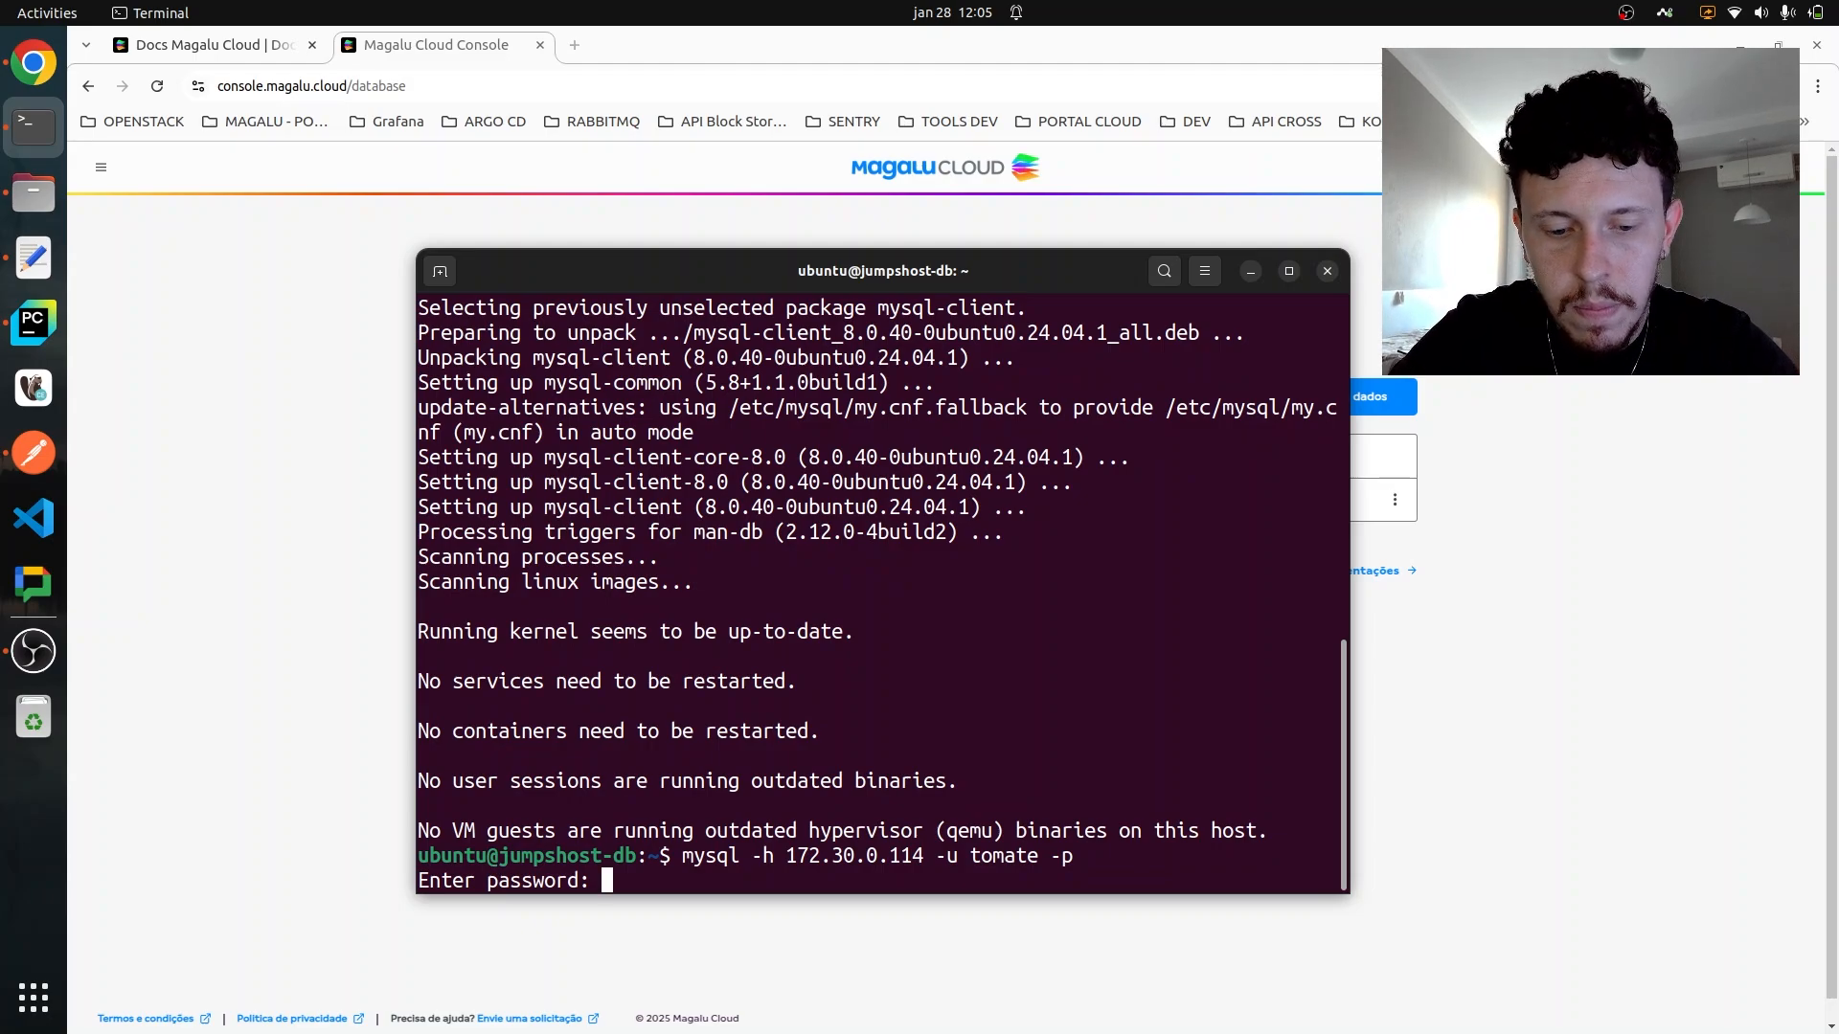
pyautogui.press('Return')
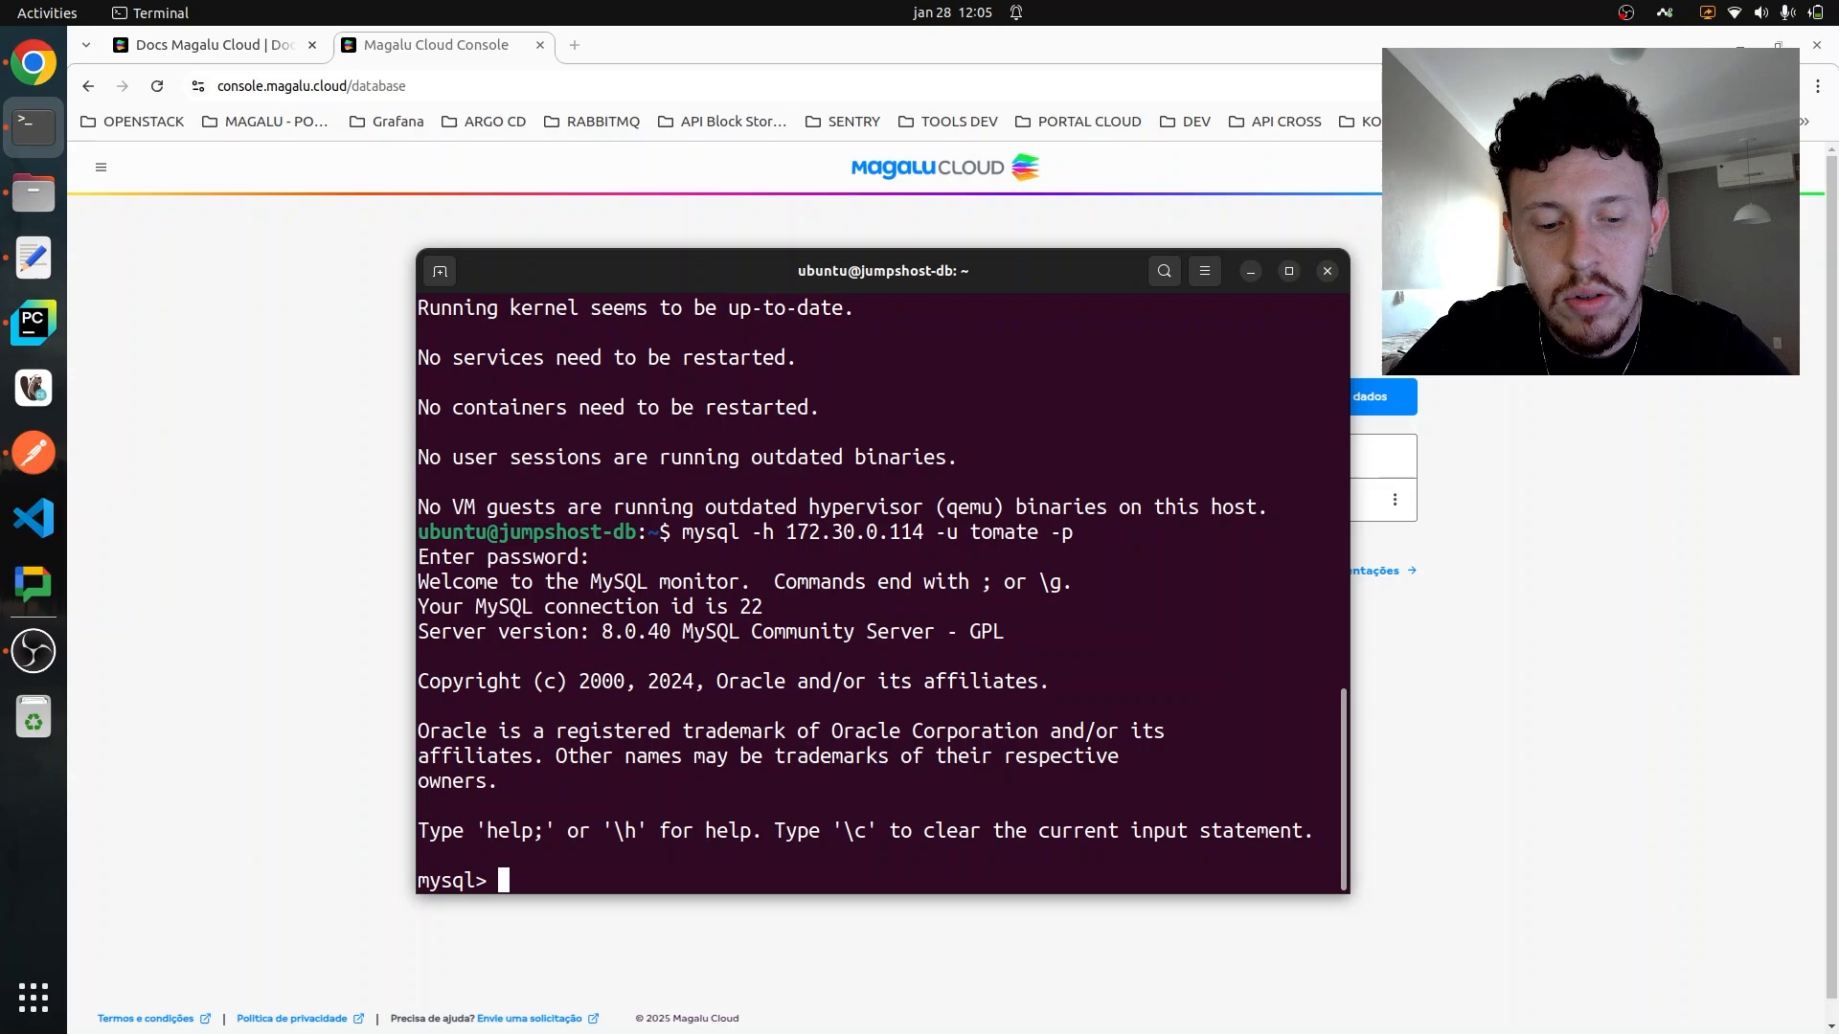
# - List the databases on the MySQL server with "show databases;"
pyautogui.write('show ')
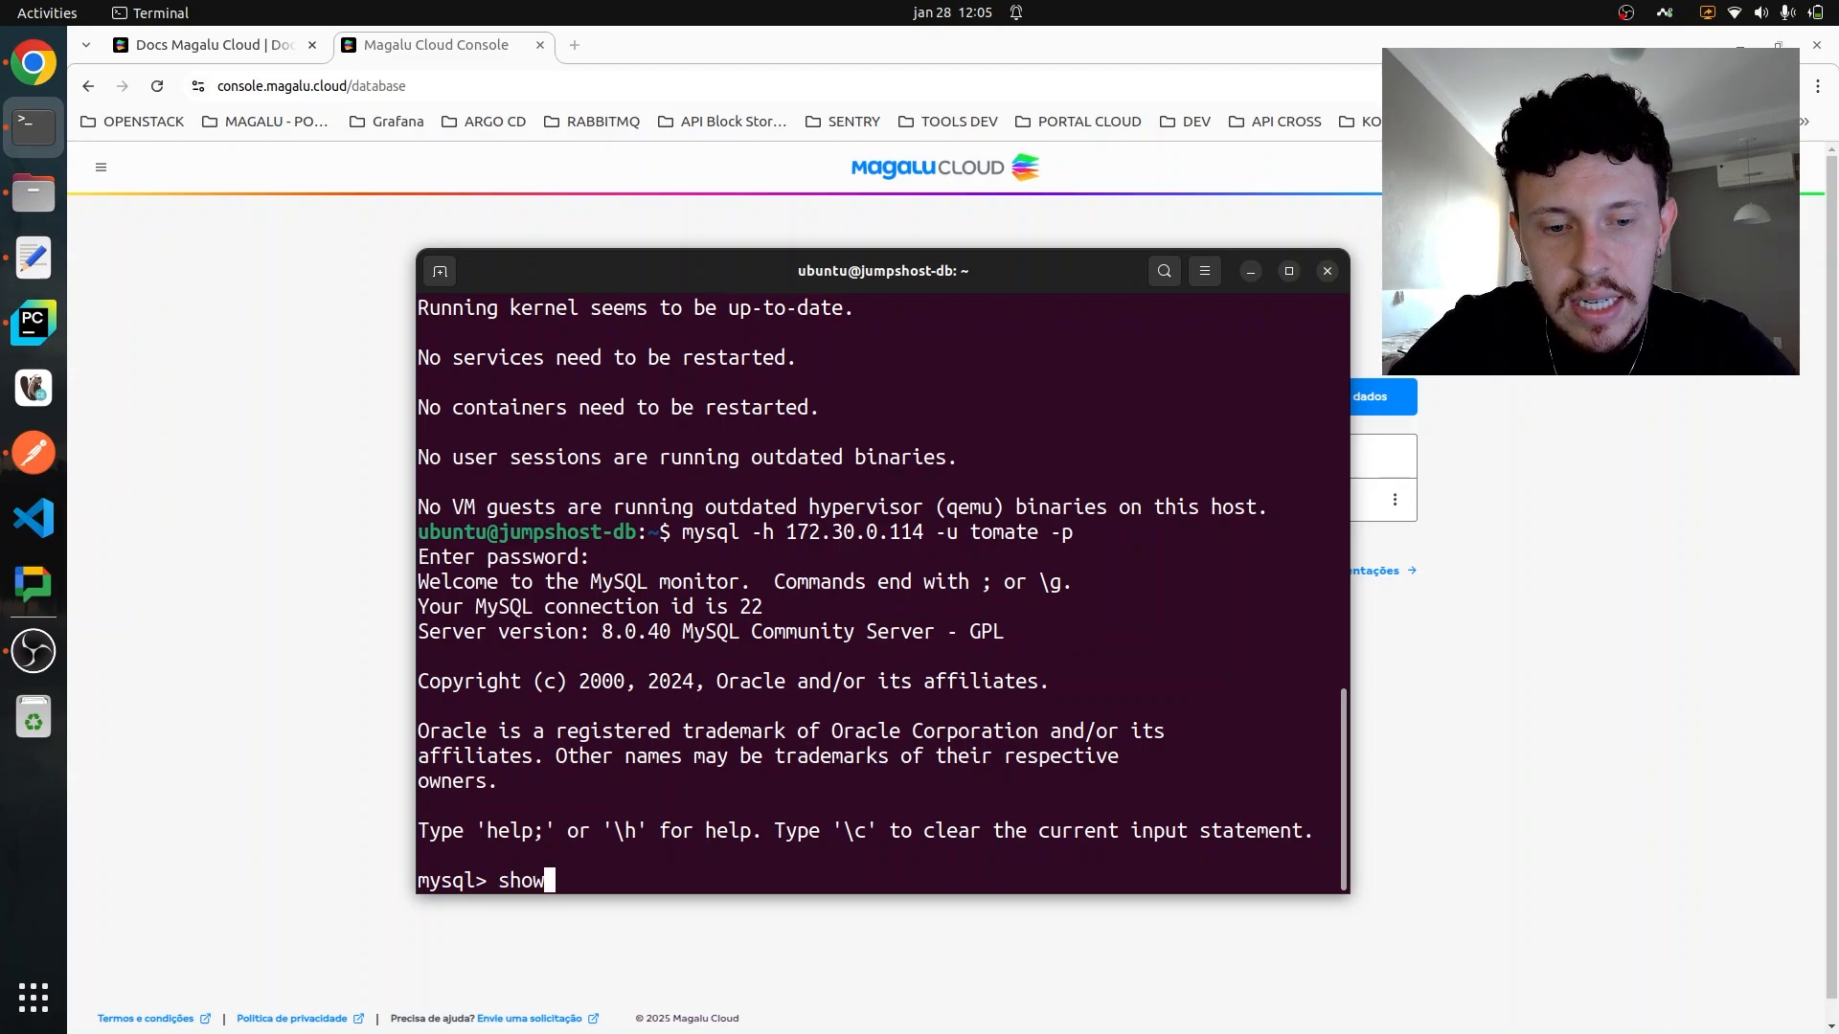
pyautogui.write('databas')
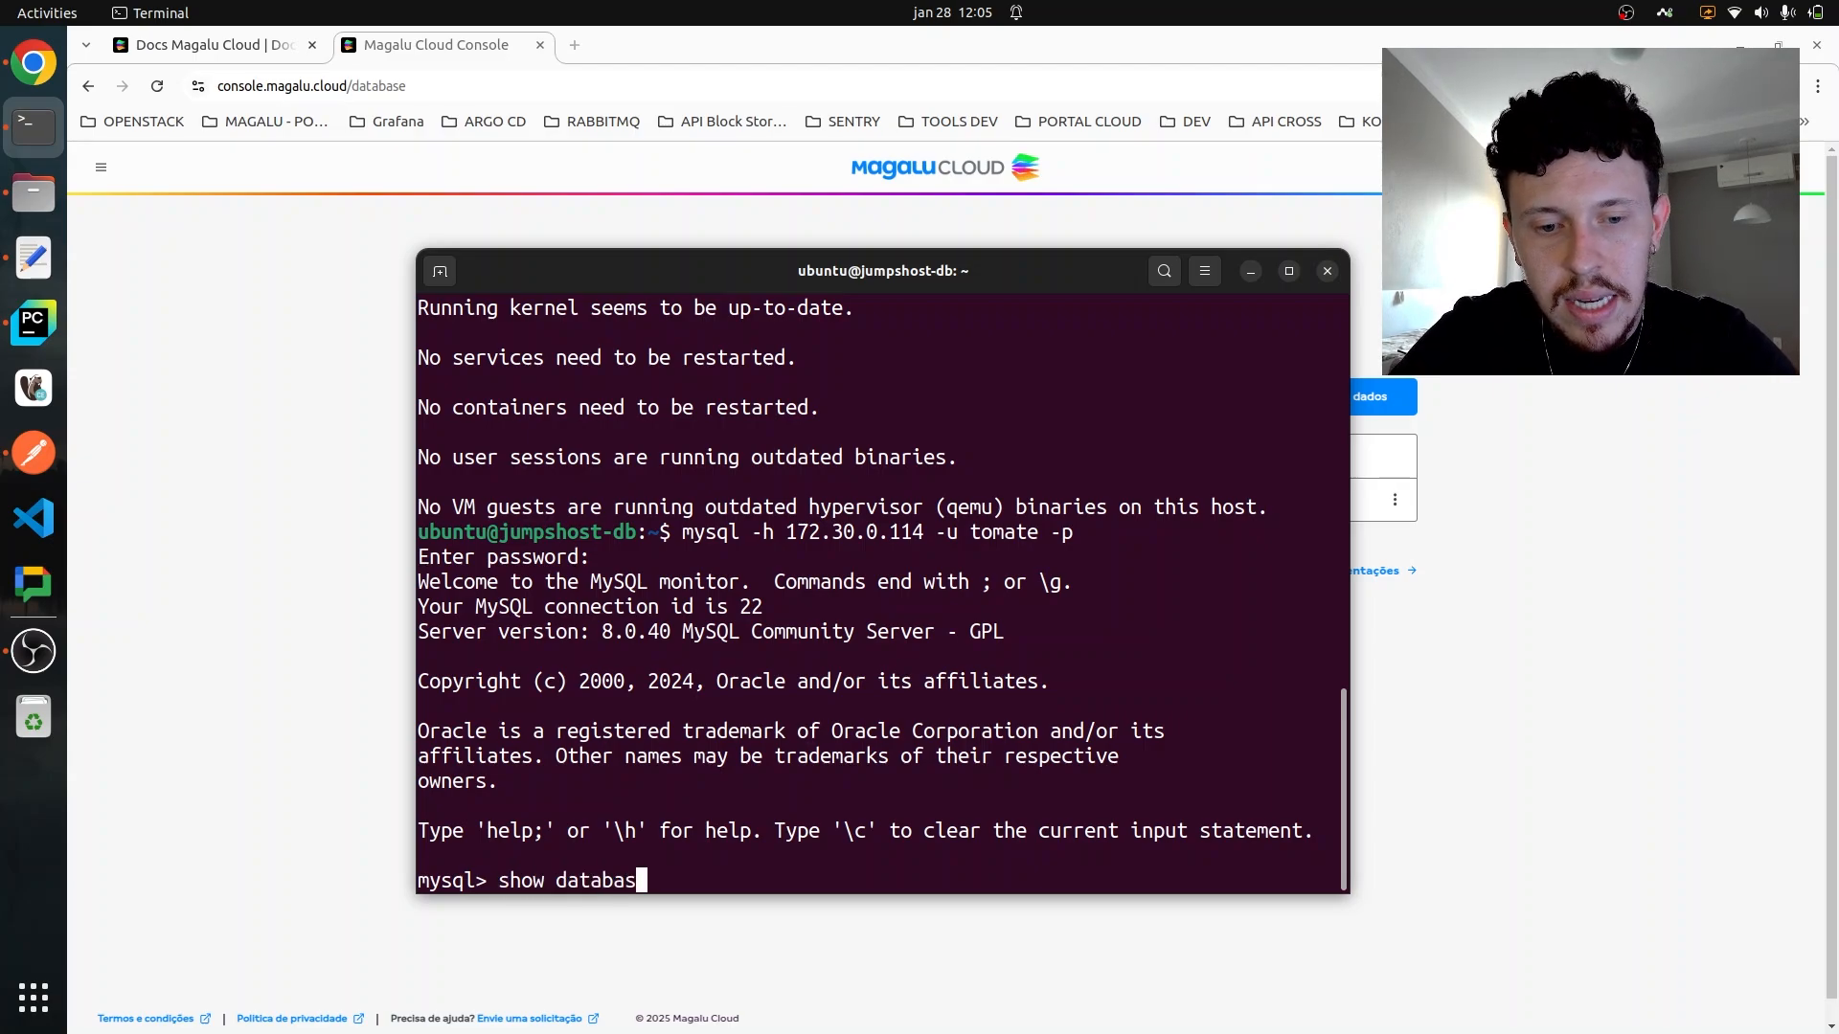
pyautogui.write('es;')
pyautogui.press('Return')
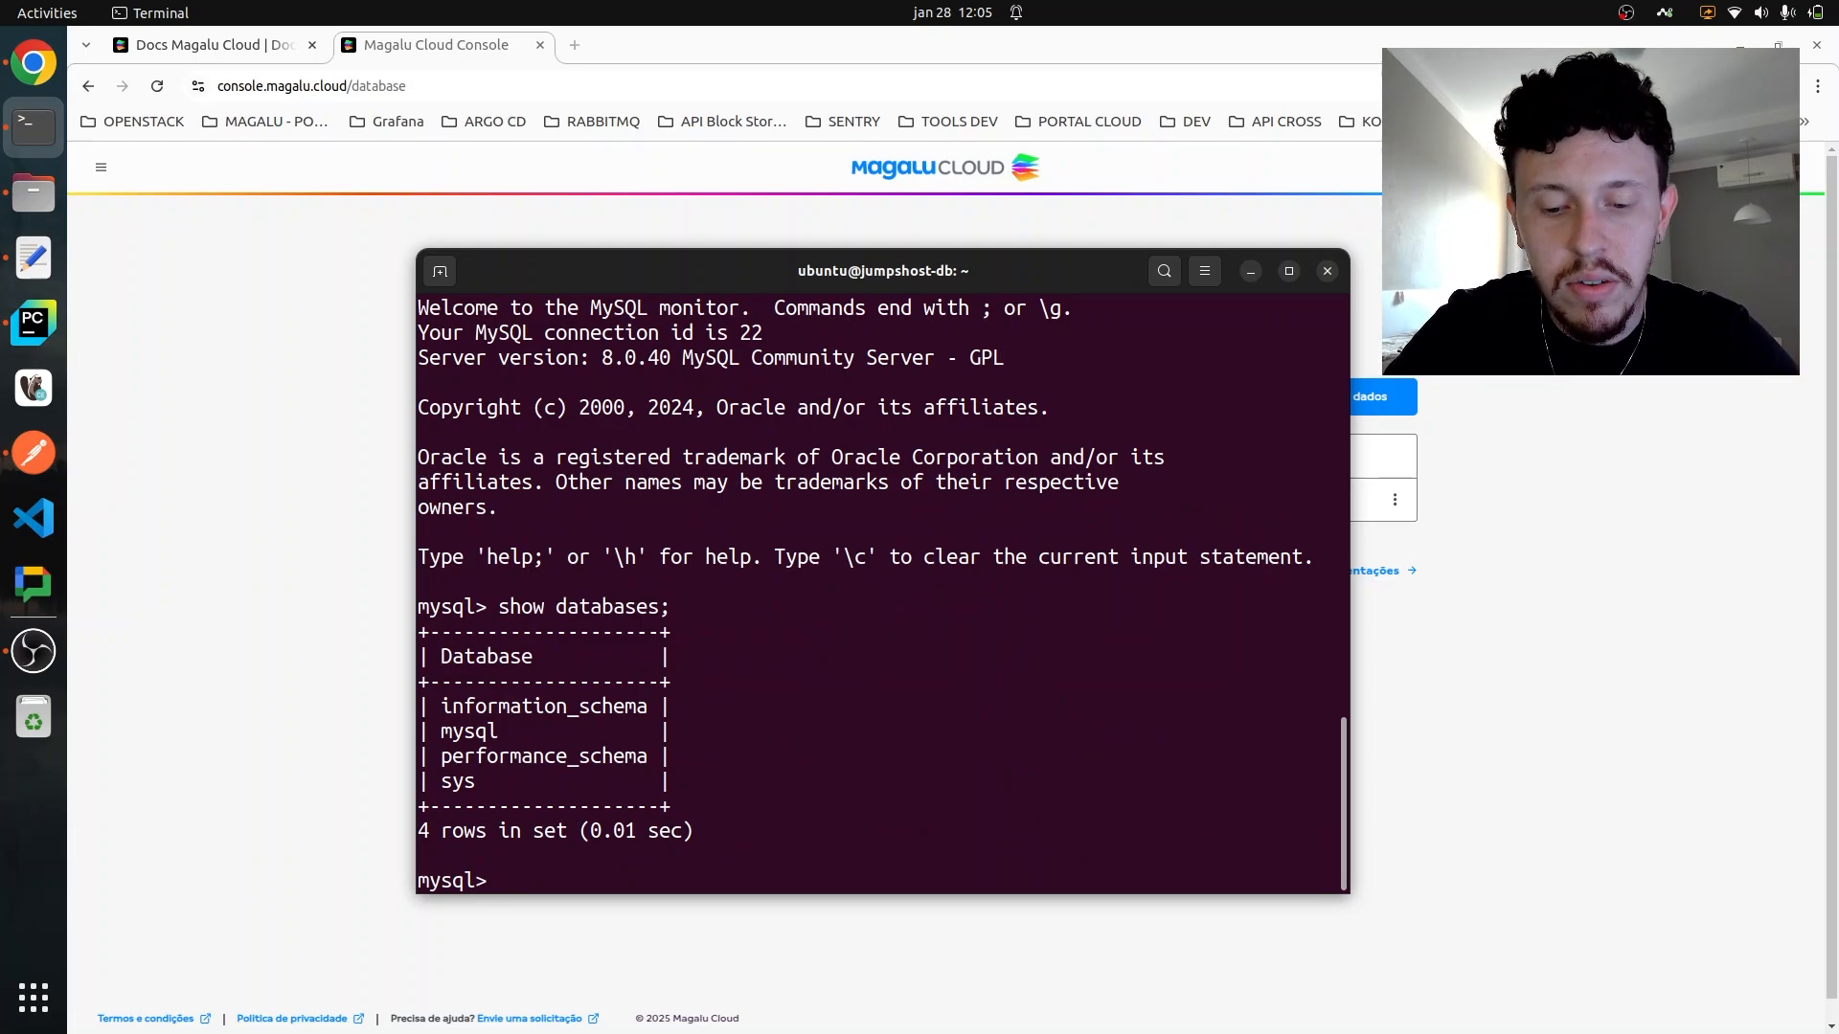
# - Create a database named marketplace on the MySQL server with "create database marketplace;"
pyautogui.write('cre')
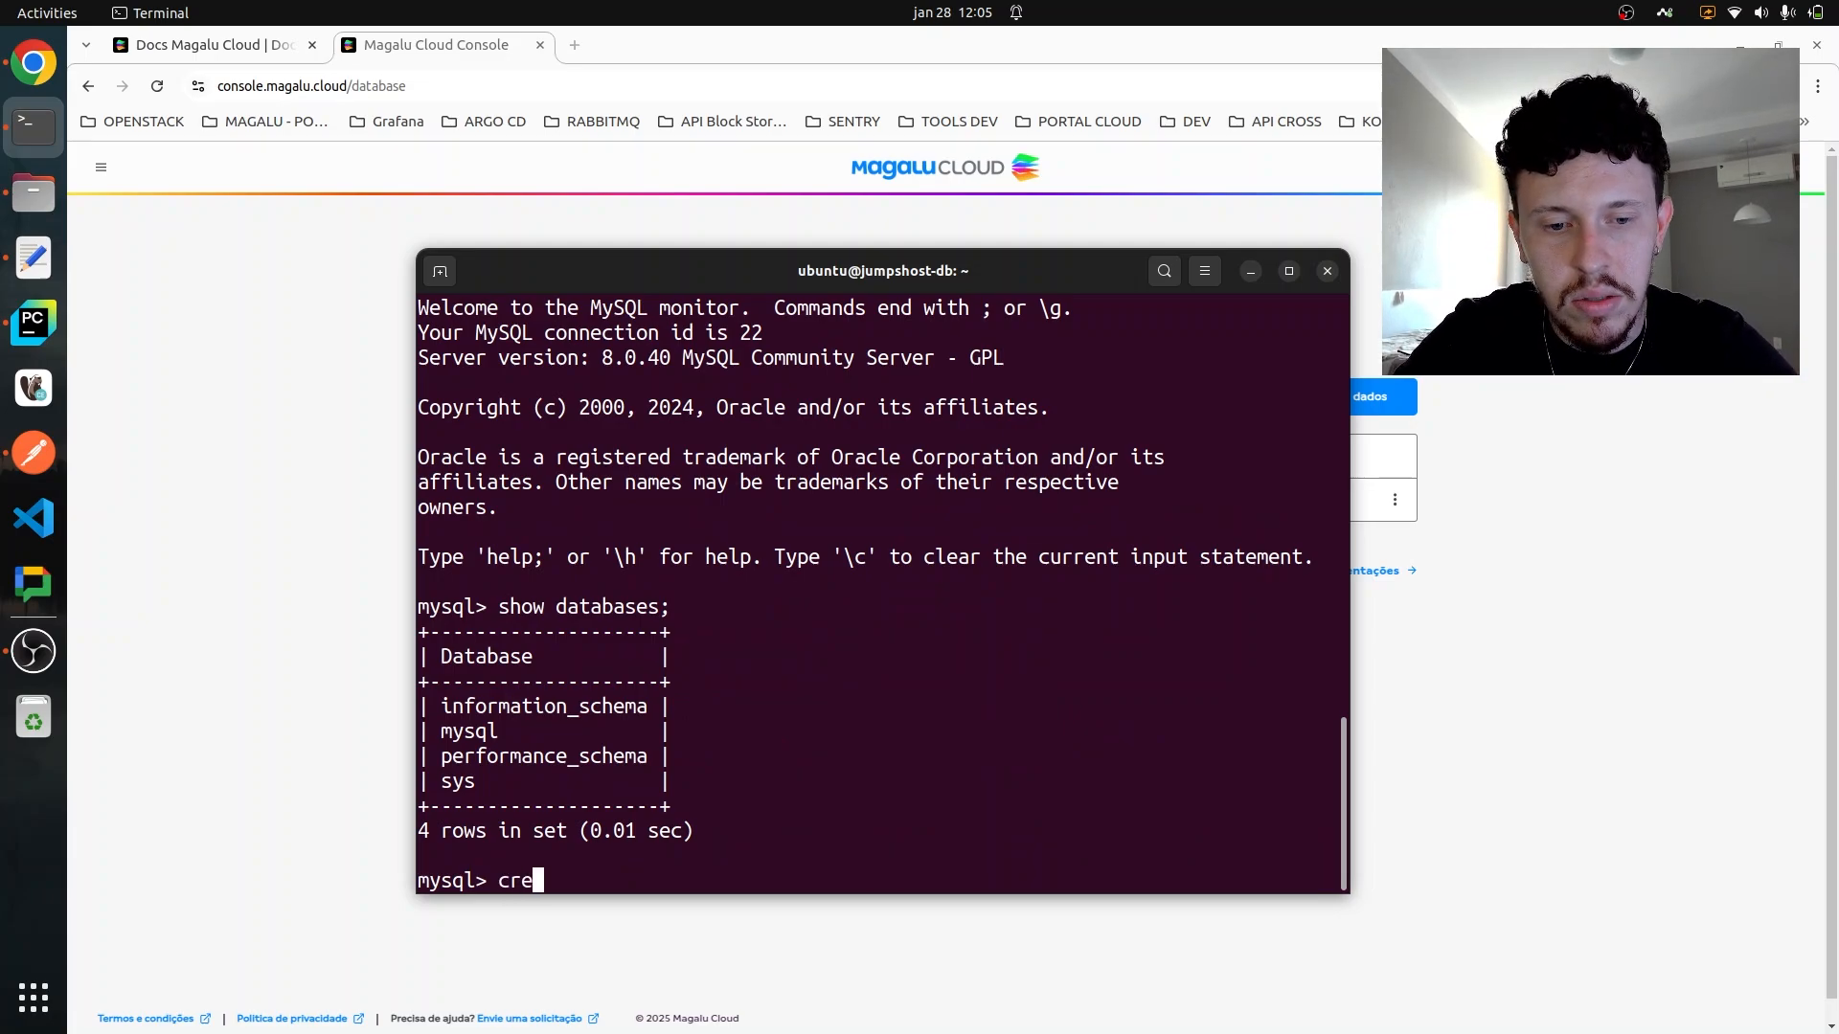
pyautogui.write('ate database mark')
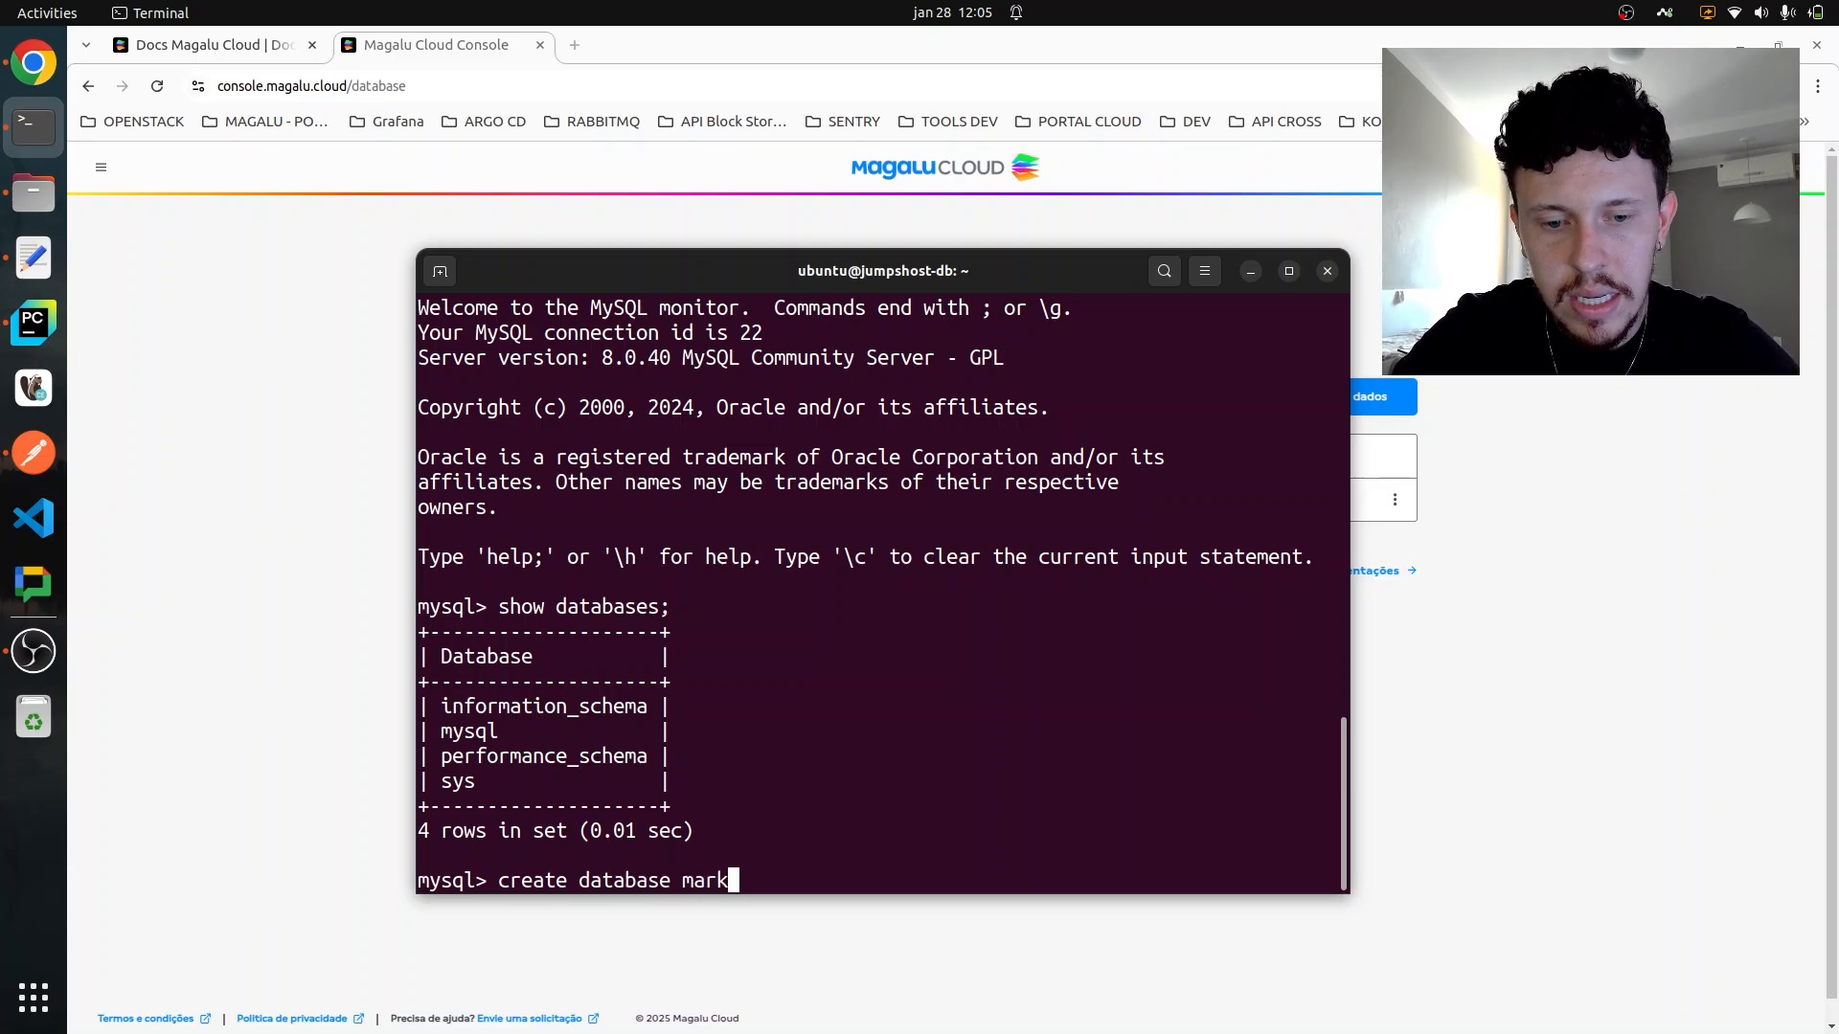
pyautogui.write('etplace;')
pyautogui.press('Return')
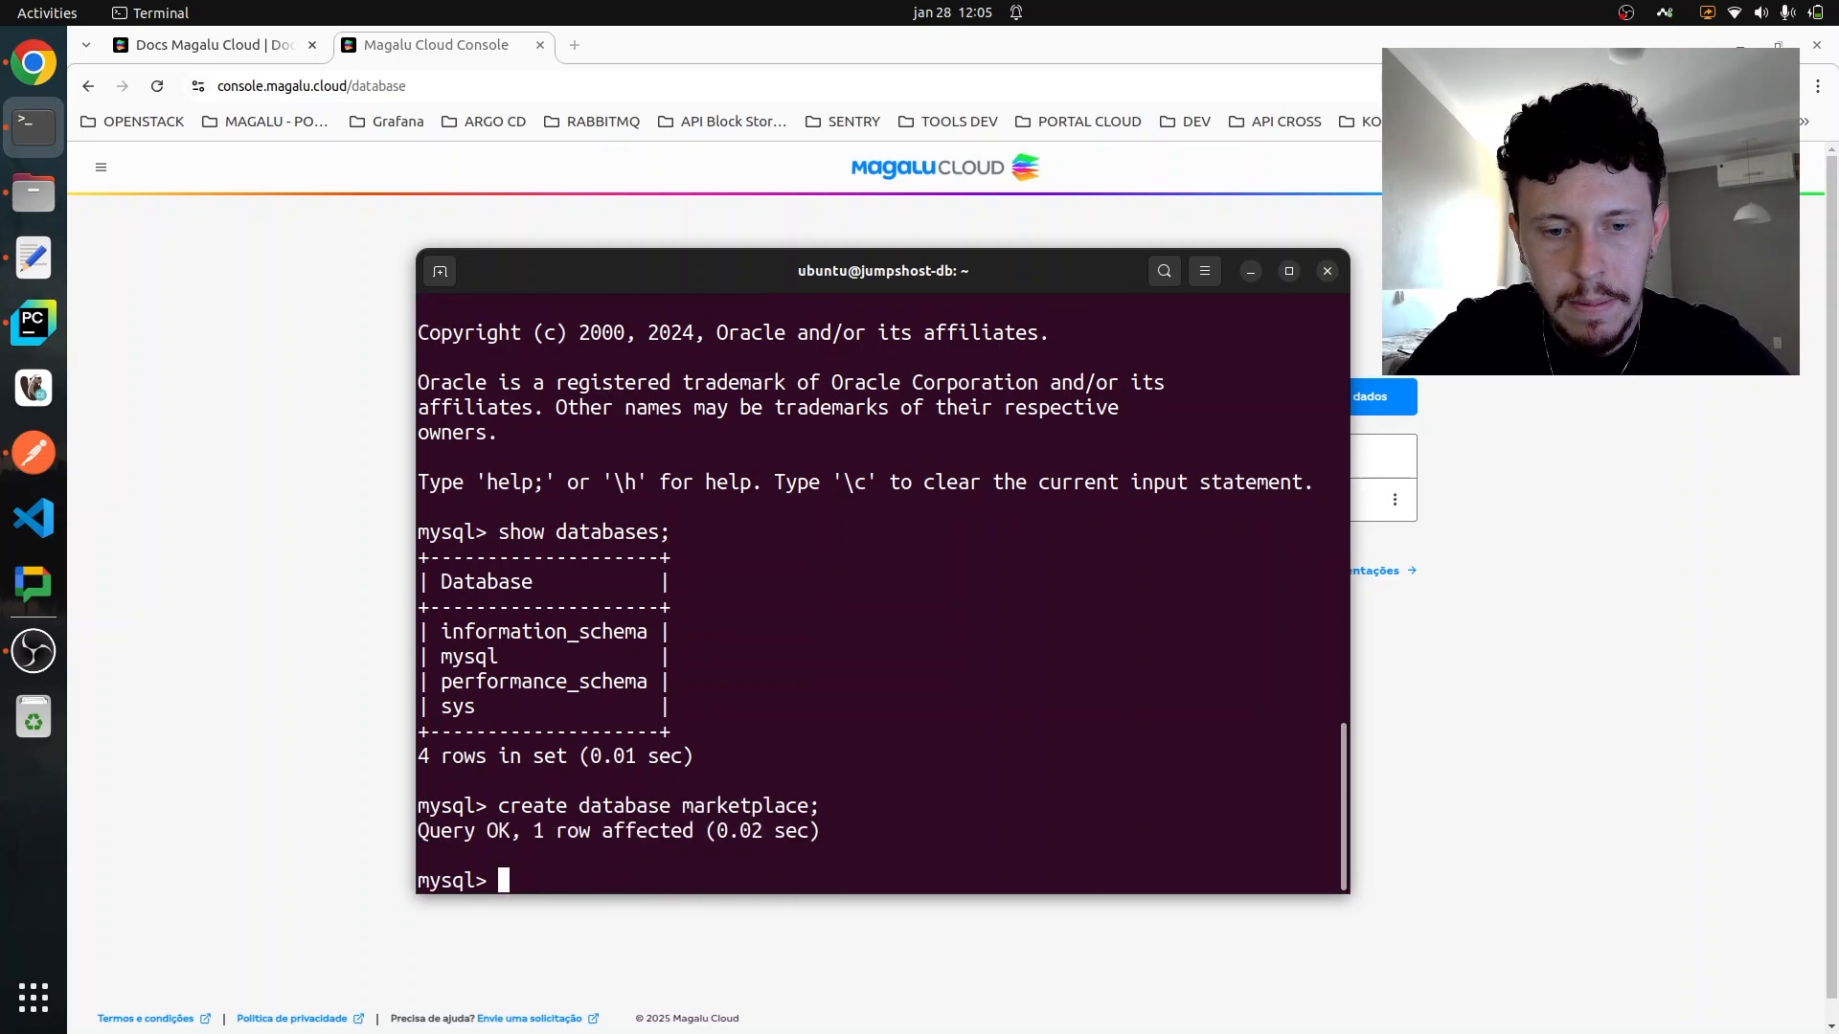
# - Run "show databases;" again and check the list for the marketplace database
pyautogui.press('Up')
pyautogui.press('Up')
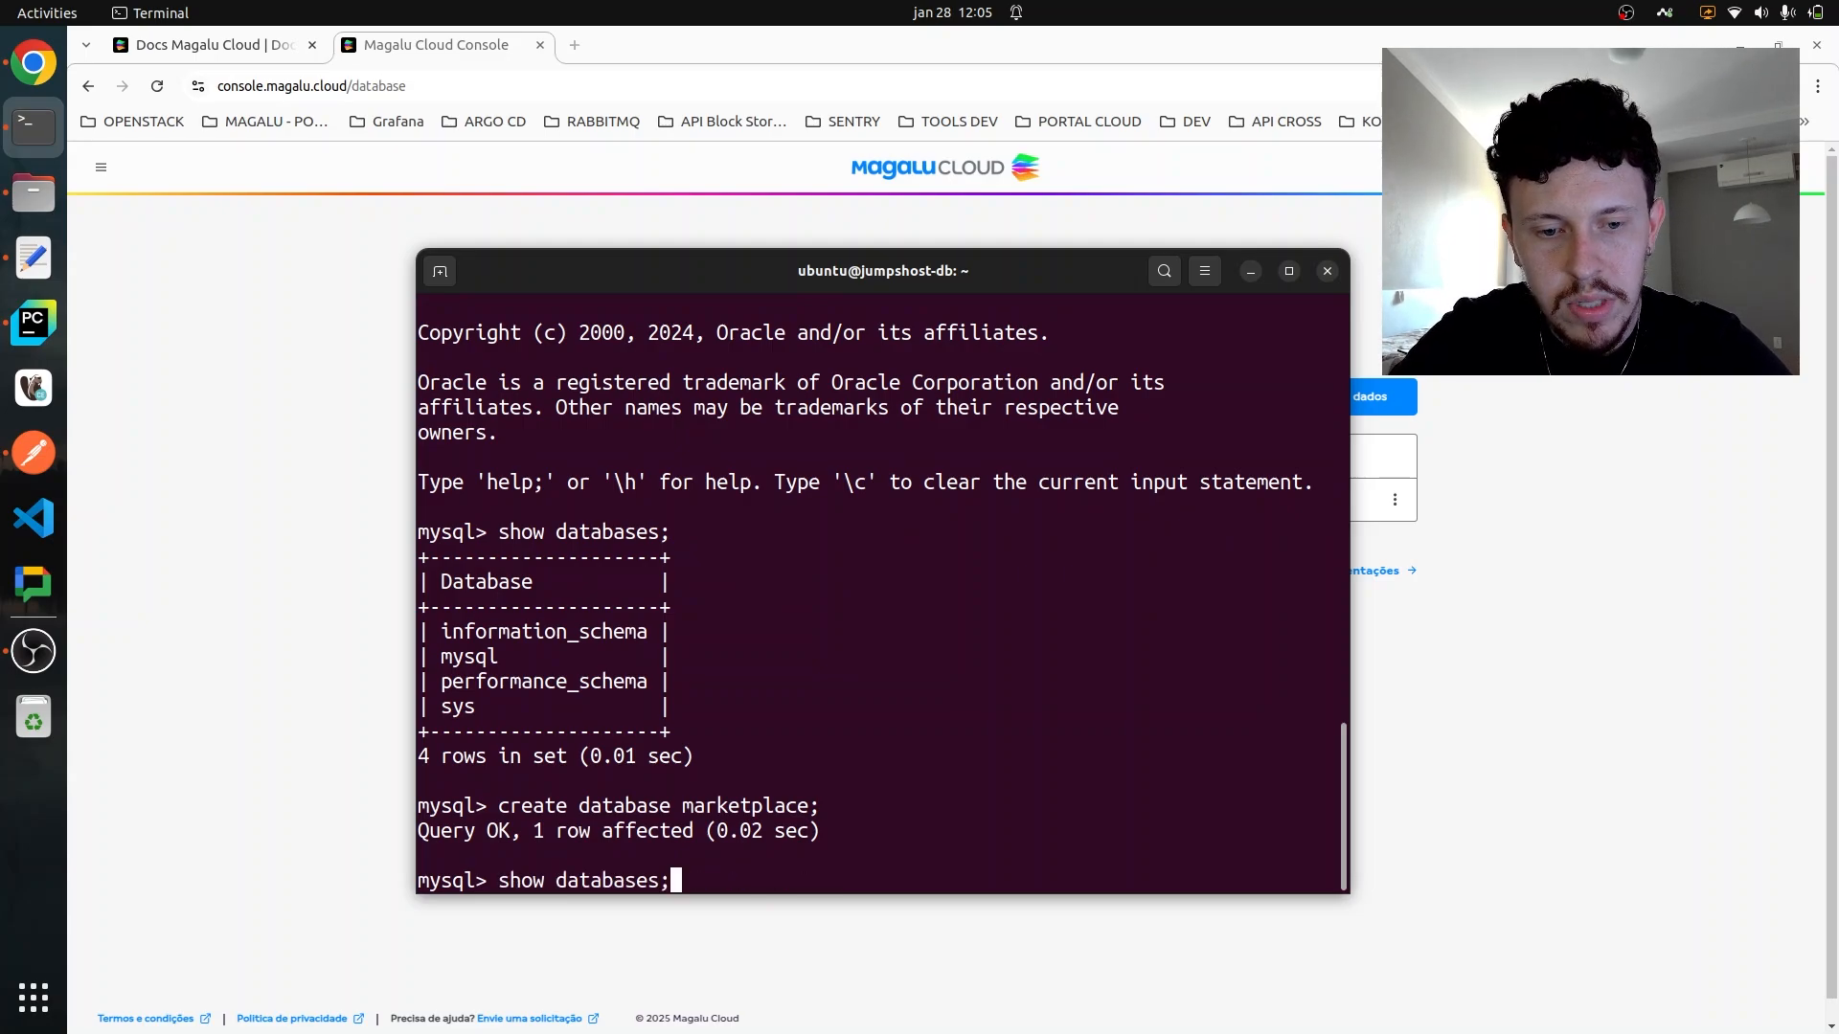
pyautogui.press('Return')
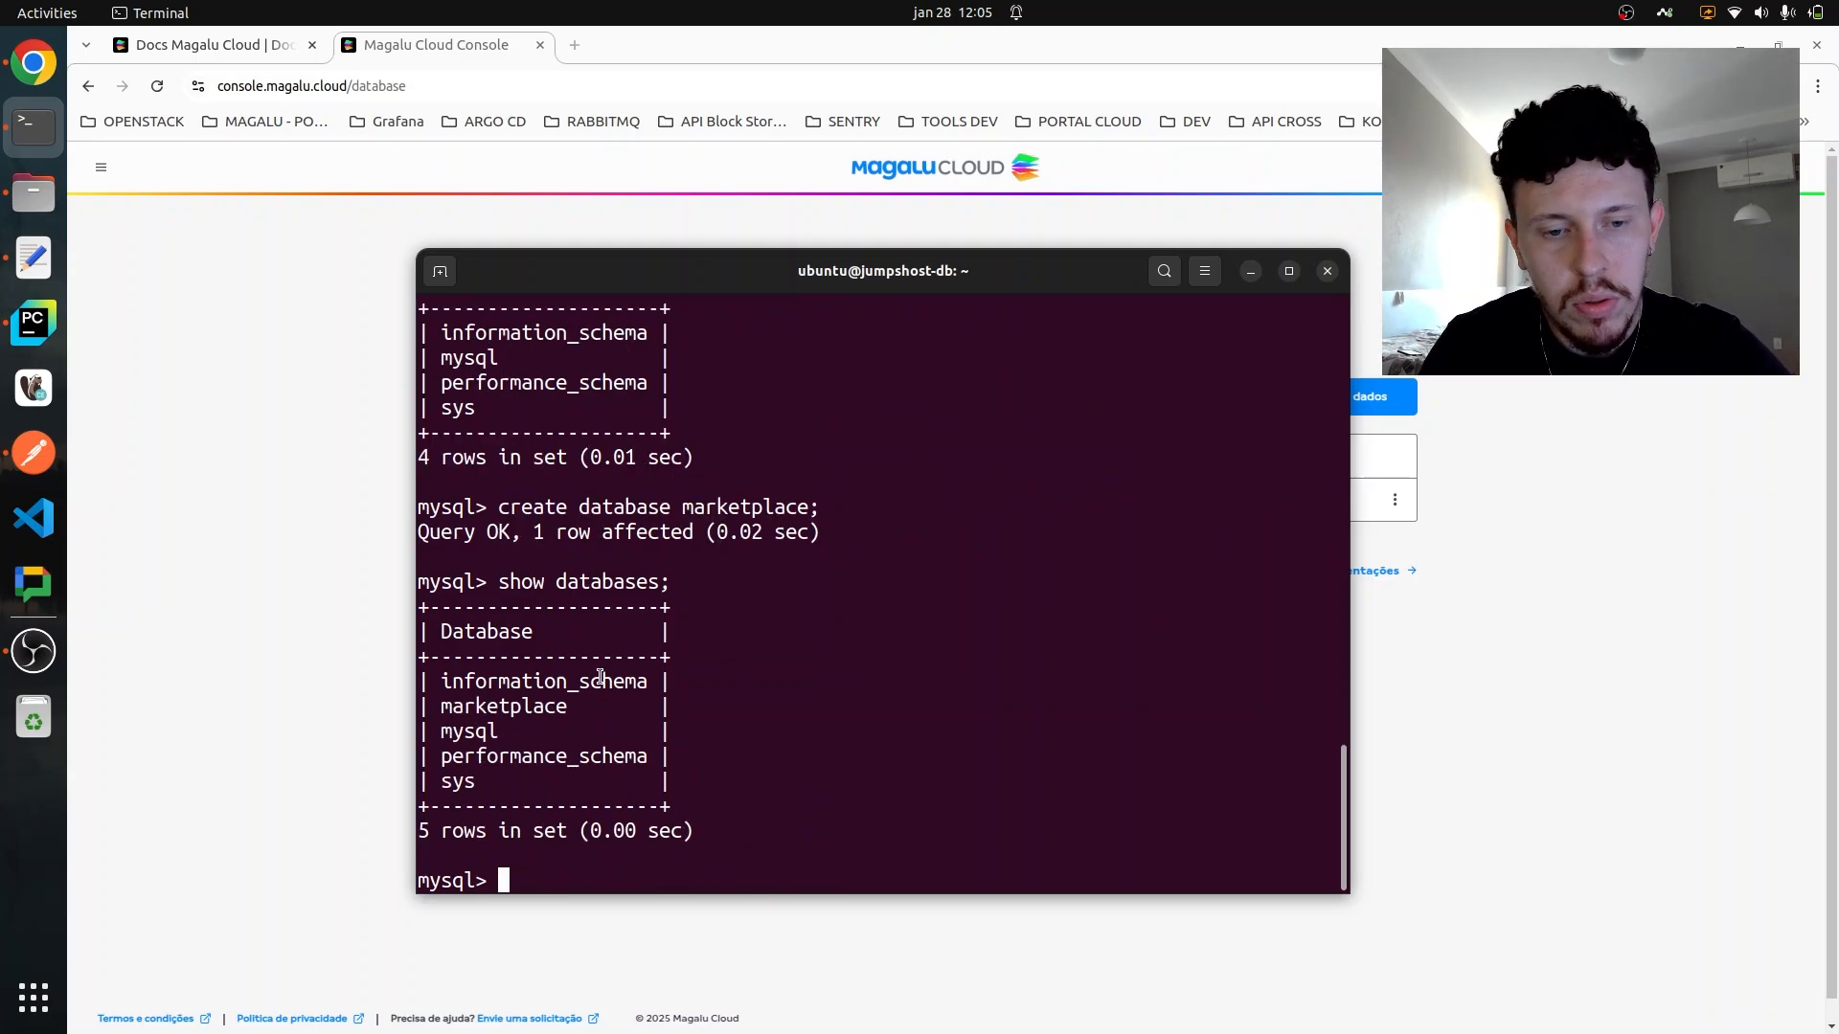
pyautogui.moveTo(455, 706); pyautogui.dragTo(542, 713)
pyautogui.click(459, 708)
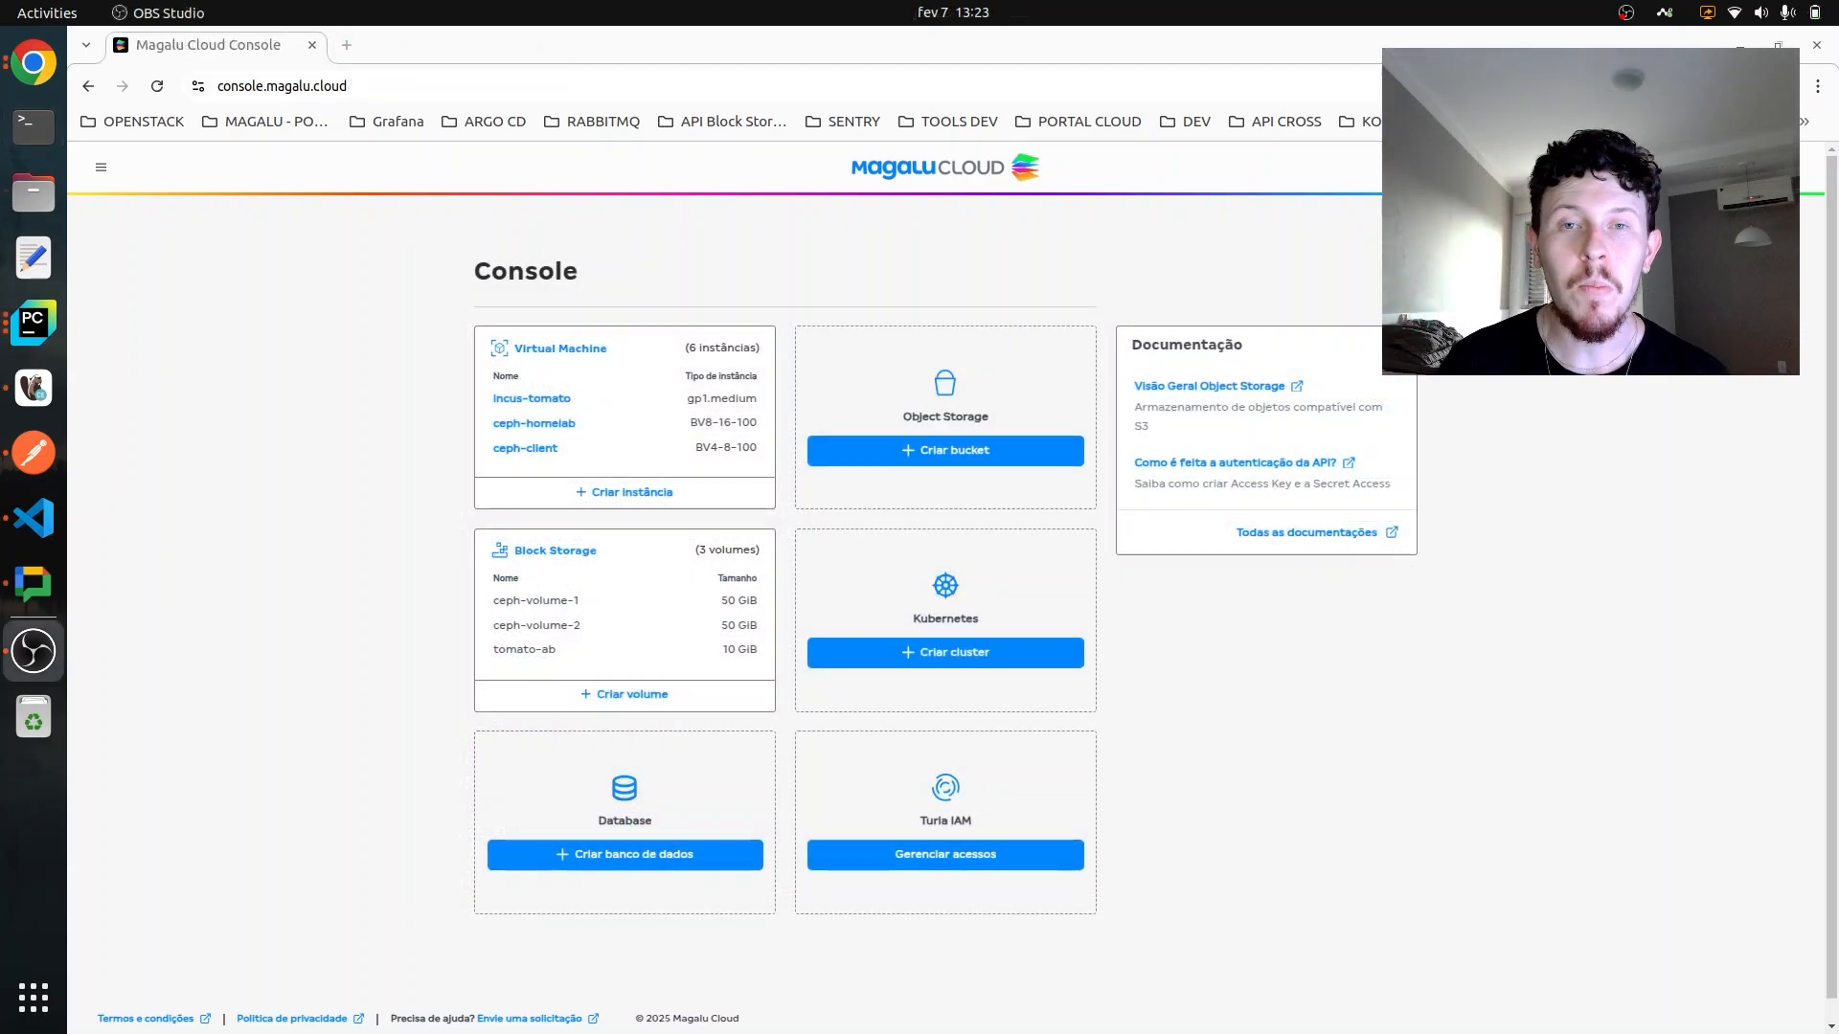